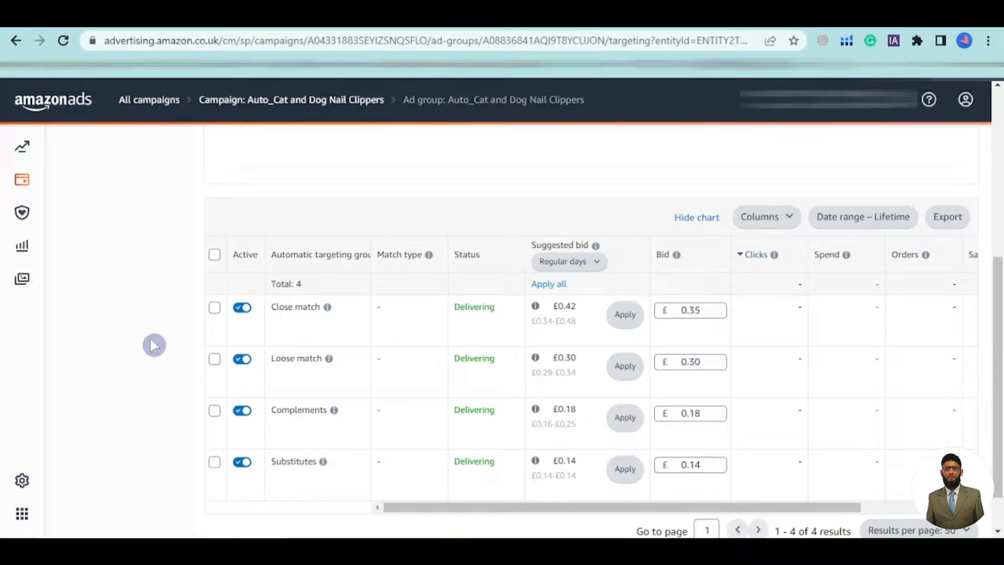
Open the negative targeting page of the Auto_Cat and Dog Nail Clippers ad group.
{"action": "scroll", "coordinate": [155, 345], "scroll_direction": "up", "scroll_amount": 8}
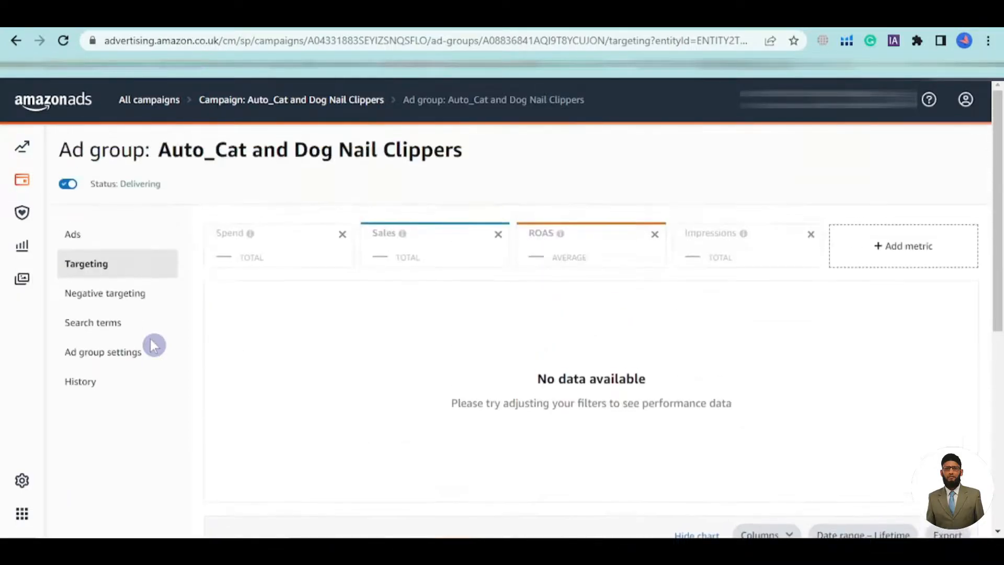
{"action": "left_click", "coordinate": [117, 304]}
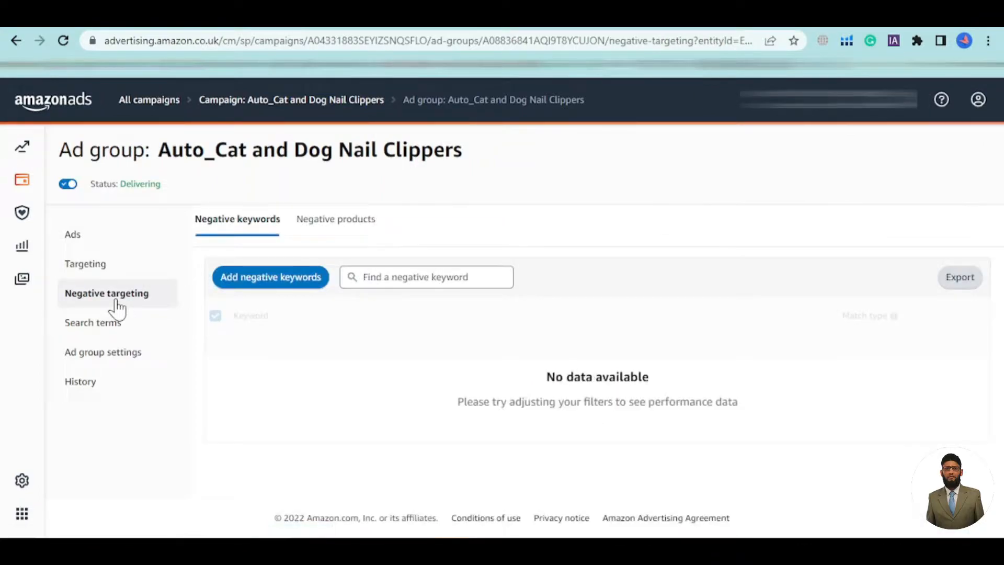
{"action": "left_click", "coordinate": [120, 325]}
{"action": "left_click", "coordinate": [130, 296]}
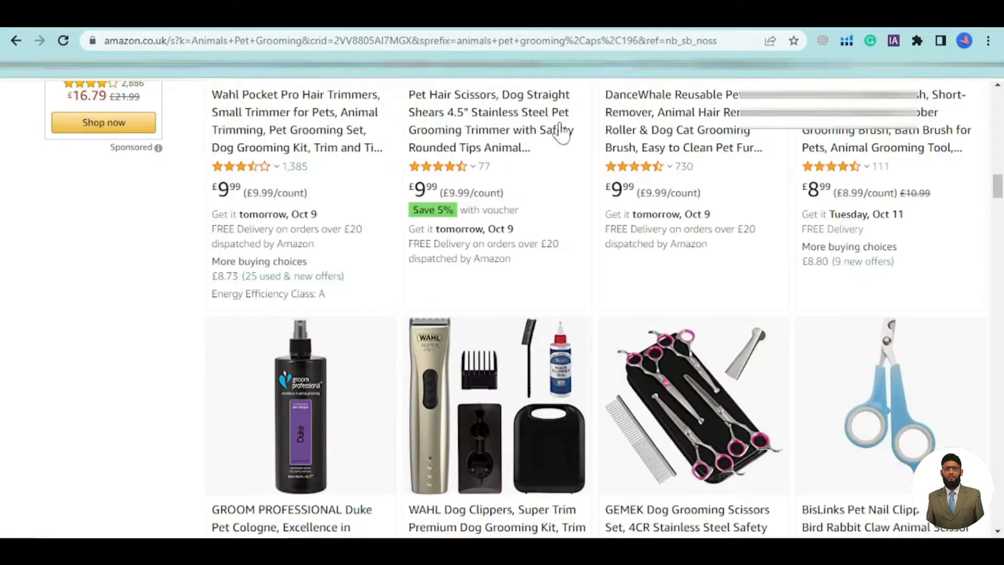
{"action": "scroll", "coordinate": [560, 130], "scroll_direction": "up", "scroll_amount": 1}
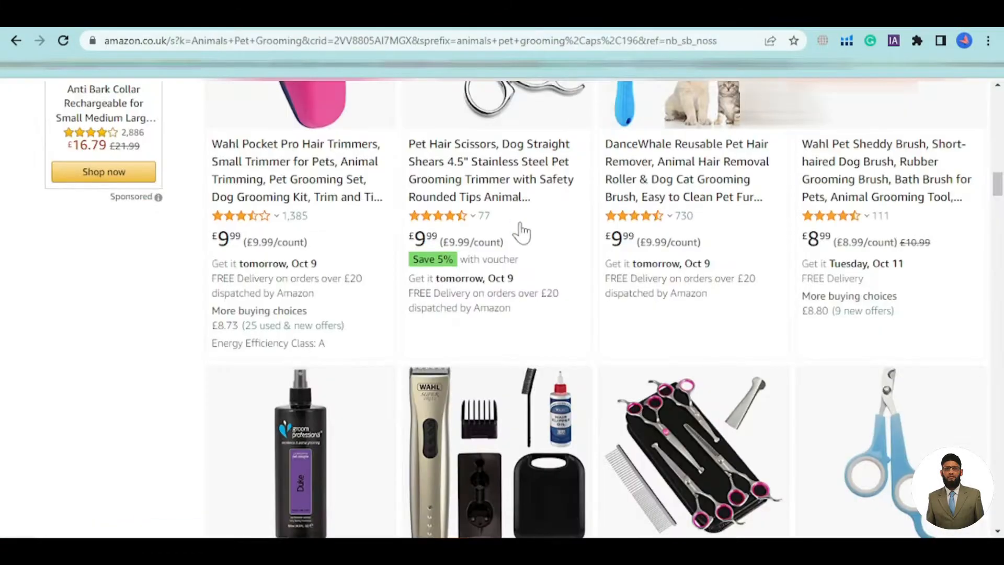
{"action": "scroll", "coordinate": [516, 231], "scroll_direction": "up", "scroll_amount": 5}
{"action": "left_click_drag", "start_coordinate": [999, 165], "coordinate": [998, 103]}
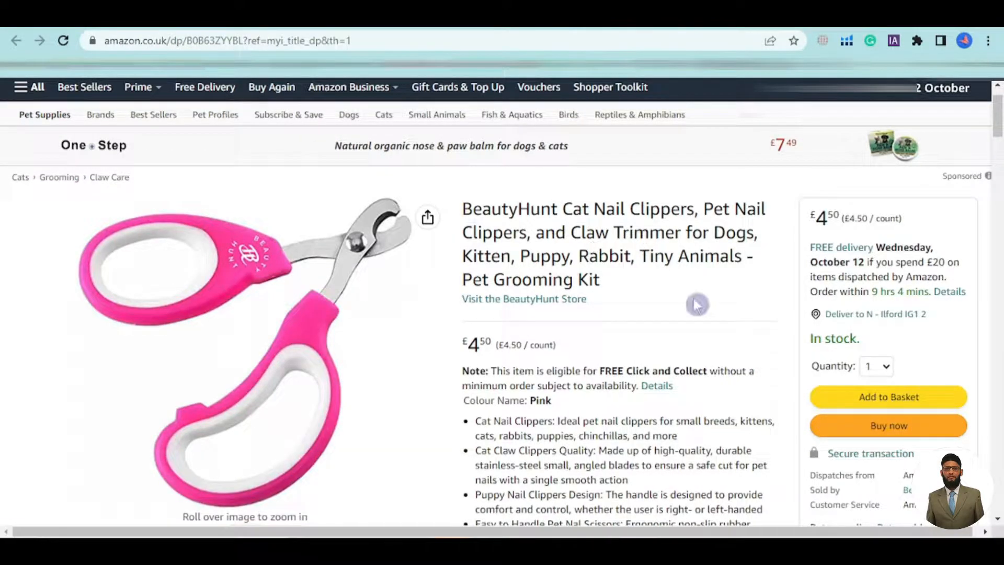
Copy the full BeautyHunt Cat Nail Clippers title from its Amazon product page and paste it as new negative exact keywords for the ad group.
{"action": "triple_click", "coordinate": [569, 232]}
{"action": "key", "text": "ctrl+c"}
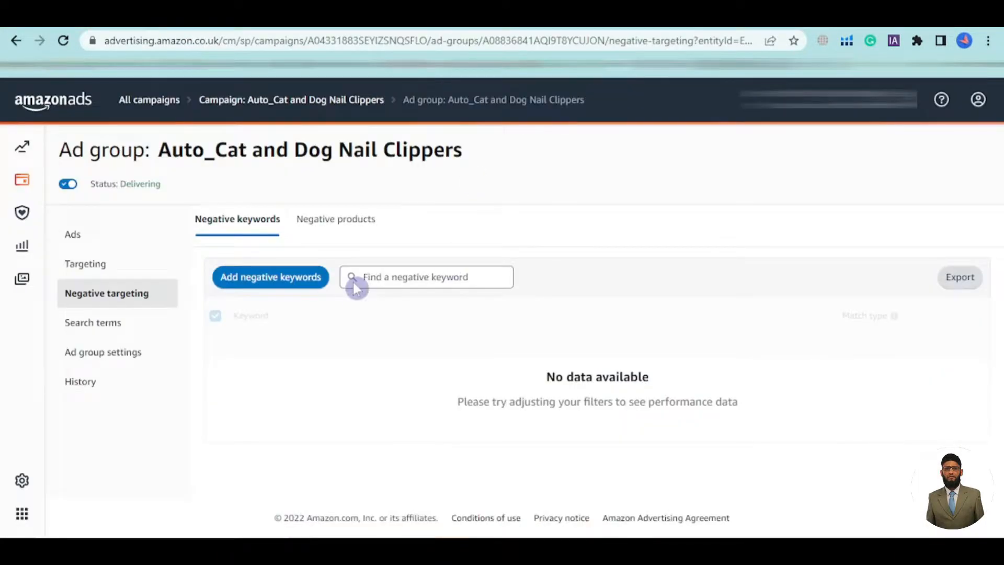
{"action": "left_click", "coordinate": [268, 281]}
{"action": "left_click", "coordinate": [244, 204]}
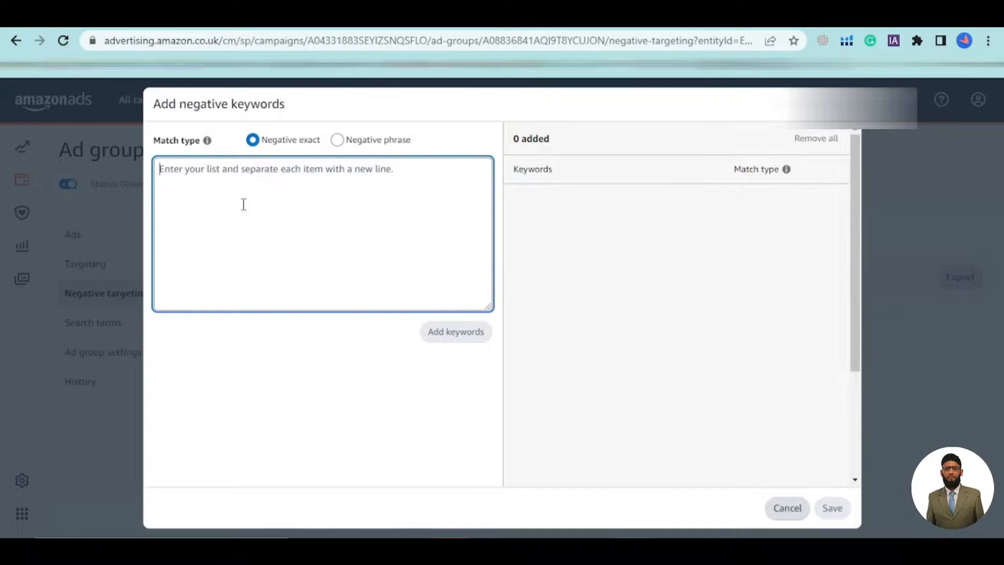
{"action": "key", "text": "ctrl+v"}
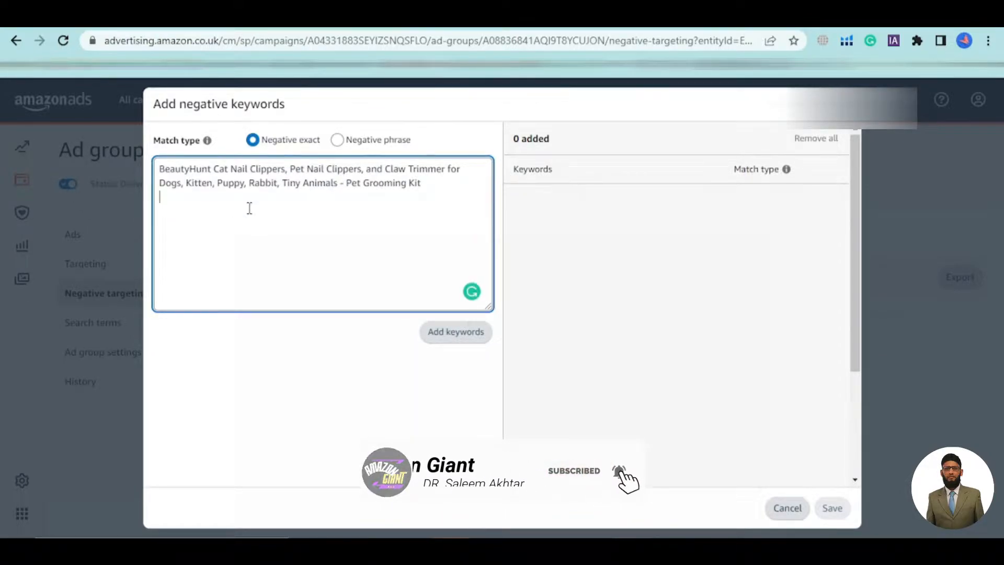
Split the beginning of the pasted title into separate lines for BeautyHunt, Cat, Nail and Clippers, removing the comma after Clippers.
{"action": "left_click", "coordinate": [214, 168]}
{"action": "key", "text": "Return"}
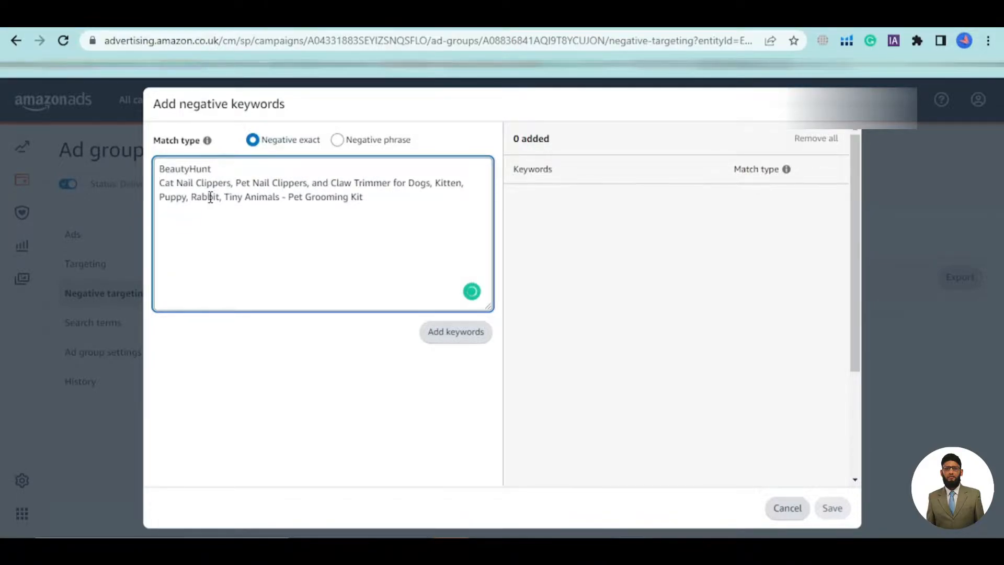
{"action": "left_click", "coordinate": [177, 183]}
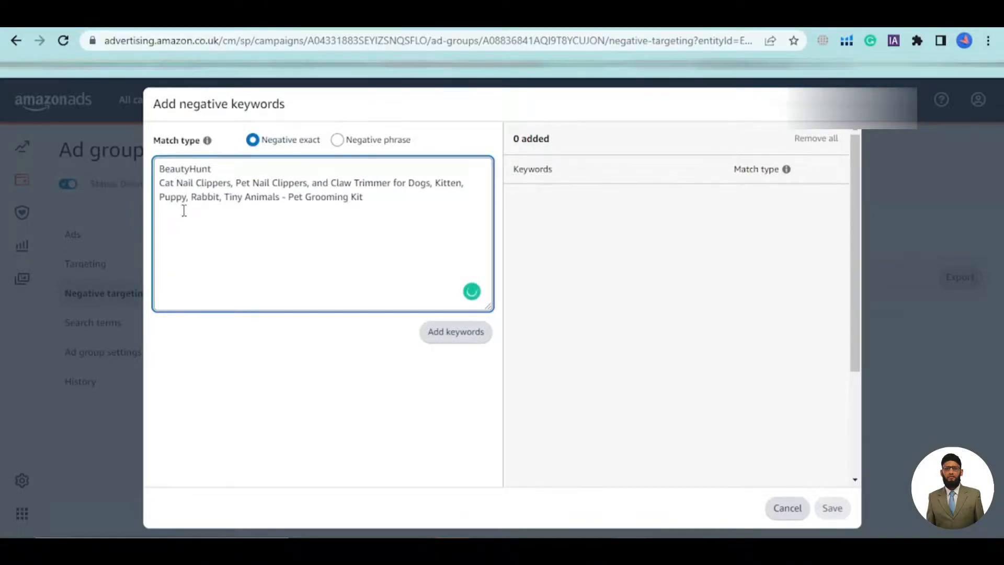
{"action": "key", "text": "Return"}
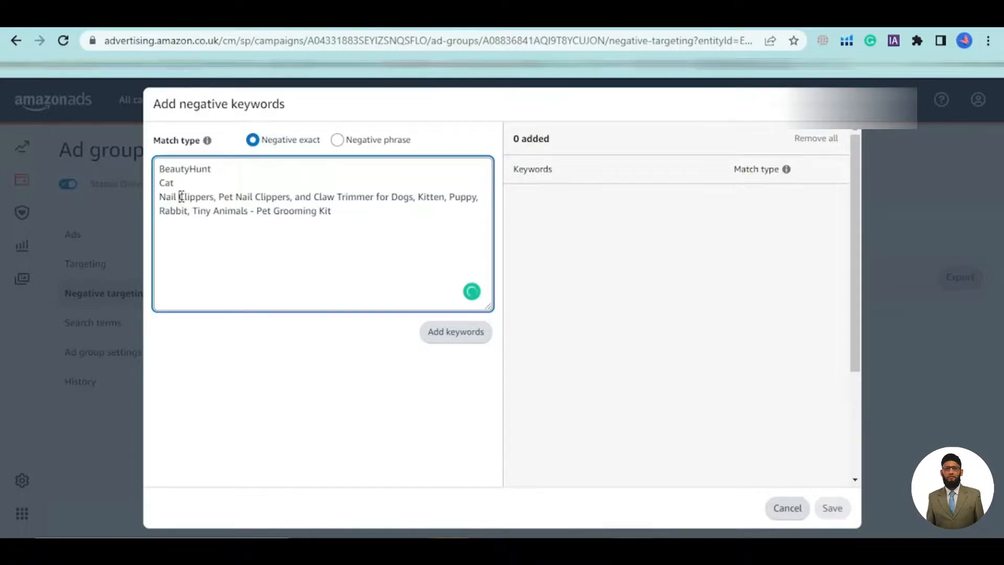
{"action": "left_click", "coordinate": [180, 196]}
{"action": "key", "text": "Return"}
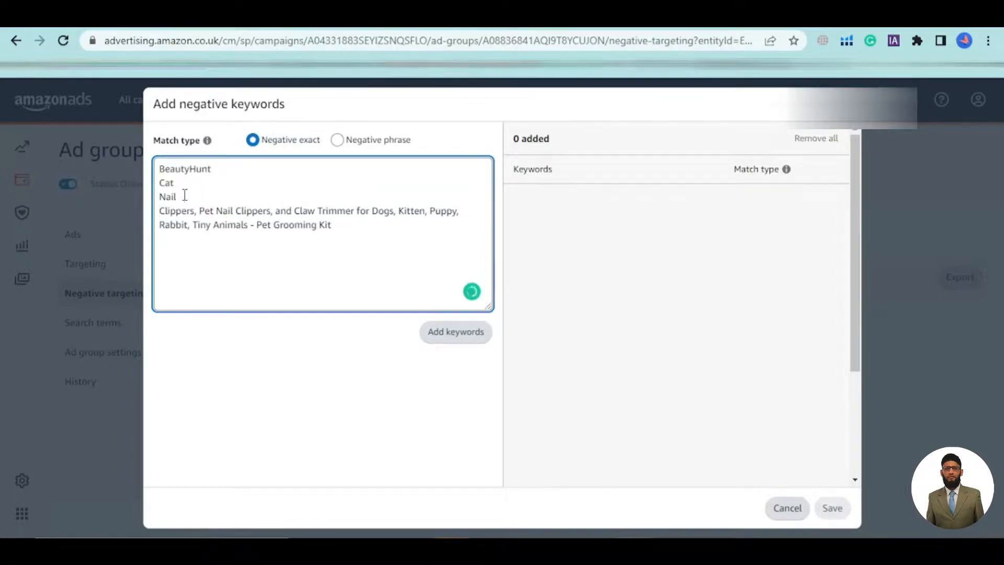
{"action": "left_click", "coordinate": [200, 211]}
{"action": "key", "text": "BackSpace"}
{"action": "key", "text": "BackSpace"}
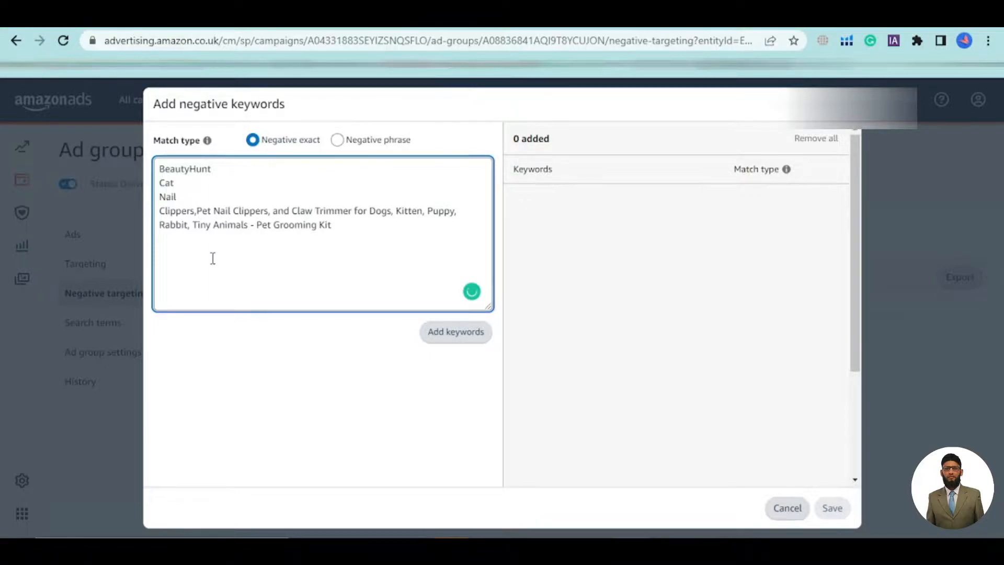
{"action": "key", "text": "Return"}
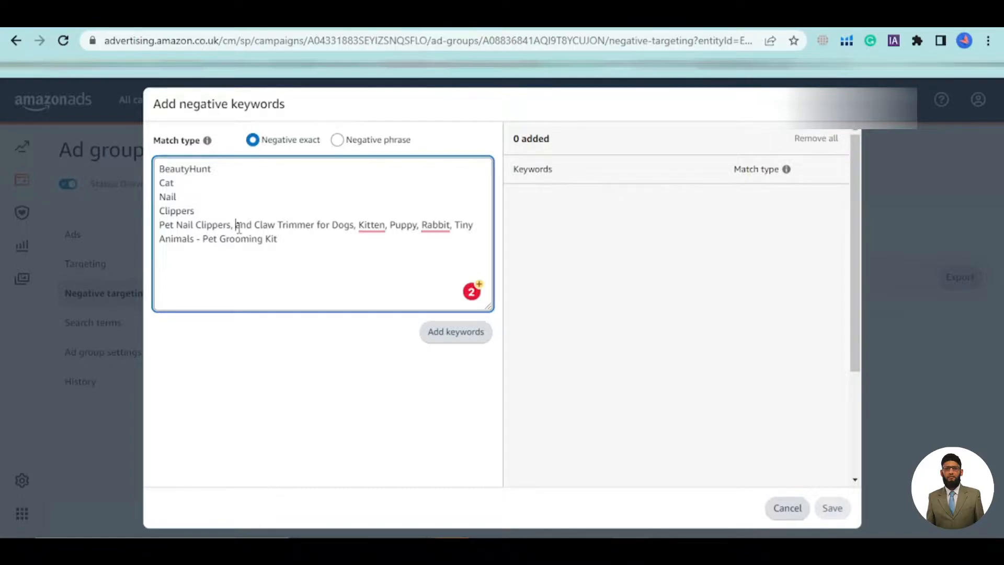
Put Pet Nail and the second Clippers on separate lines and remove the comma after Clippers.
{"action": "left_click", "coordinate": [239, 228]}
{"action": "key", "text": "BackSpace"}
{"action": "key", "text": "BackSpace"}
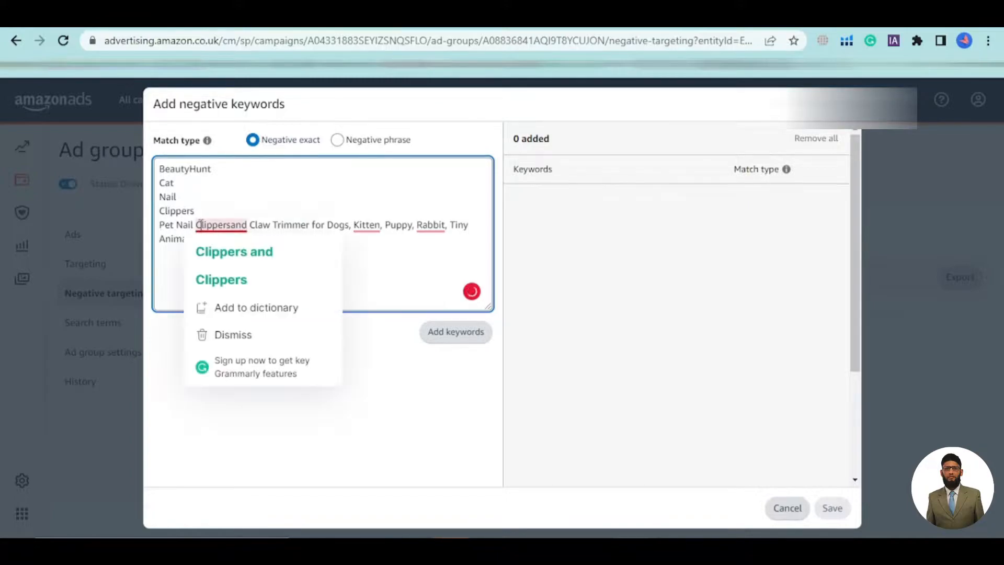
{"action": "left_click", "coordinate": [198, 224]}
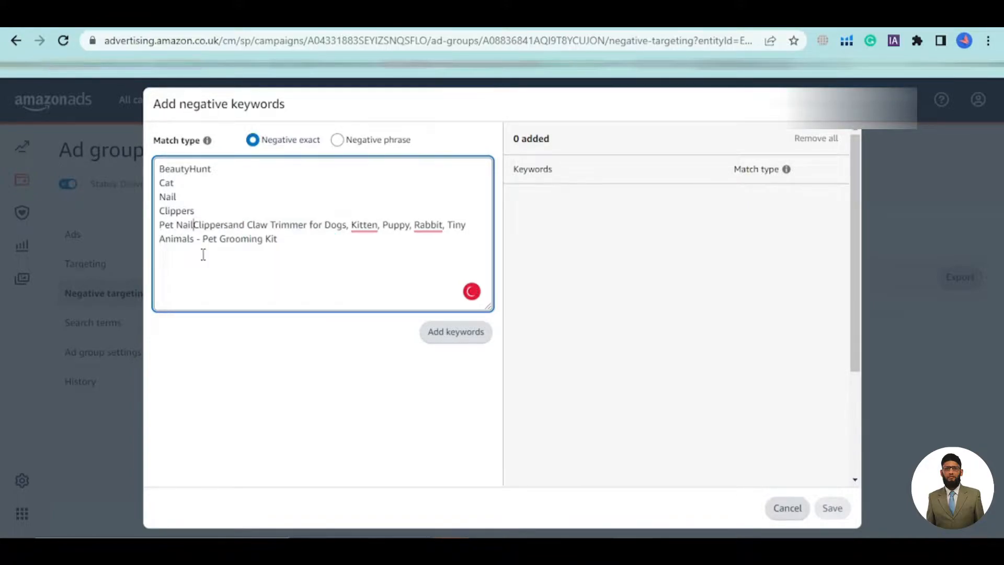
{"action": "key", "text": "Return"}
{"action": "left_click", "coordinate": [199, 239]}
{"action": "key", "text": "Return"}
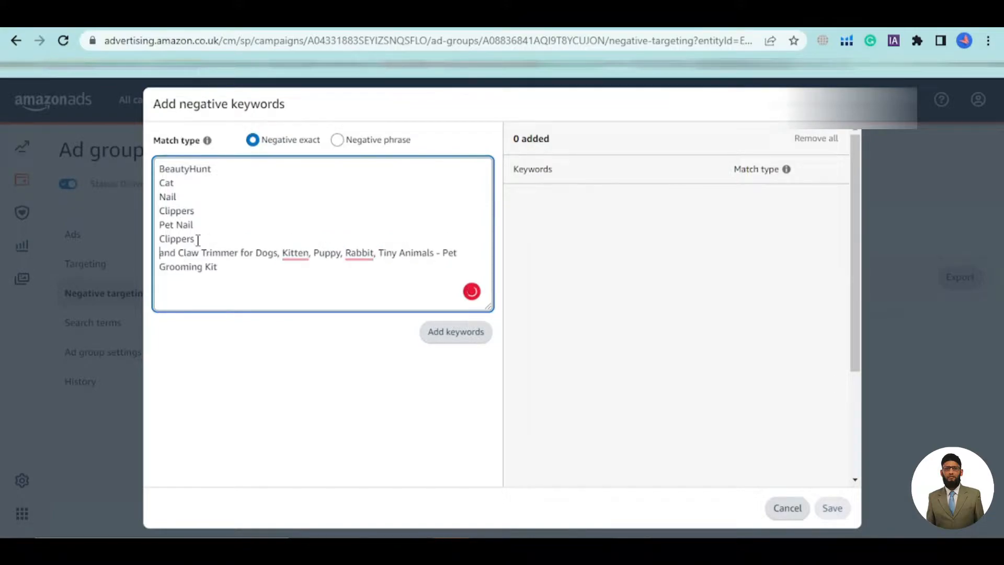
Place the words and, Claw, Trimmer and for on separate lines in the keyword list.
{"action": "left_click", "coordinate": [178, 252]}
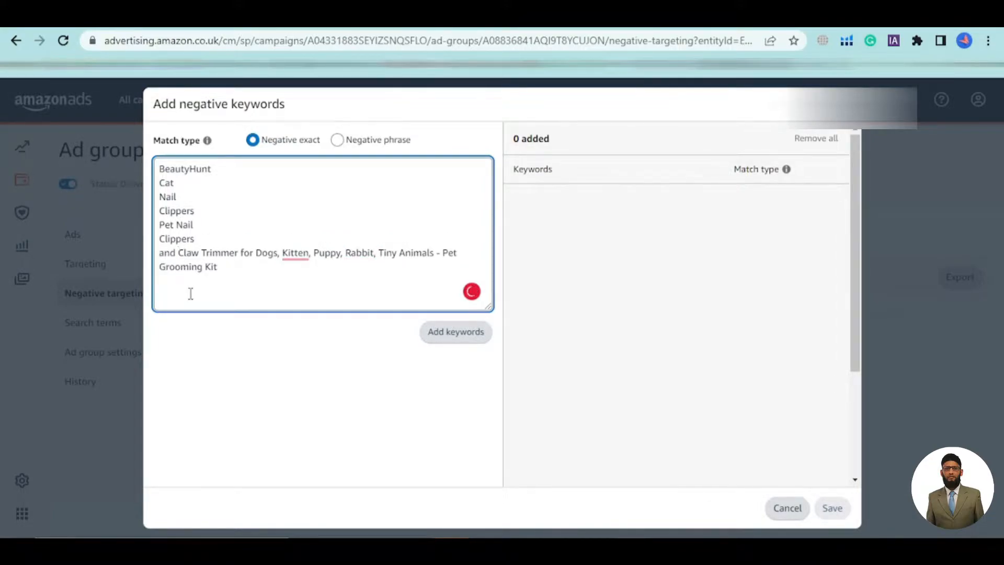
{"action": "key", "text": "Return"}
{"action": "left_click", "coordinate": [182, 267]}
{"action": "key", "text": "Return"}
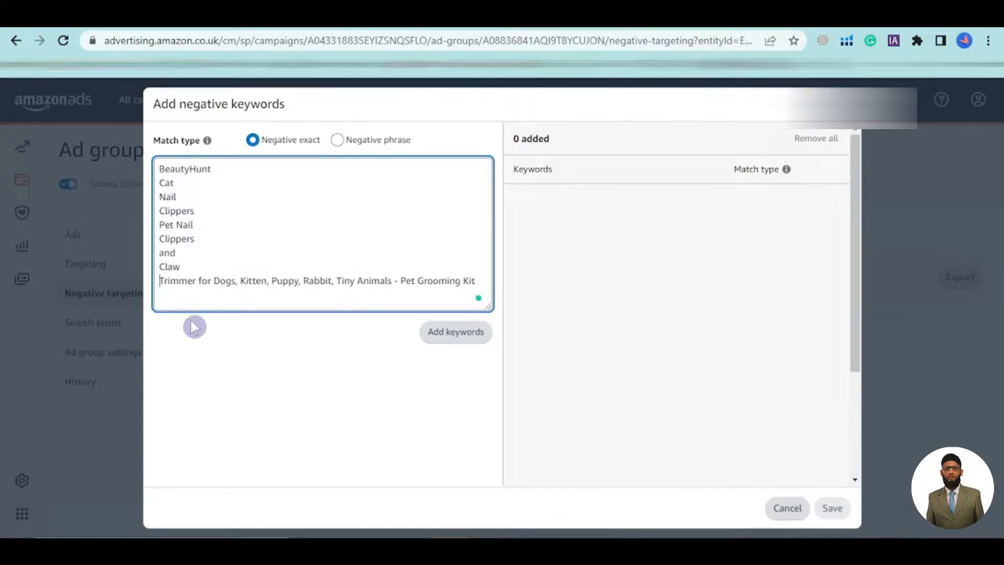
{"action": "left_click", "coordinate": [207, 330]}
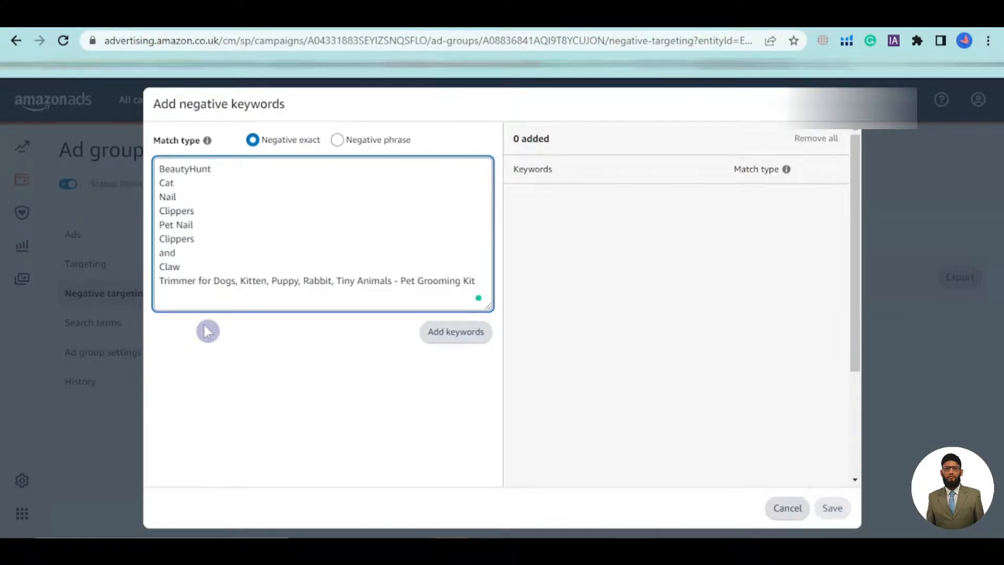
{"action": "key", "text": "BackSpace"}
{"action": "key", "text": "Return"}
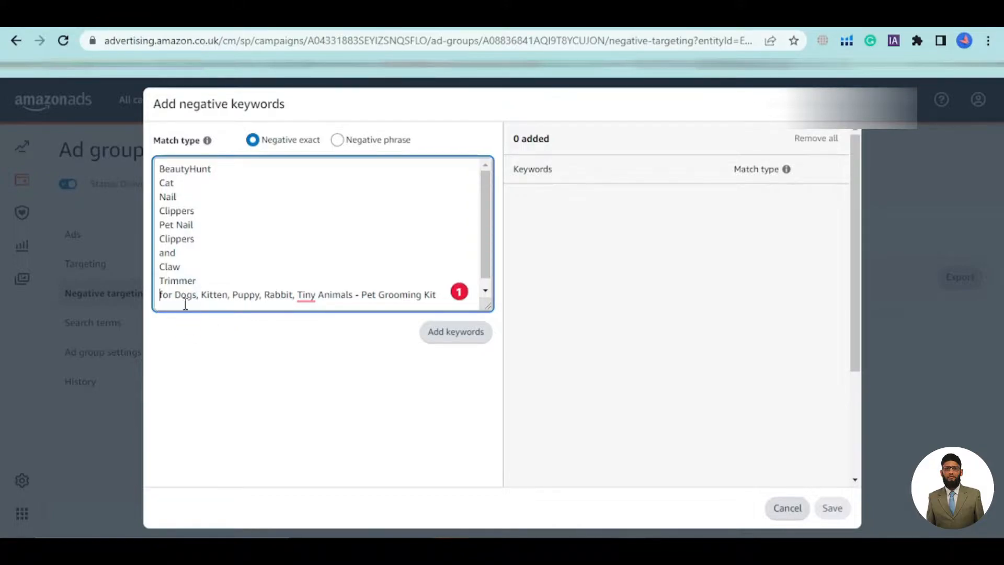
{"action": "left_click", "coordinate": [176, 293]}
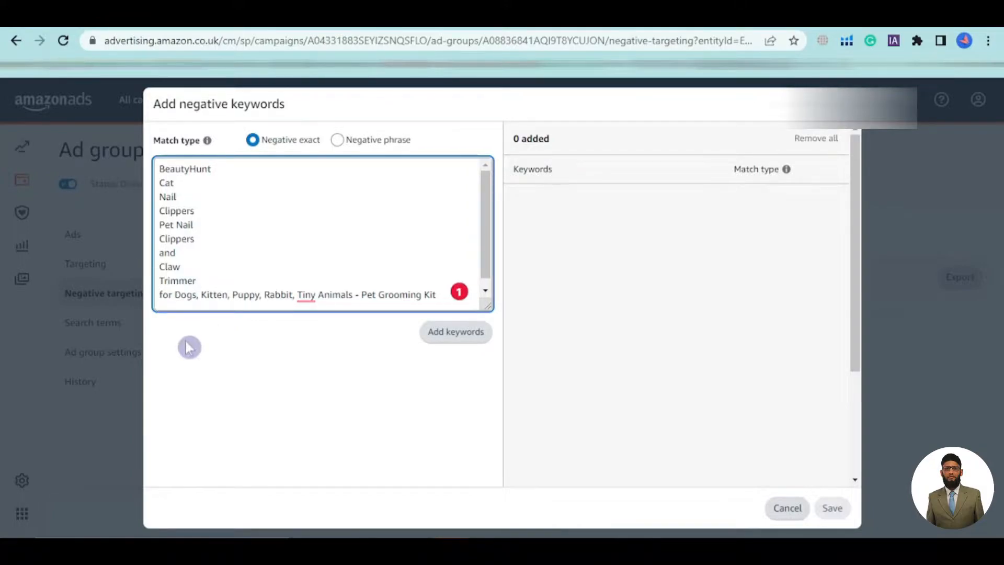
{"action": "key", "text": "Return"}
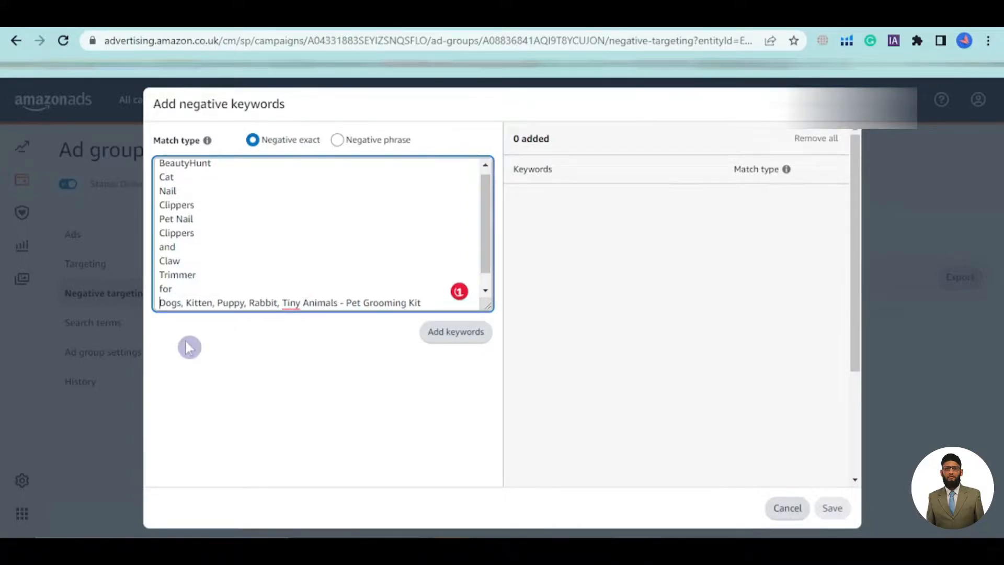
Put Dogs and Kitten on separate lines, removing the comma after each word.
{"action": "left_click", "coordinate": [189, 300]}
{"action": "key", "text": "BackSpace"}
{"action": "key", "text": "BackSpace"}
{"action": "key", "text": "Return"}
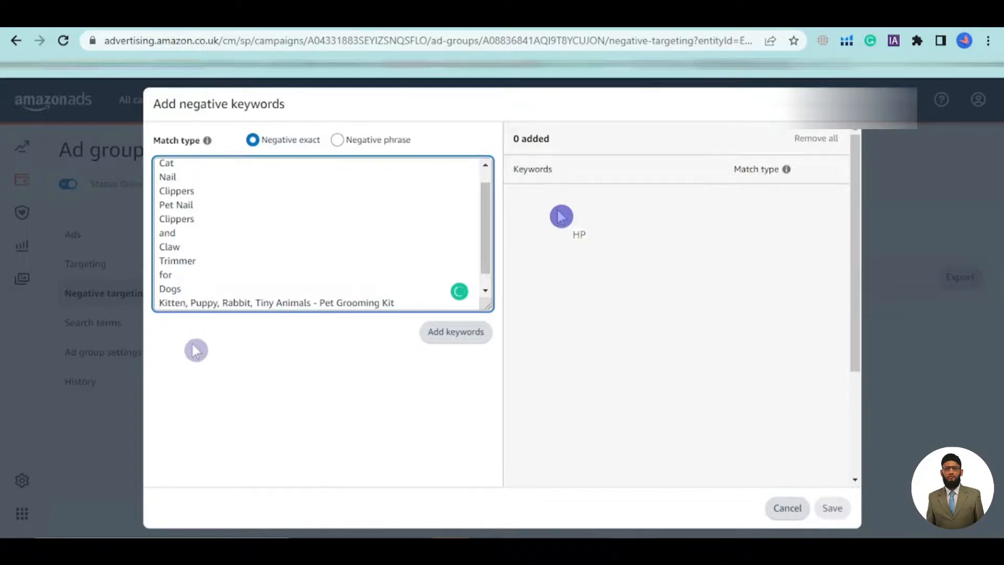
{"action": "left_click", "coordinate": [191, 302]}
{"action": "key", "text": "BackSpace"}
{"action": "key", "text": "BackSpace"}
{"action": "key", "text": "Return"}
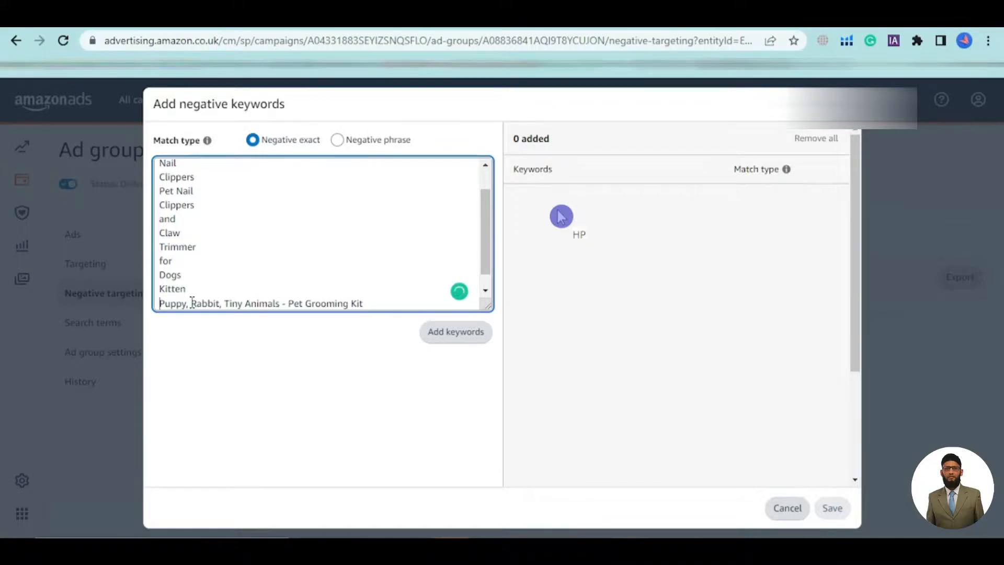
Put Puppy and Rabbit on separate lines, removing the comma after each word.
{"action": "left_click", "coordinate": [191, 303]}
{"action": "key", "text": "BackSpace"}
{"action": "key", "text": "BackSpace"}
{"action": "key", "text": "Return"}
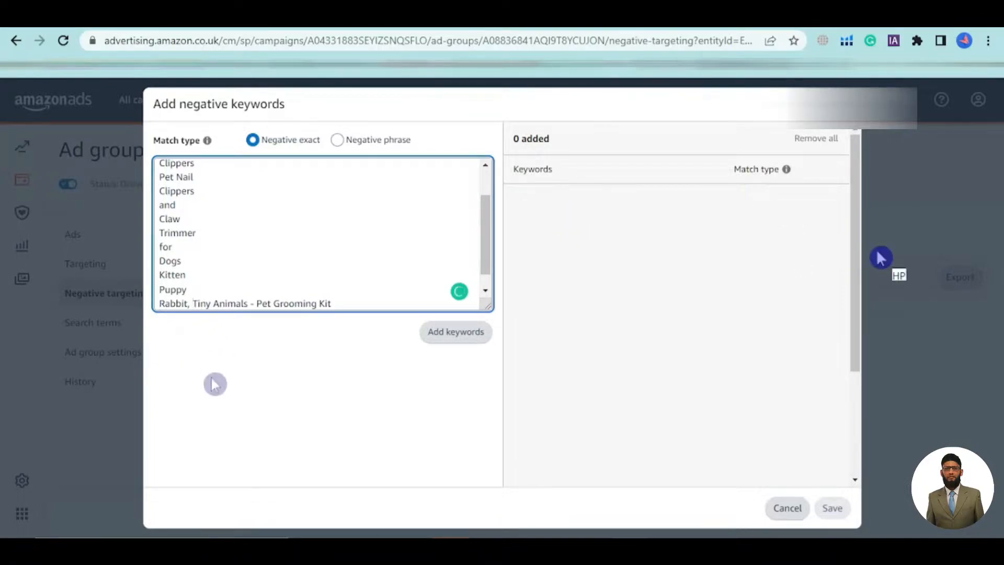
{"action": "left_click", "coordinate": [194, 303]}
{"action": "key", "text": "BackSpace"}
{"action": "key", "text": "BackSpace"}
{"action": "key", "text": "Return"}
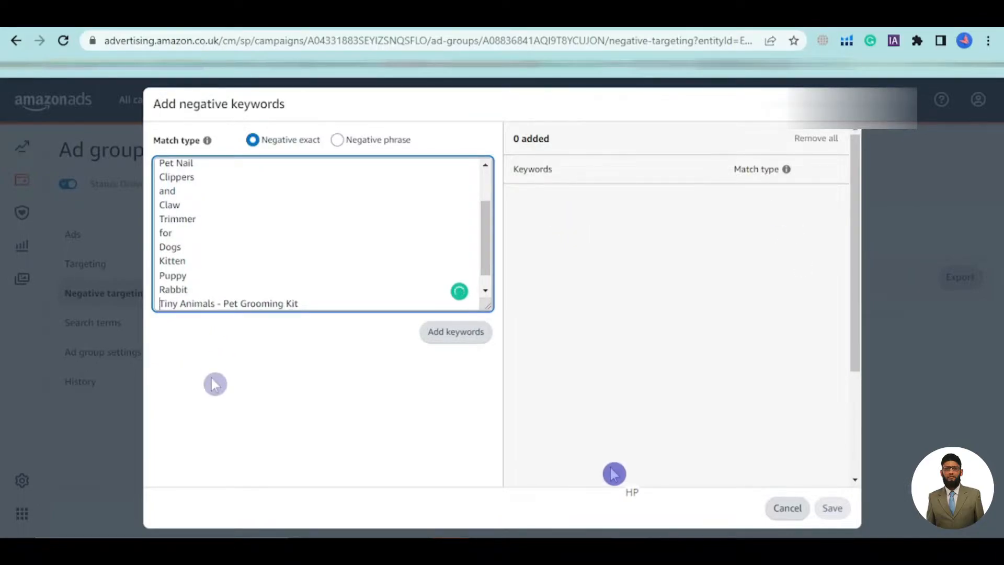
Put Tiny and Animals on separate lines and delete the hyphen before Pet Grooming Kit.
{"action": "left_click", "coordinate": [182, 303]}
{"action": "key", "text": "BackSpace"}
{"action": "key", "text": "Return"}
{"action": "left_click", "coordinate": [204, 304]}
{"action": "key", "text": "BackSpace"}
{"action": "key", "text": "BackSpace"}
{"action": "key", "text": "BackSpace"}
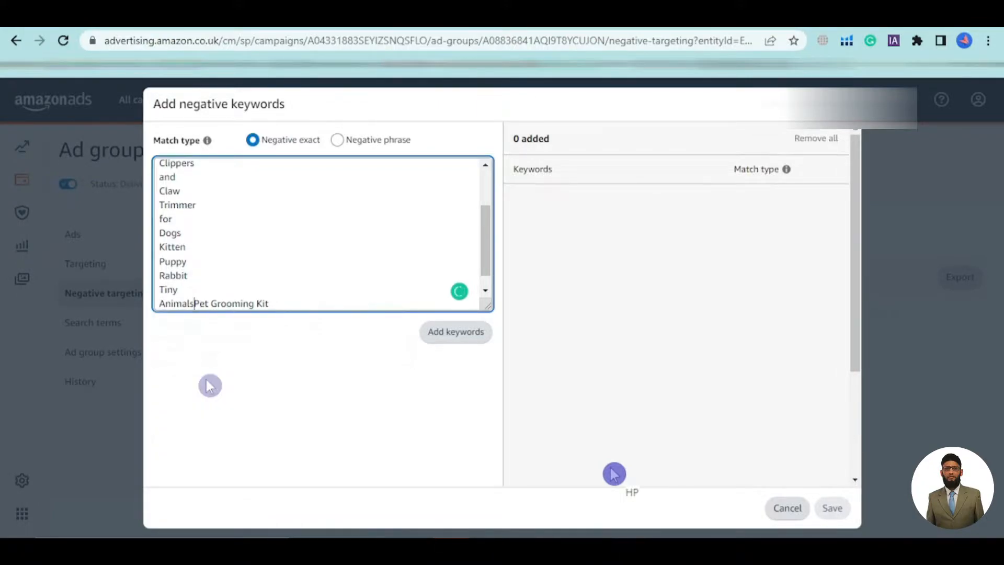
{"action": "key", "text": "Return"}
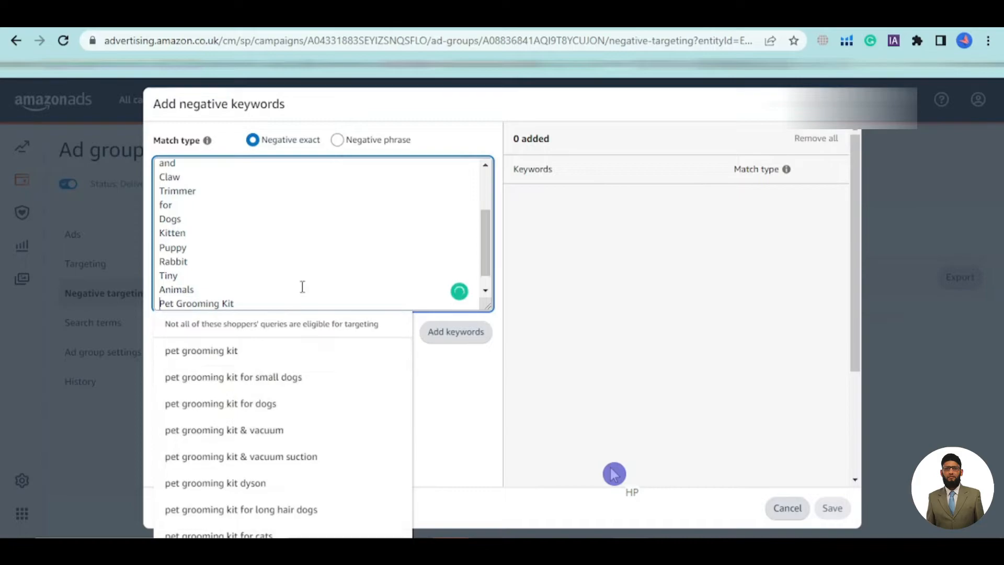
Split Pet Grooming Kit so that Kit stands on its own line below Pet Grooming.
{"action": "scroll", "coordinate": [288, 277], "scroll_direction": "up", "scroll_amount": 2}
{"action": "scroll", "coordinate": [261, 283], "scroll_direction": "down", "scroll_amount": 5}
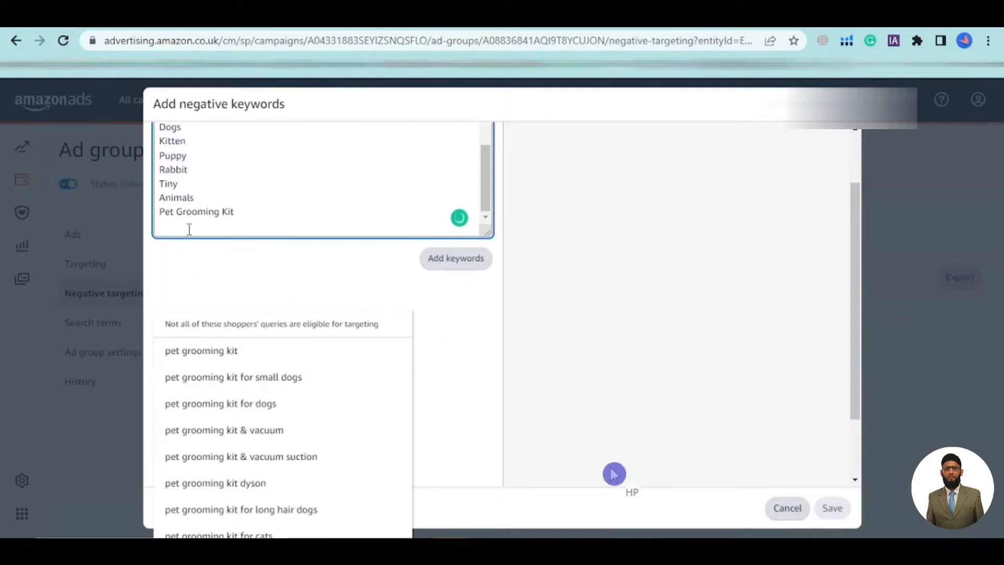
{"action": "left_click", "coordinate": [180, 215]}
{"action": "left_click", "coordinate": [223, 211]}
{"action": "key", "text": "Return"}
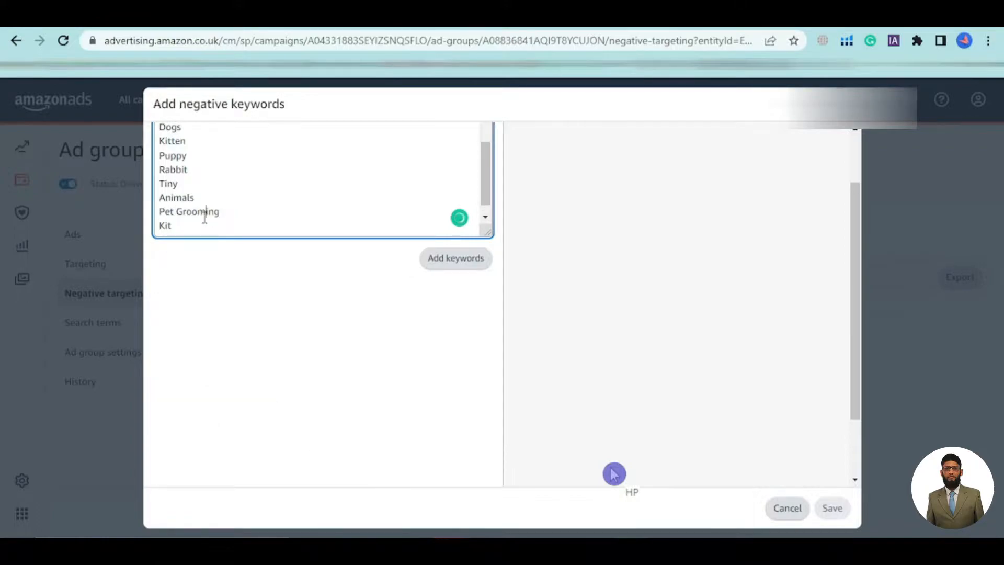
Duplicate the word Grooming from Pet Grooming onto a new line directly below it.
{"action": "double_click", "coordinate": [205, 214]}
{"action": "key", "text": "ctrl+c"}
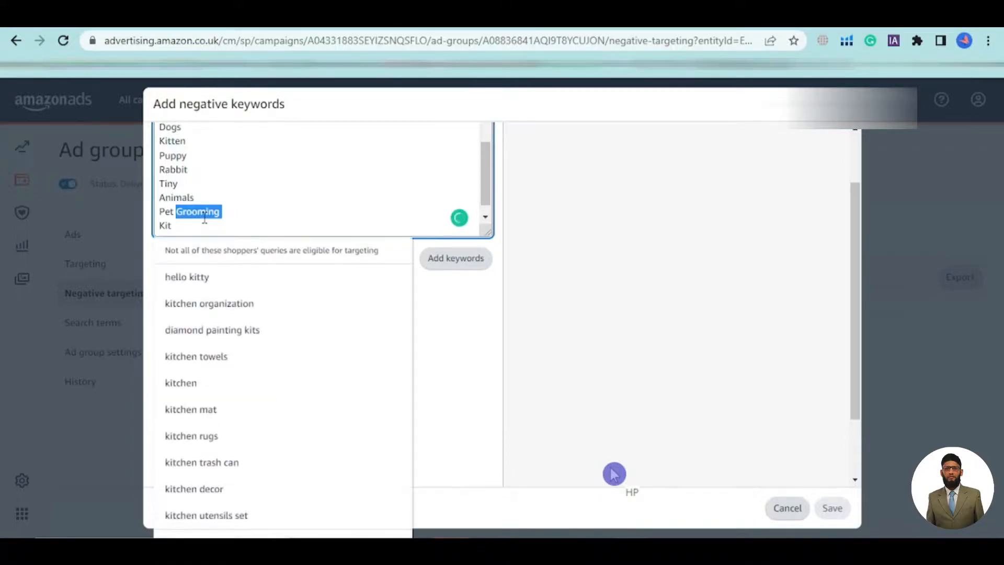
{"action": "left_click", "coordinate": [237, 212]}
{"action": "key", "text": "Return"}
{"action": "key", "text": "ctrl+v"}
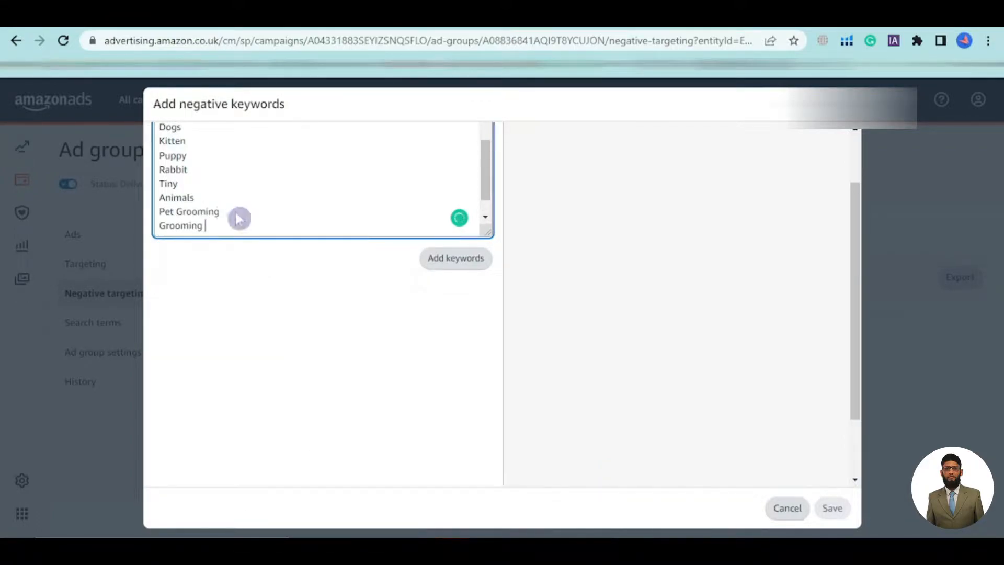
{"action": "scroll", "coordinate": [179, 218], "scroll_direction": "up", "scroll_amount": 2}
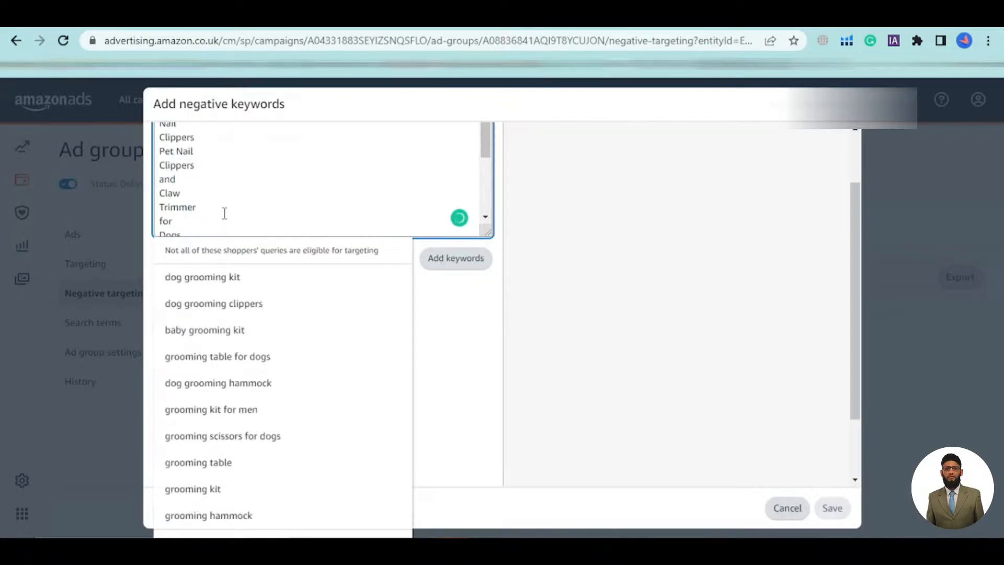
{"action": "scroll", "coordinate": [251, 225], "scroll_direction": "up", "scroll_amount": 3}
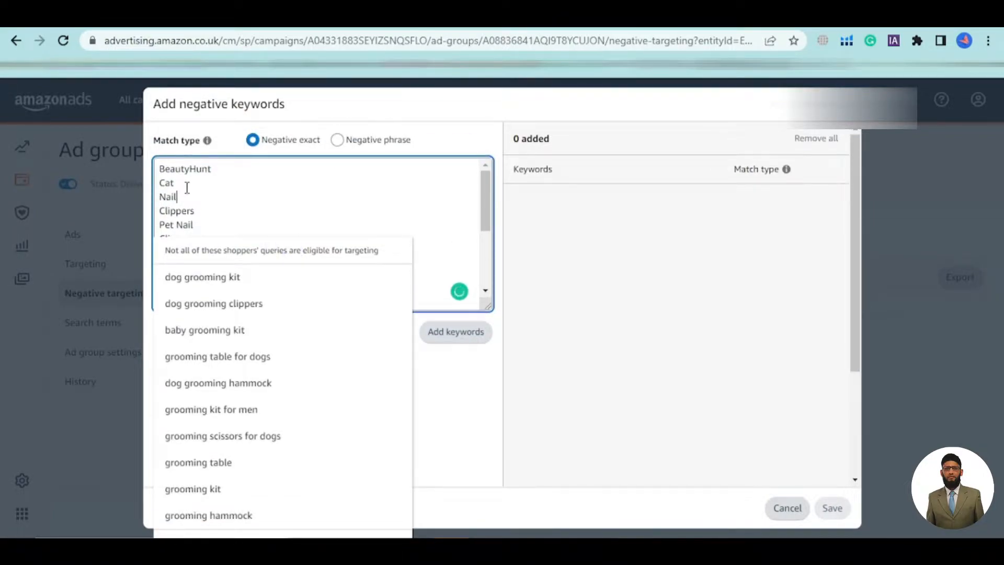
Copy Cat from the keyword list, search Amazon.co.uk for it from the store's home page, and look through the results.
{"action": "double_click", "coordinate": [168, 182]}
{"action": "key", "text": "ctrl+c"}
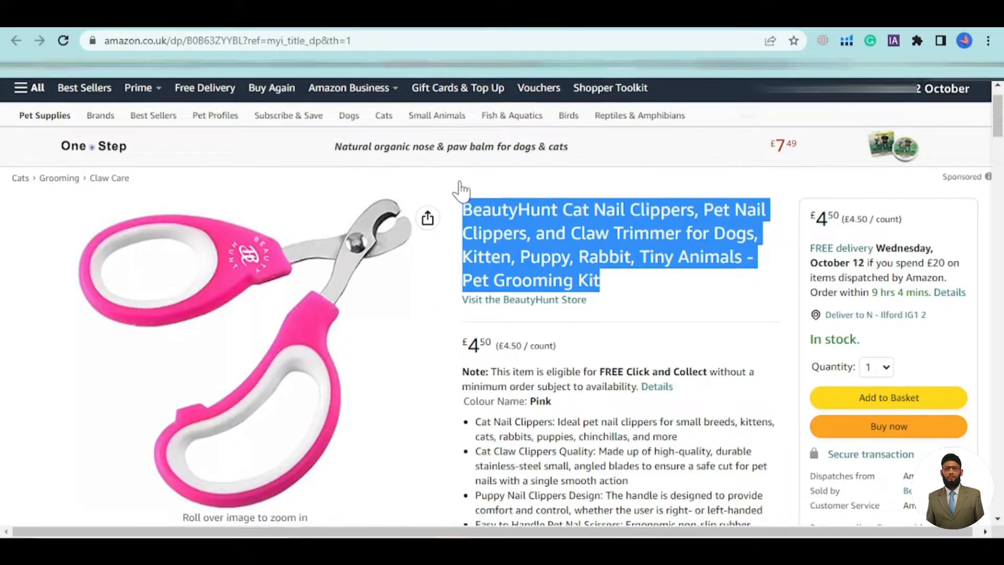
{"action": "scroll", "coordinate": [450, 157], "scroll_direction": "up", "scroll_amount": 1}
{"action": "left_click", "coordinate": [59, 107]}
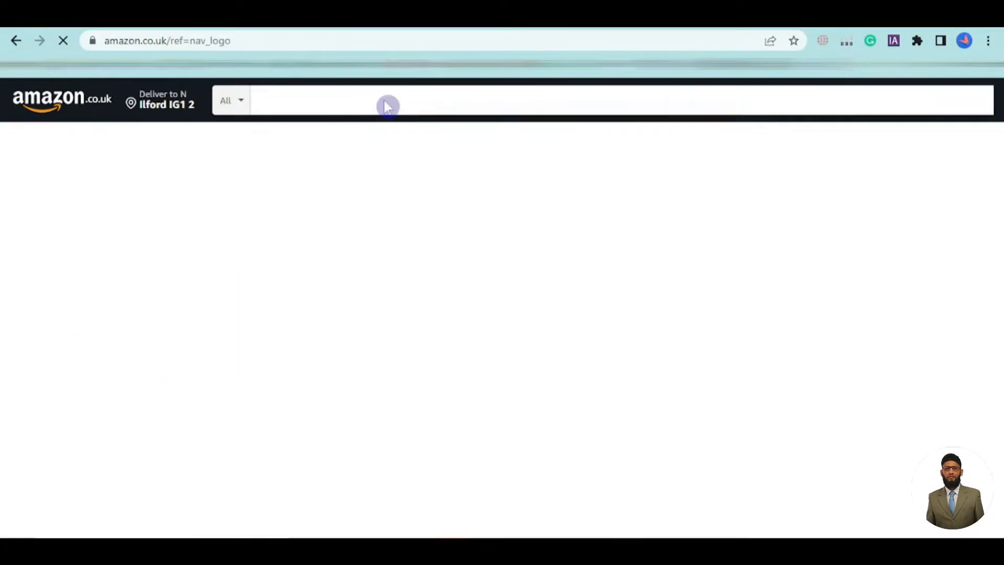
{"action": "left_click", "coordinate": [392, 102]}
{"action": "key", "text": "ctrl+v"}
{"action": "key", "text": "Return"}
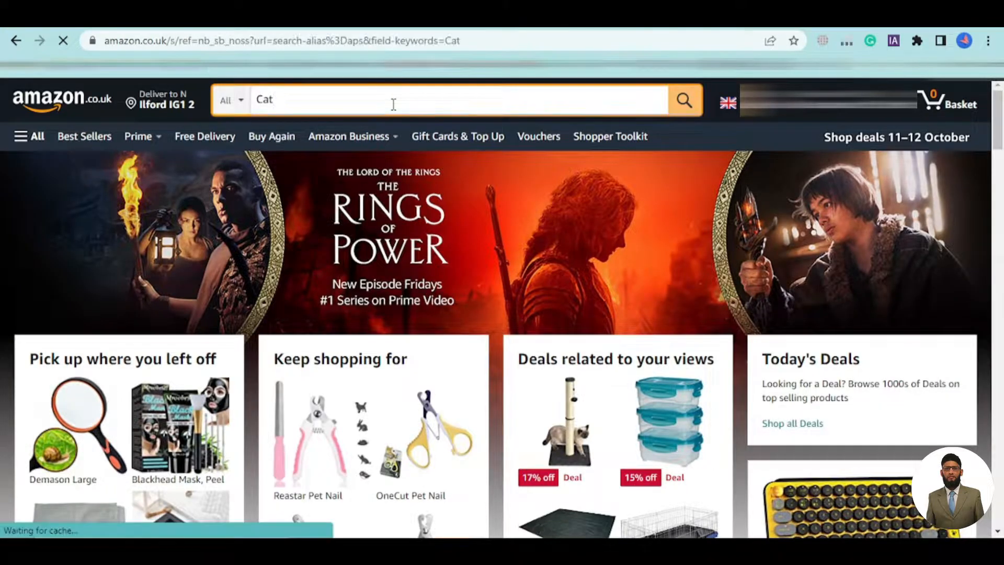
{"action": "scroll", "coordinate": [533, 240], "scroll_direction": "down", "scroll_amount": 6}
{"action": "scroll", "coordinate": [532, 245], "scroll_direction": "down", "scroll_amount": 10}
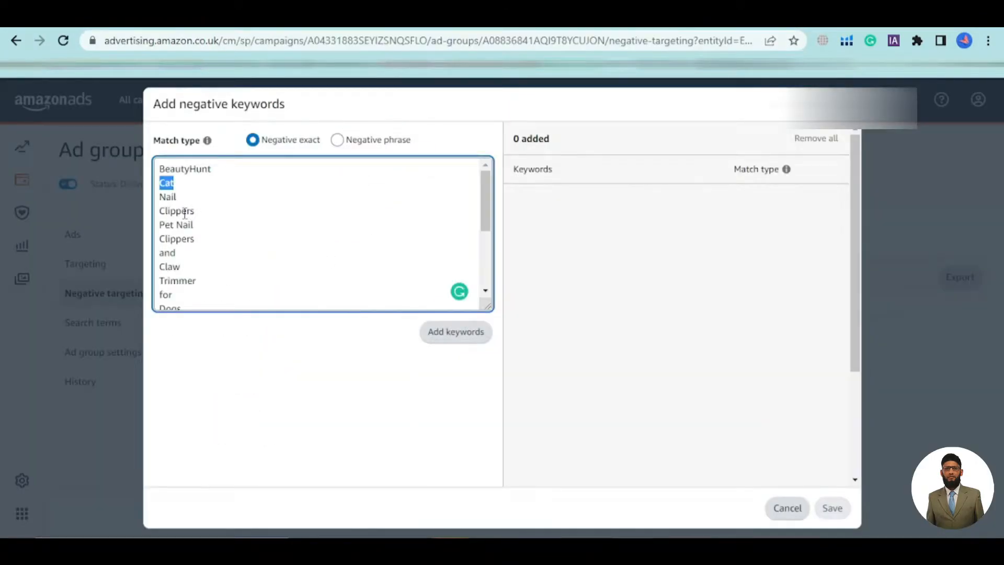
Copy Nail from the keyword list, search Amazon.co.uk for it, and check which kinds of products it brings up.
{"action": "double_click", "coordinate": [168, 196]}
{"action": "key", "text": "ctrl+c"}
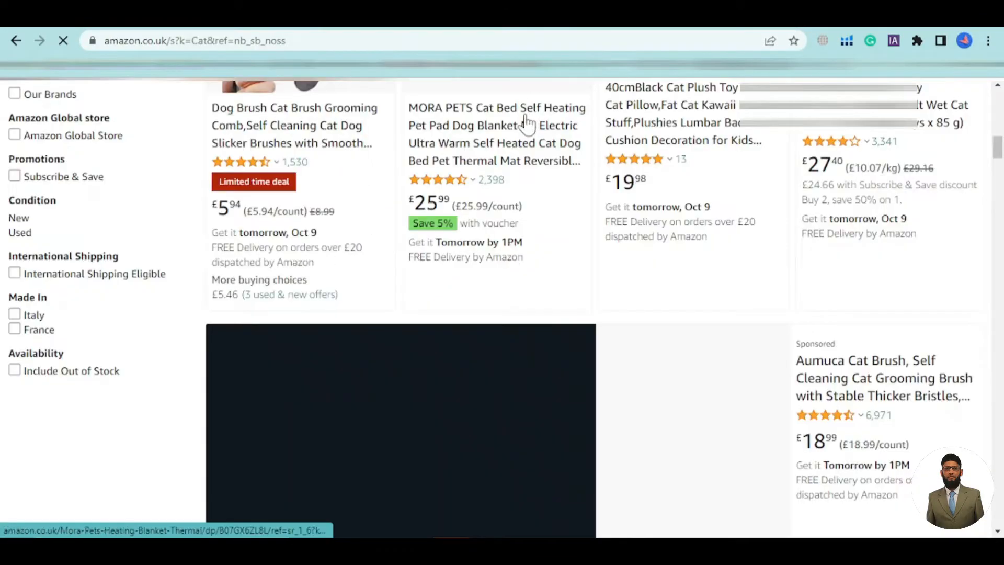
{"action": "scroll", "coordinate": [527, 123], "scroll_direction": "up", "scroll_amount": 15}
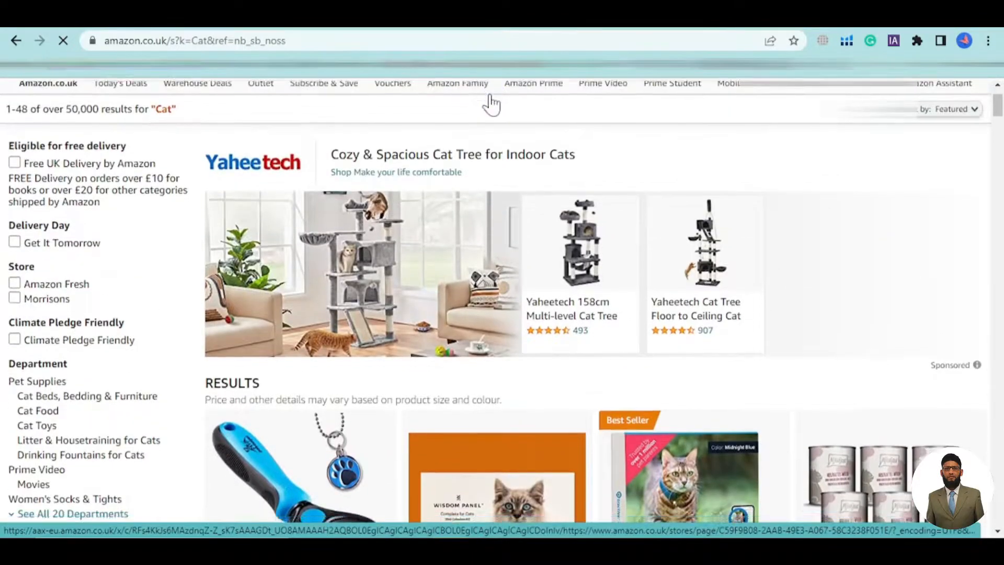
{"action": "scroll", "coordinate": [492, 105], "scroll_direction": "up", "scroll_amount": 2}
{"action": "double_click", "coordinate": [496, 97]}
{"action": "key", "text": "ctrl+v"}
{"action": "key", "text": "Return"}
{"action": "scroll", "coordinate": [455, 209], "scroll_direction": "down", "scroll_amount": 9}
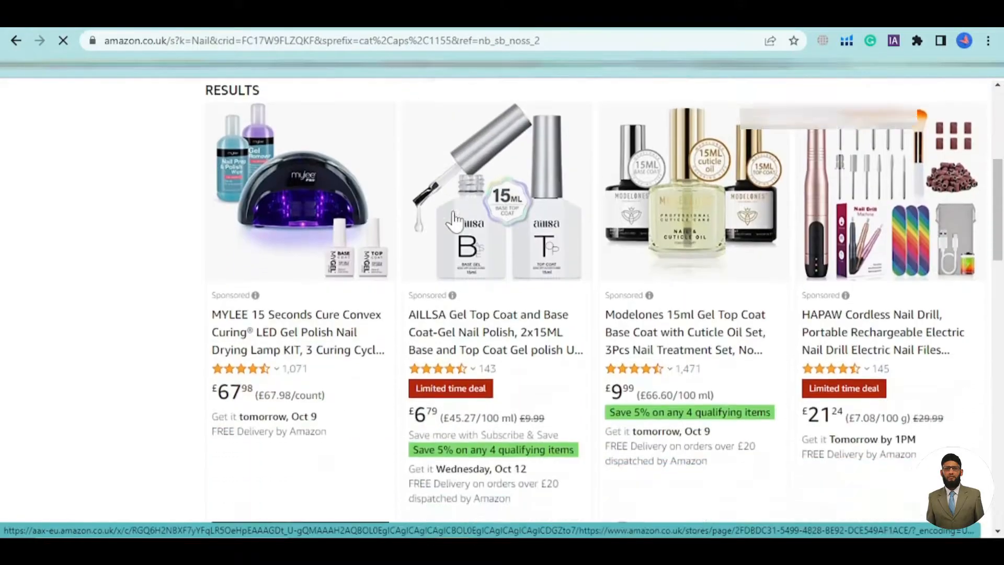
{"action": "scroll", "coordinate": [447, 245], "scroll_direction": "down", "scroll_amount": 10}
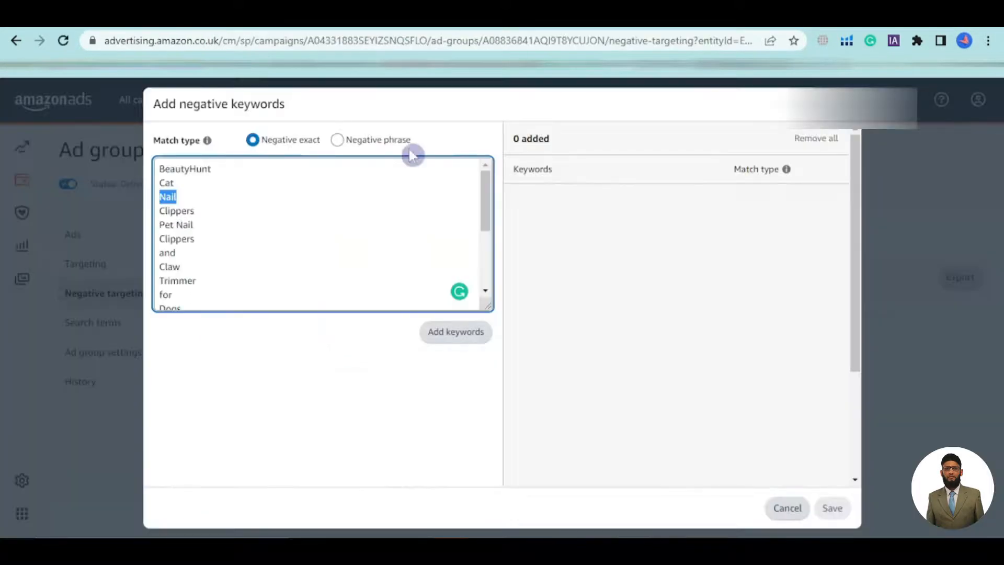
Copy the Nail and Clippers lines together, search Amazon.co.uk for Nail Clippers, and review the products shown.
{"action": "left_click", "coordinate": [250, 255]}
{"action": "left_click_drag", "start_coordinate": [204, 214], "coordinate": [162, 196]}
{"action": "key", "text": "ctrl+c"}
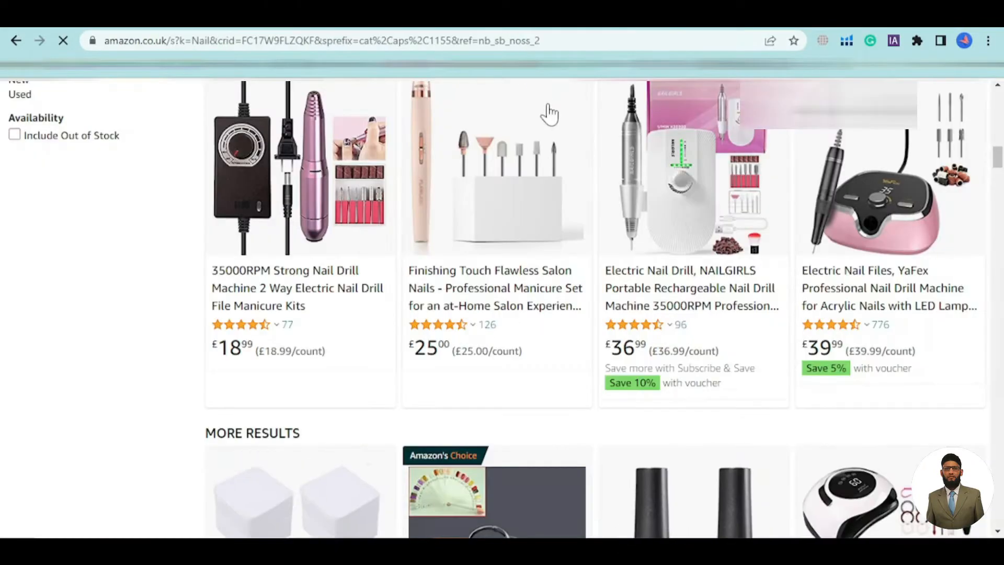
{"action": "scroll", "coordinate": [544, 112], "scroll_direction": "up", "scroll_amount": 2}
{"action": "scroll", "coordinate": [540, 113], "scroll_direction": "up", "scroll_amount": 10}
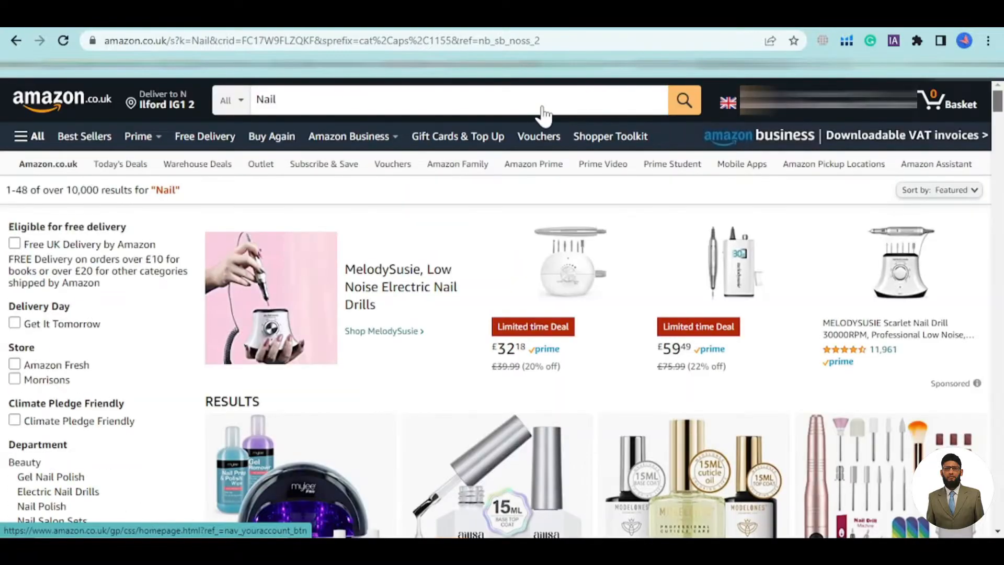
{"action": "left_click", "coordinate": [543, 94]}
{"action": "key", "text": "ctrl+a"}
{"action": "key", "text": "ctrl+v"}
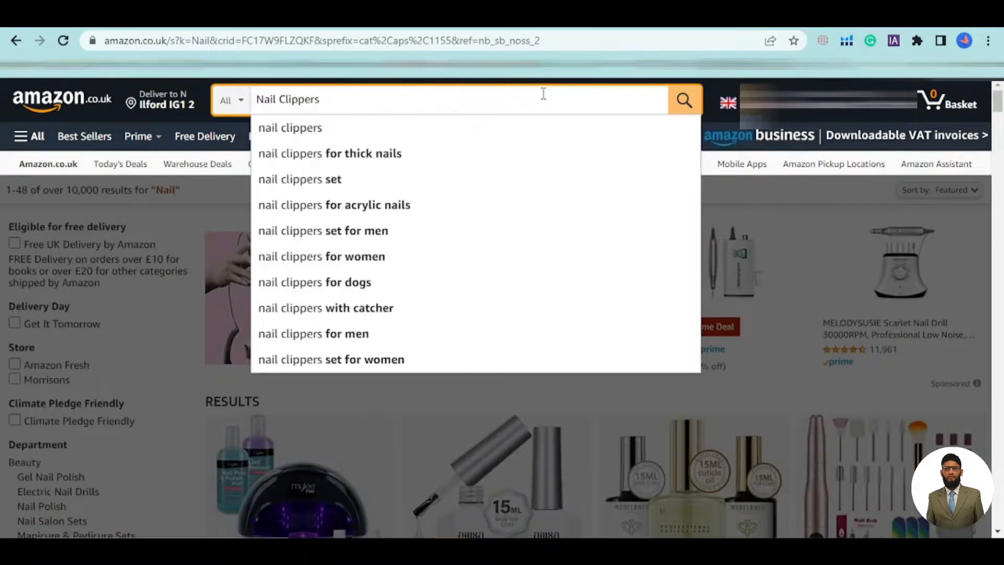
{"action": "key", "text": "Return"}
{"action": "scroll", "coordinate": [421, 208], "scroll_direction": "down", "scroll_amount": 5}
{"action": "scroll", "coordinate": [422, 236], "scroll_direction": "down", "scroll_amount": 8}
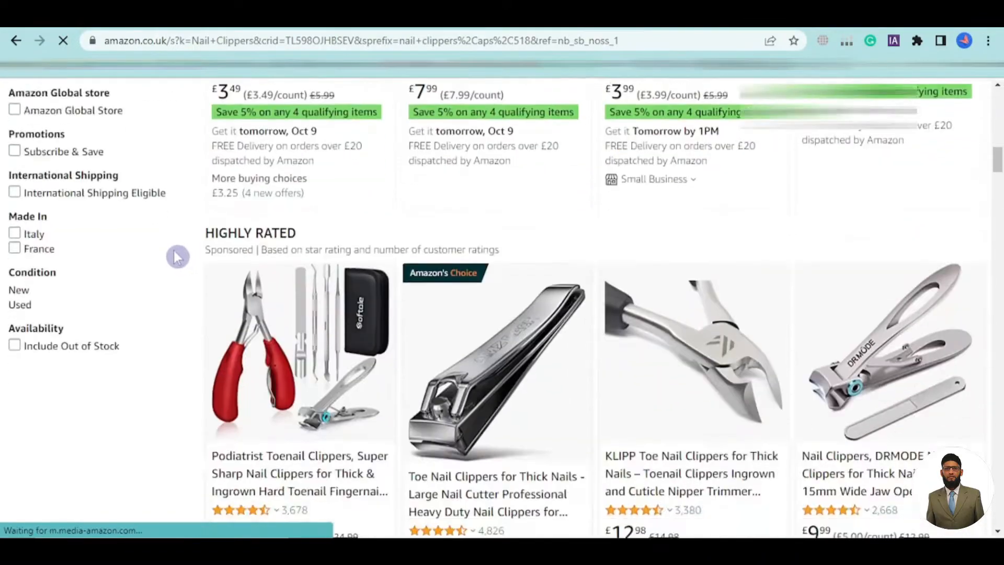
{"action": "scroll", "coordinate": [178, 256], "scroll_direction": "down", "scroll_amount": 3}
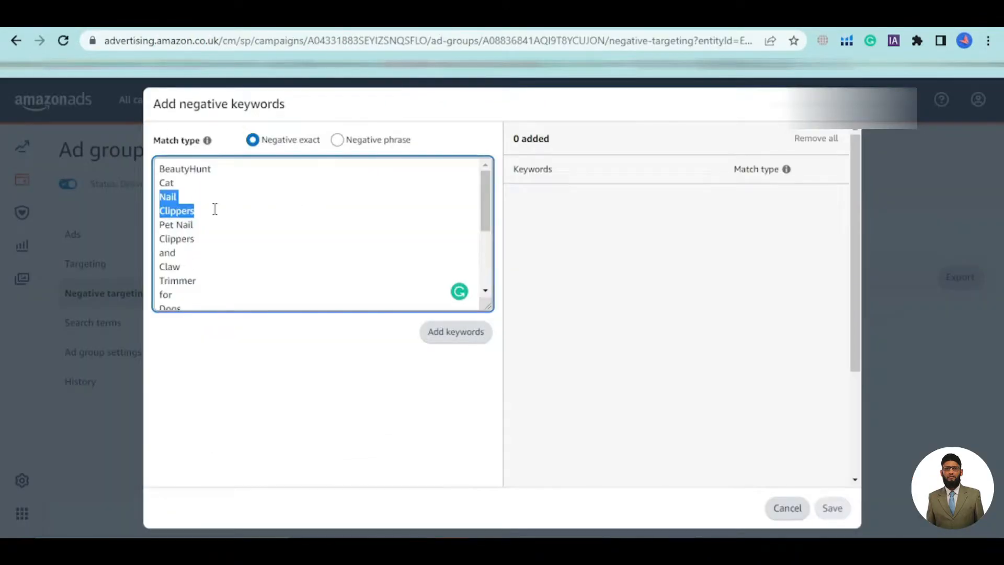
Add Nail Clippers as a new line below the first Clippers in the negative keyword list and split Pet Nail into two lines.
{"action": "left_click", "coordinate": [202, 214]}
{"action": "left_click_drag", "start_coordinate": [203, 214], "coordinate": [160, 201]}
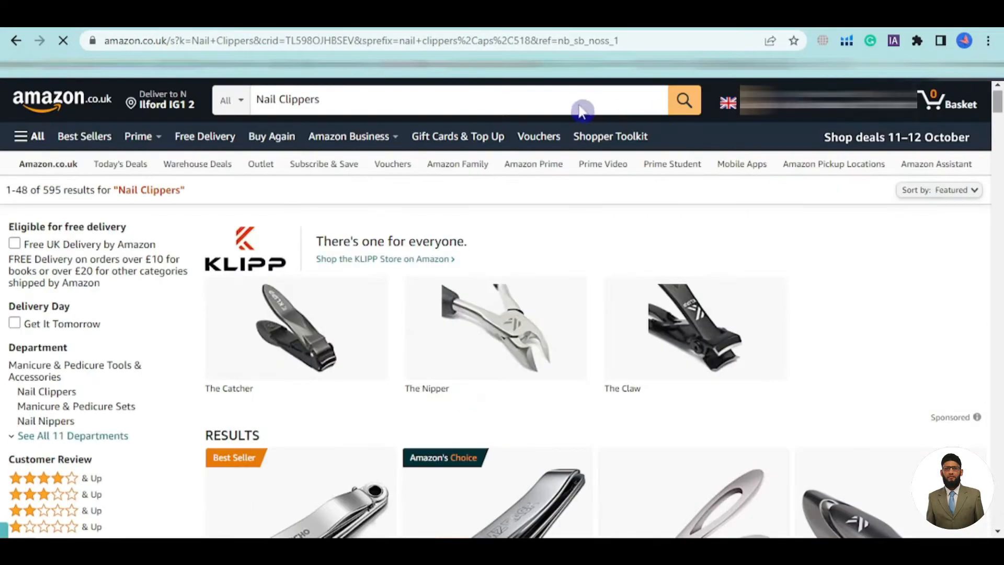
{"action": "left_click", "coordinate": [367, 98]}
{"action": "key", "text": "ctrl+c"}
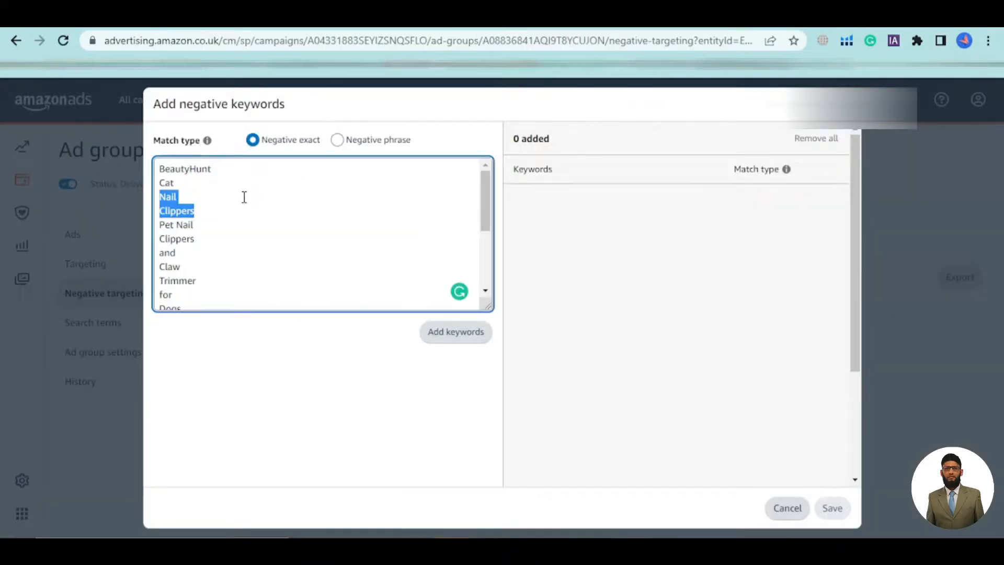
{"action": "left_click", "coordinate": [233, 204]}
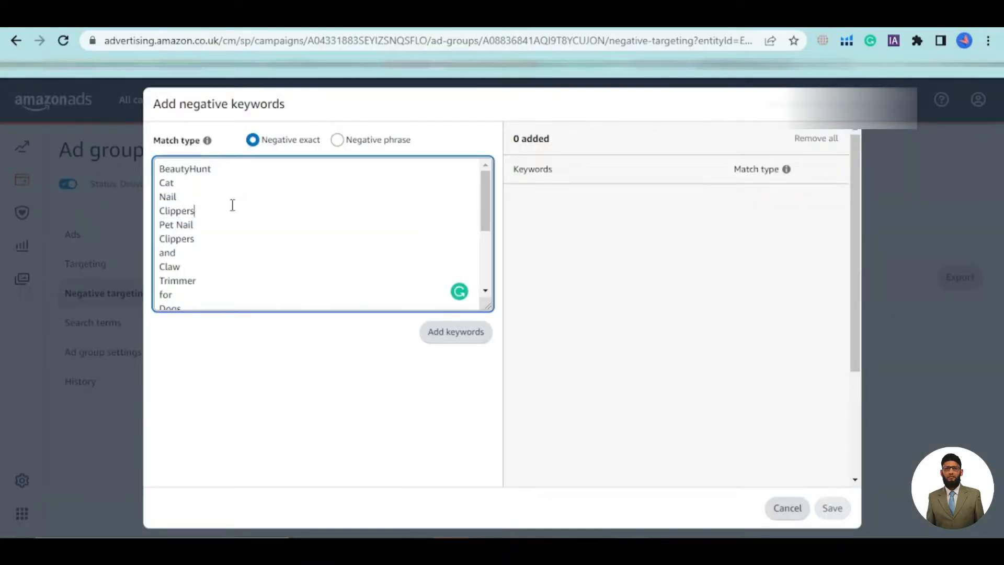
{"action": "key", "text": "Return"}
{"action": "key", "text": "ctrl+v"}
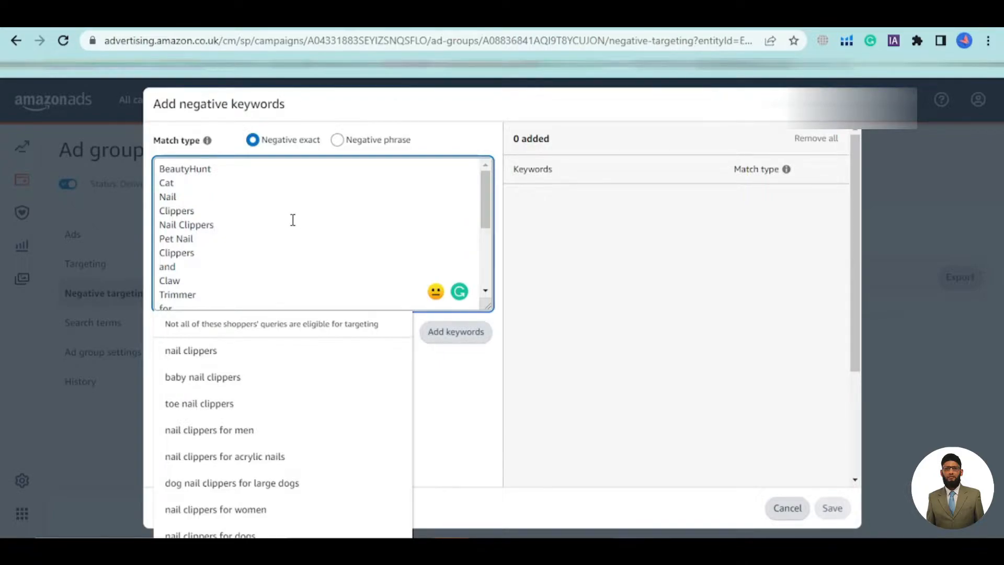
{"action": "left_click", "coordinate": [177, 239]}
{"action": "key", "text": "Return"}
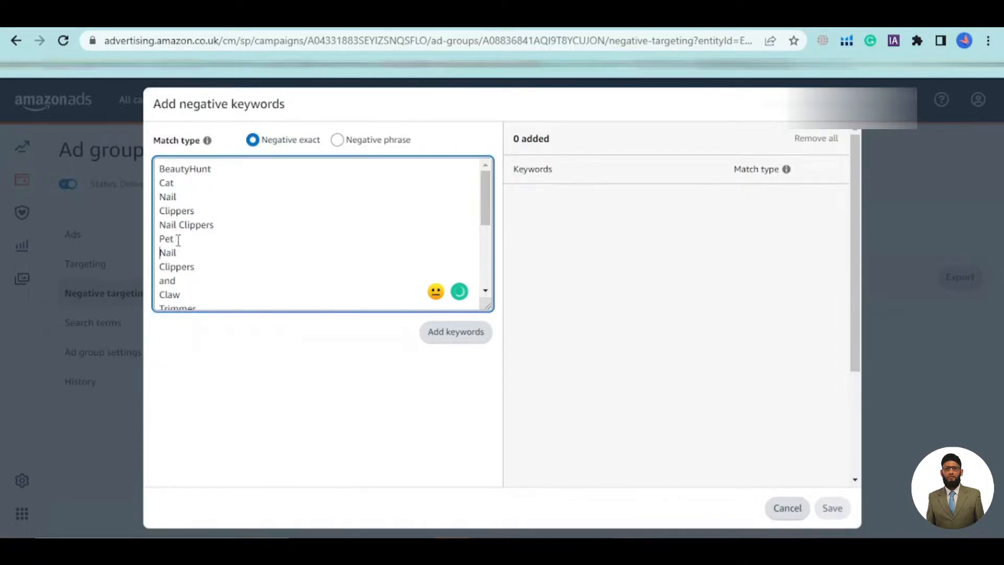
Search Amazon.co.uk for Pet and check the results for relevance to the nail clippers.
{"action": "left_click_drag", "start_coordinate": [186, 252], "coordinate": [163, 242]}
{"action": "double_click", "coordinate": [166, 239]}
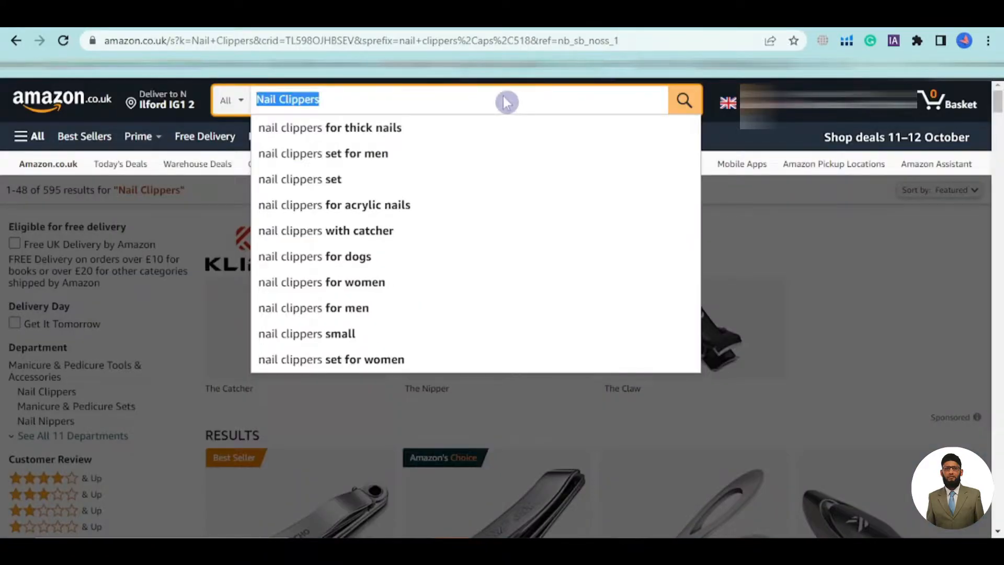
{"action": "type", "text": "Pet"}
{"action": "key", "text": "Return"}
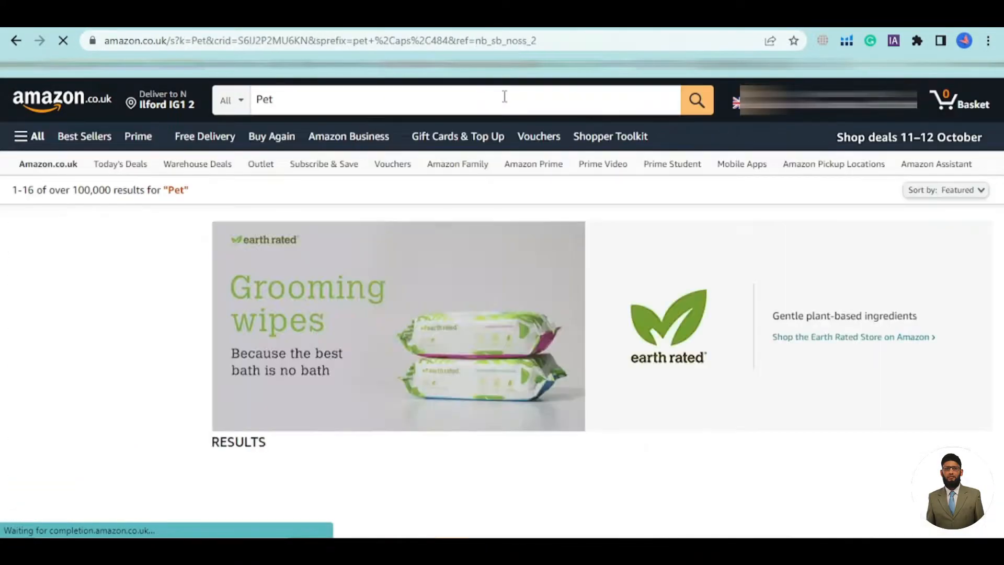
{"action": "scroll", "coordinate": [412, 268], "scroll_direction": "down", "scroll_amount": 12}
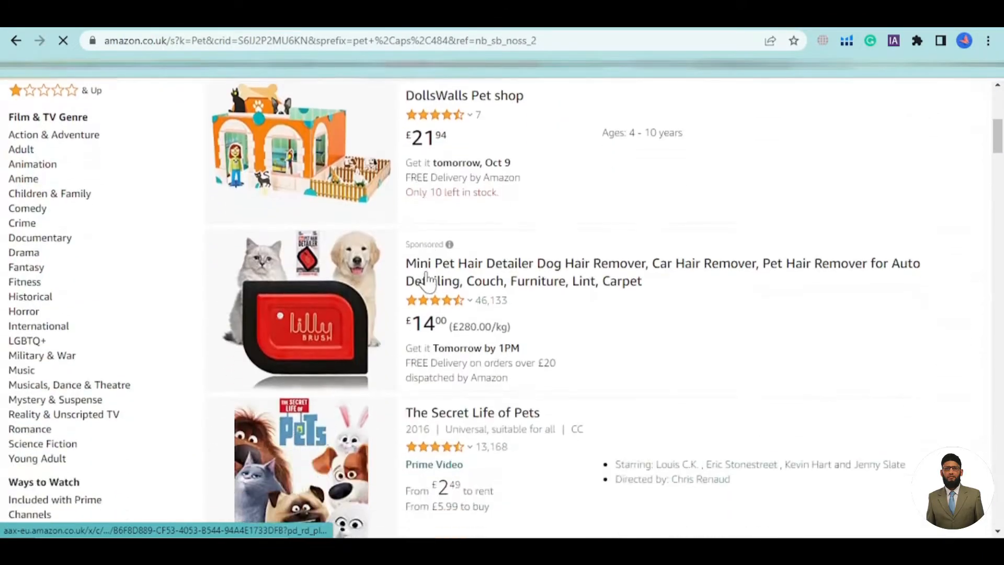
{"action": "scroll", "coordinate": [439, 295], "scroll_direction": "down", "scroll_amount": 3}
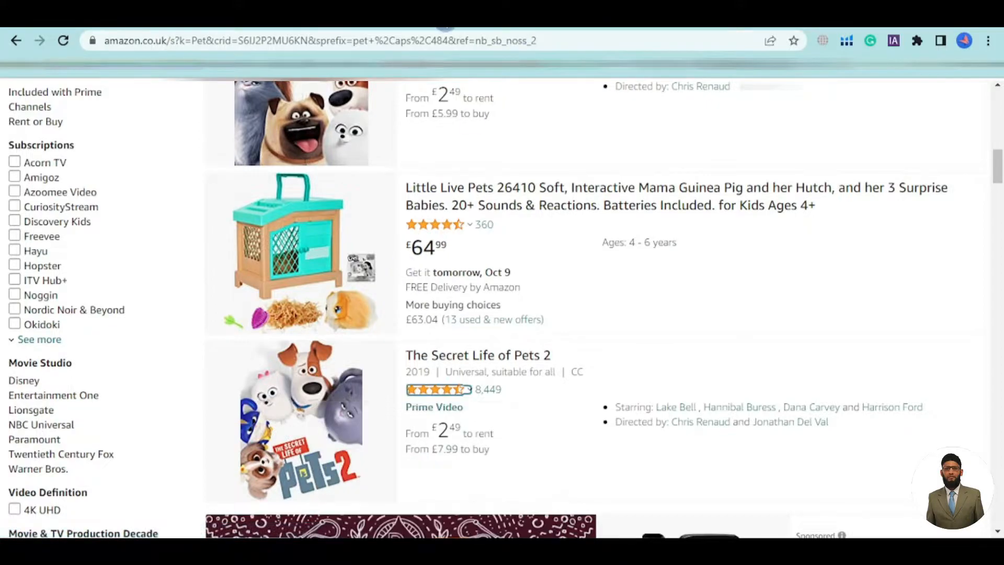
{"action": "left_click", "coordinate": [445, 25]}
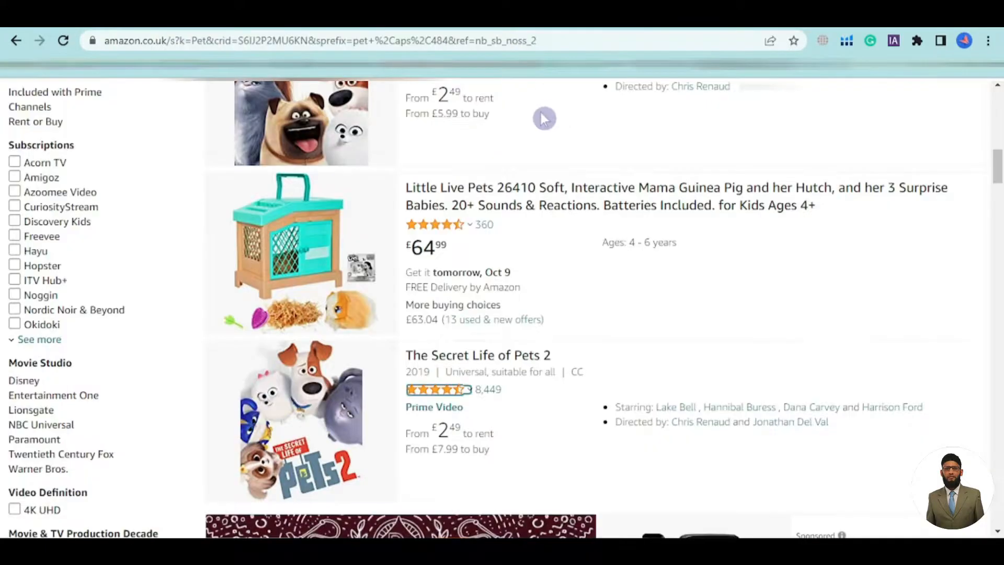
Replace the Pet search on Amazon.co.uk with Nail and glance through the results.
{"action": "scroll", "coordinate": [542, 117], "scroll_direction": "up", "scroll_amount": 15}
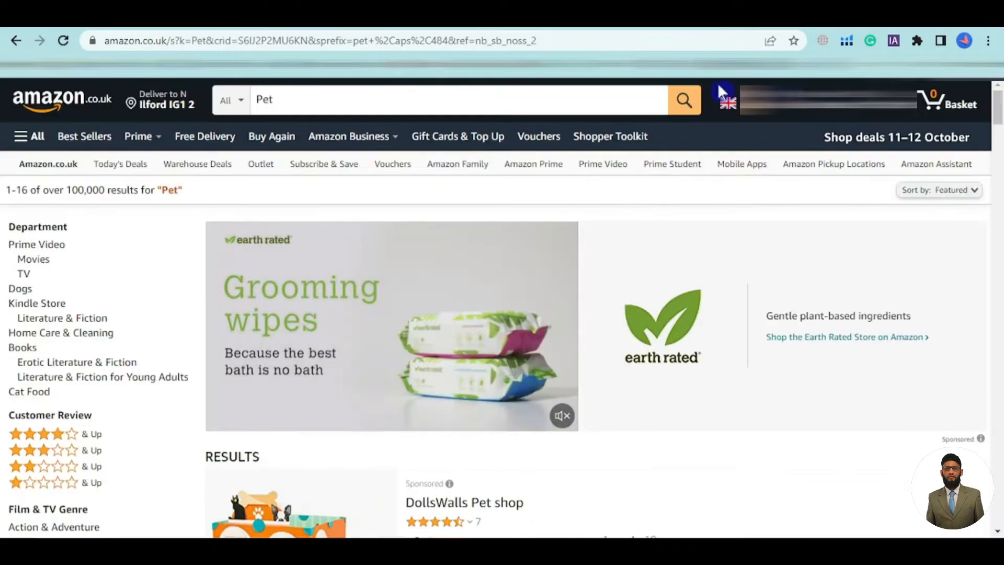
{"action": "double_click", "coordinate": [588, 100]}
{"action": "type", "text": "Nail"}
{"action": "key", "text": "Return"}
{"action": "scroll", "coordinate": [448, 281], "scroll_direction": "down", "scroll_amount": 4}
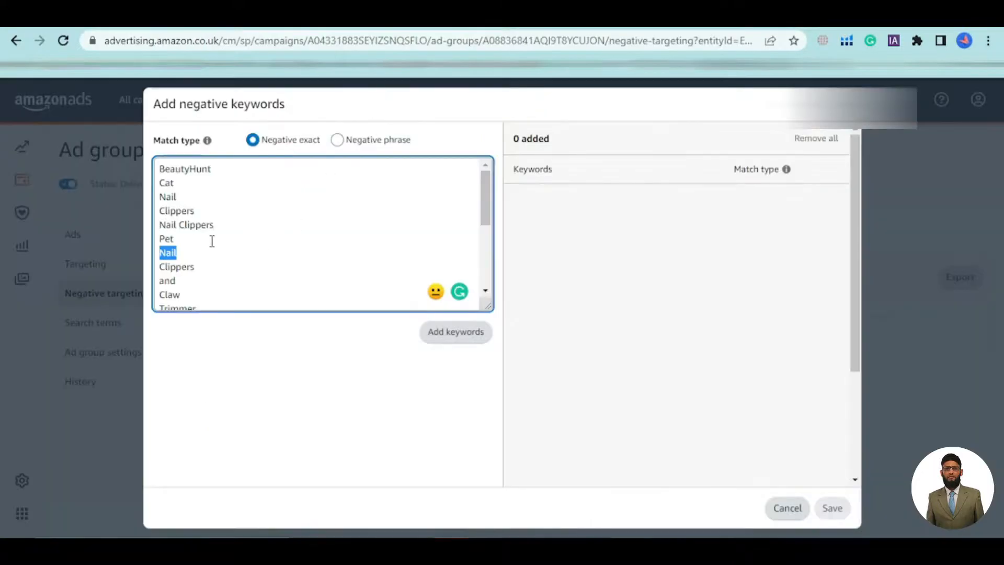
Copy the Pet and Nail lines from the keyword list and search Amazon.co.uk for Pet Nail.
{"action": "left_click_drag", "start_coordinate": [161, 249], "coordinate": [160, 244]}
{"action": "key", "text": "ctrl+c"}
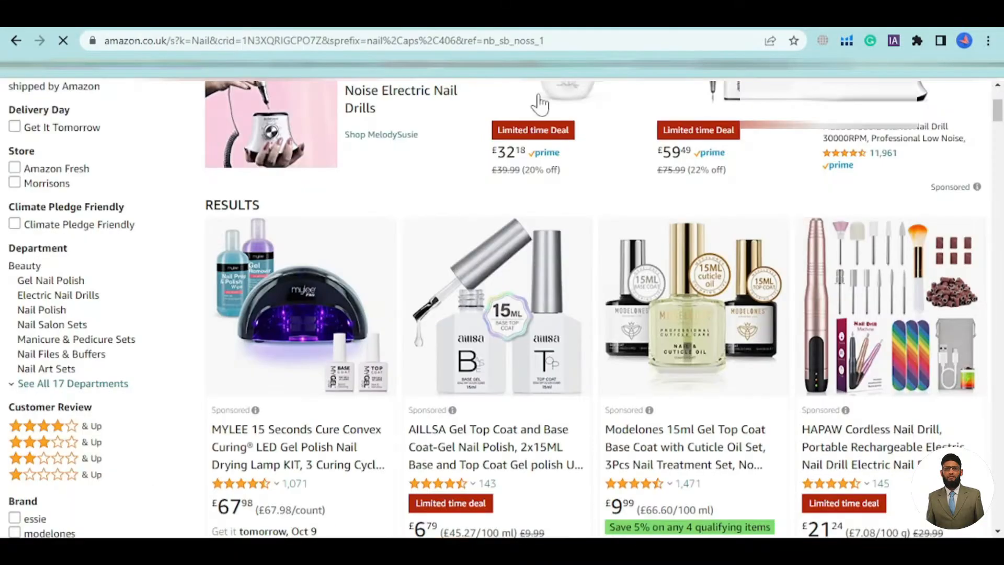
{"action": "scroll", "coordinate": [554, 115], "scroll_direction": "up", "scroll_amount": 3}
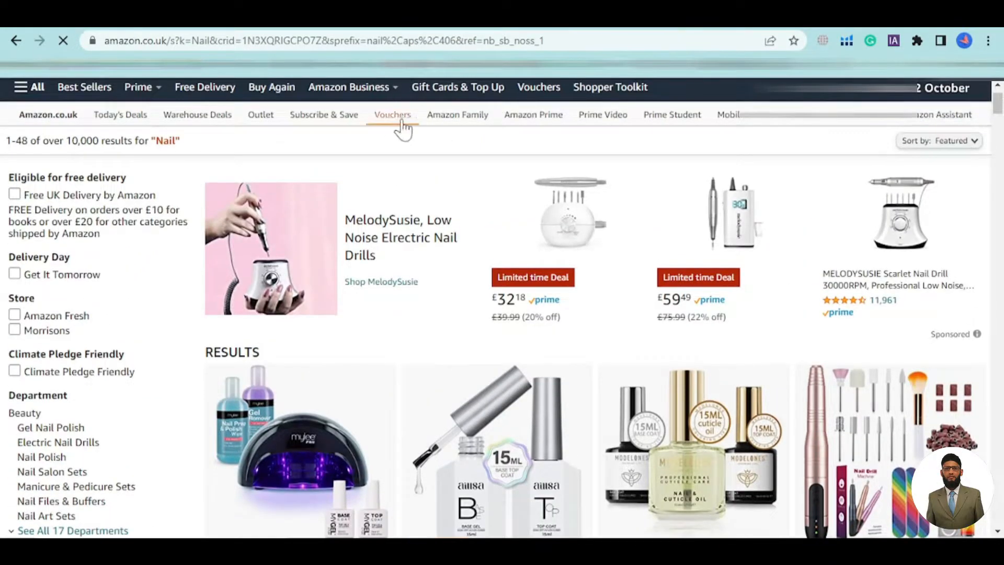
{"action": "scroll", "coordinate": [403, 128], "scroll_direction": "up", "scroll_amount": 1}
{"action": "left_click", "coordinate": [417, 105]}
{"action": "key", "text": "ctrl+a"}
{"action": "key", "text": "ctrl+v"}
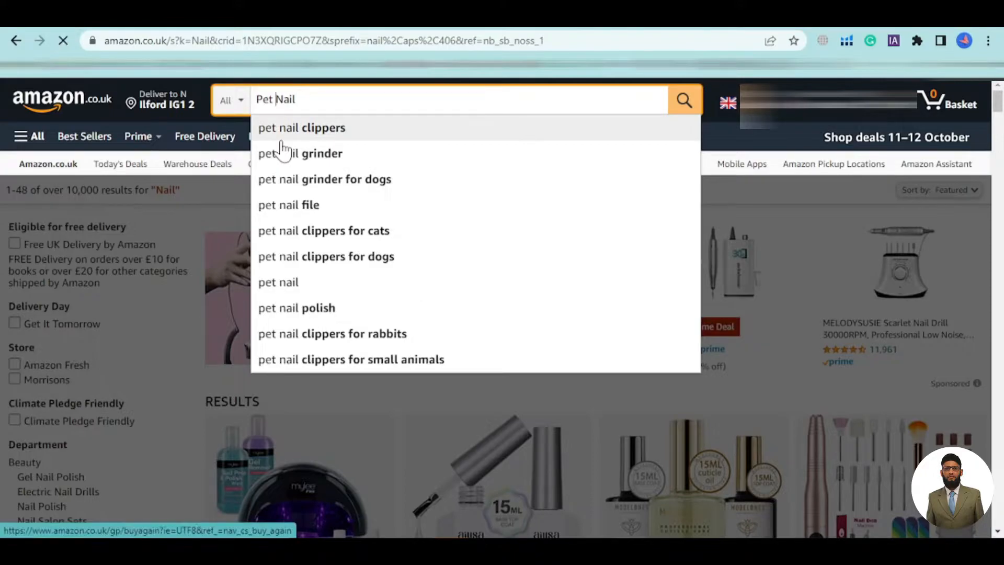
{"action": "key", "text": "Return"}
Examine the Pet Nail search results far down the page to judge how relevant they are to pet nail clippers.
{"action": "scroll", "coordinate": [452, 261], "scroll_direction": "down", "scroll_amount": 1}
{"action": "scroll", "coordinate": [452, 262], "scroll_direction": "down", "scroll_amount": 6}
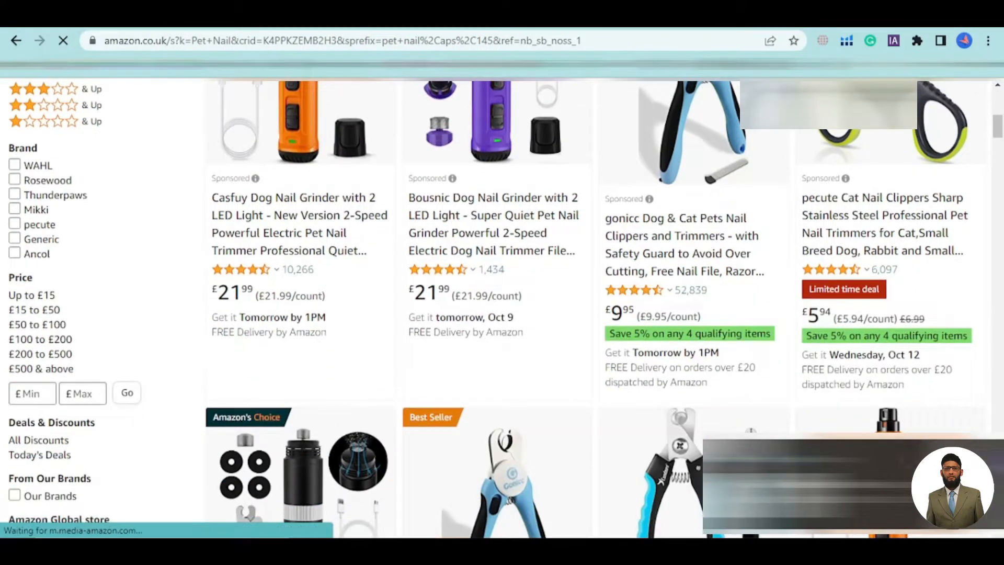
{"action": "scroll", "coordinate": [413, 317], "scroll_direction": "down", "scroll_amount": 6}
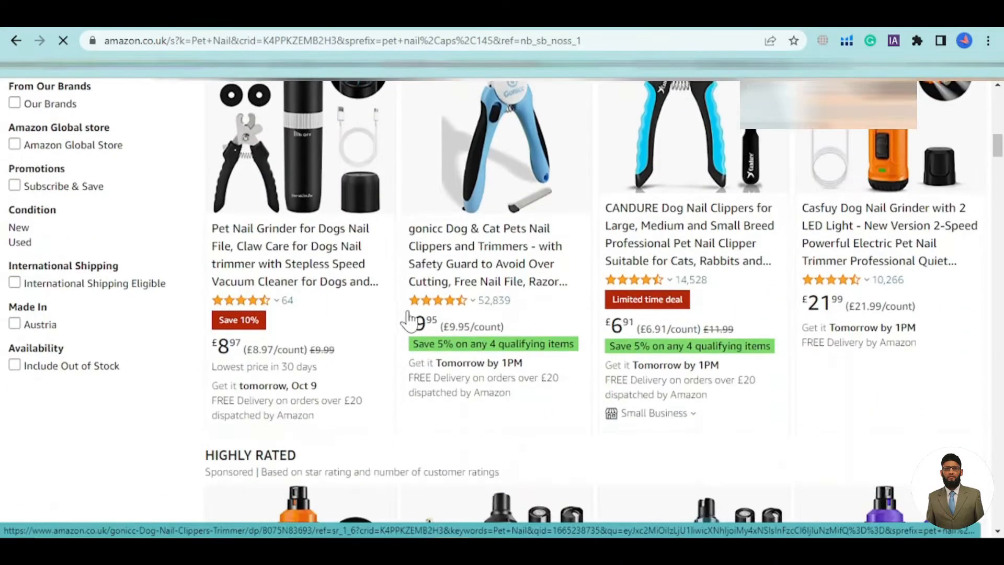
{"action": "scroll", "coordinate": [409, 320], "scroll_direction": "down", "scroll_amount": 8}
{"action": "scroll", "coordinate": [397, 322], "scroll_direction": "down", "scroll_amount": 5}
{"action": "scroll", "coordinate": [130, 308], "scroll_direction": "down", "scroll_amount": 7}
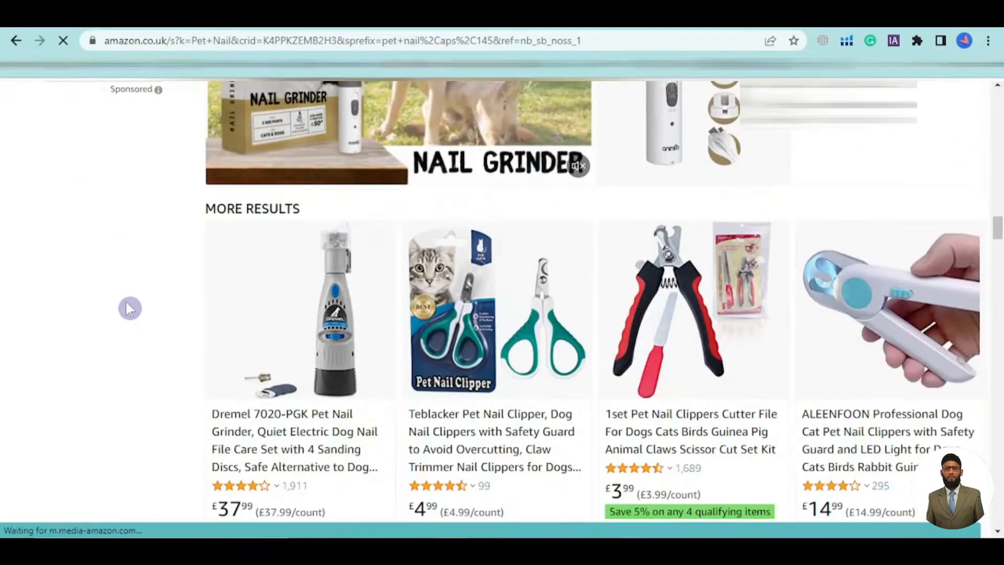
{"action": "scroll", "coordinate": [130, 307], "scroll_direction": "down", "scroll_amount": 5}
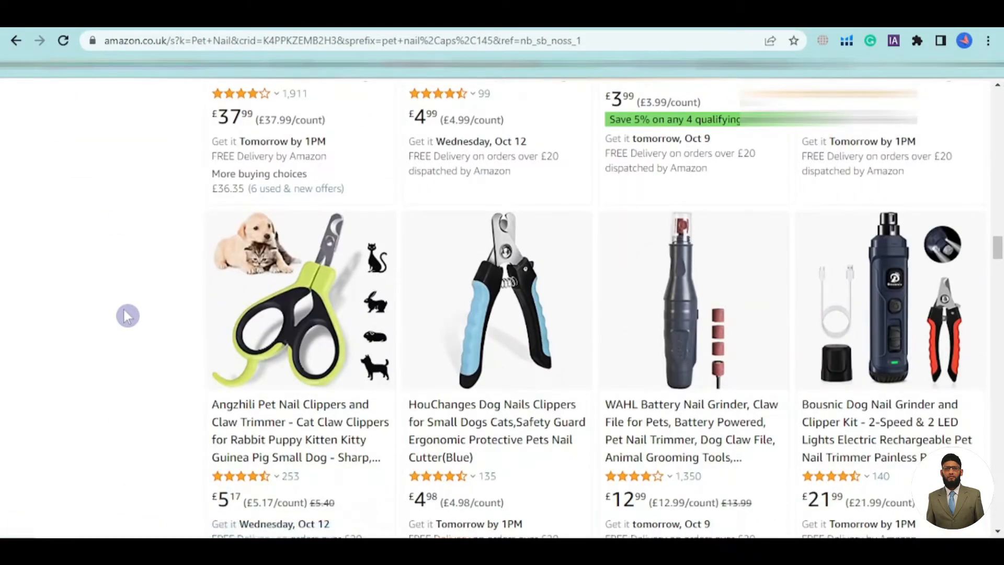
{"action": "scroll", "coordinate": [127, 316], "scroll_direction": "down", "scroll_amount": 6}
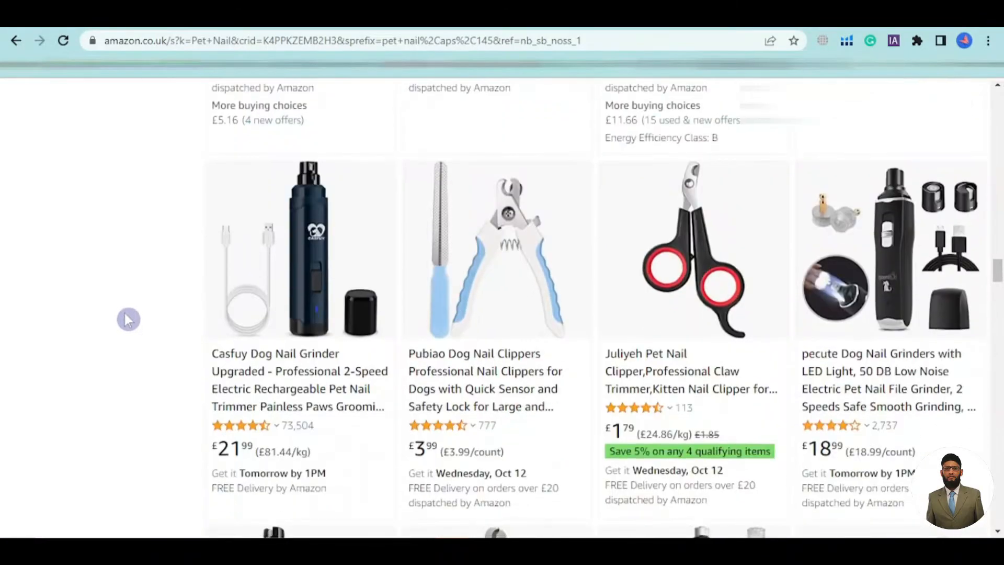
{"action": "scroll", "coordinate": [128, 319], "scroll_direction": "down", "scroll_amount": 5}
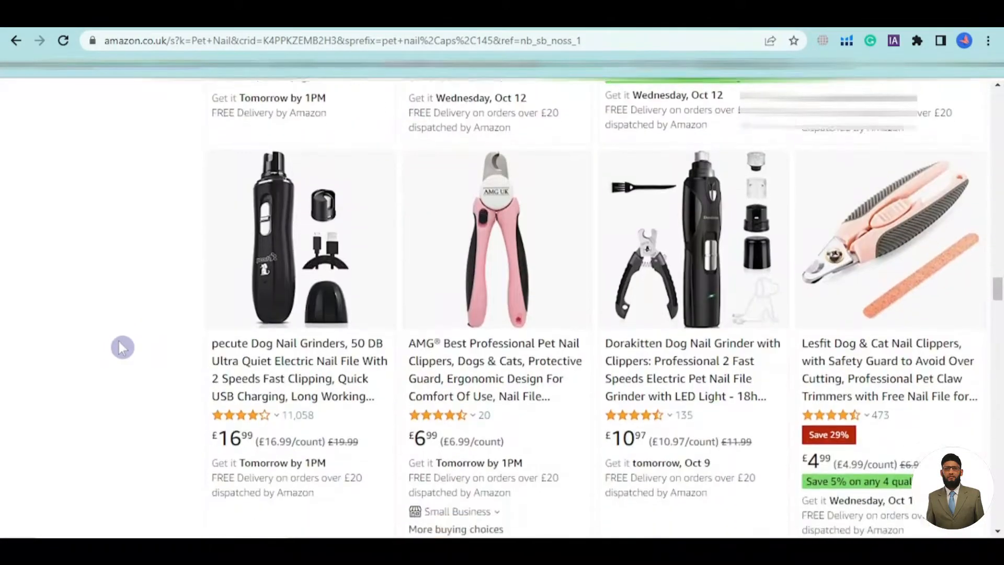
{"action": "scroll", "coordinate": [122, 347], "scroll_direction": "down", "scroll_amount": 4}
{"action": "left_click_drag", "start_coordinate": [994, 312], "coordinate": [997, 336]}
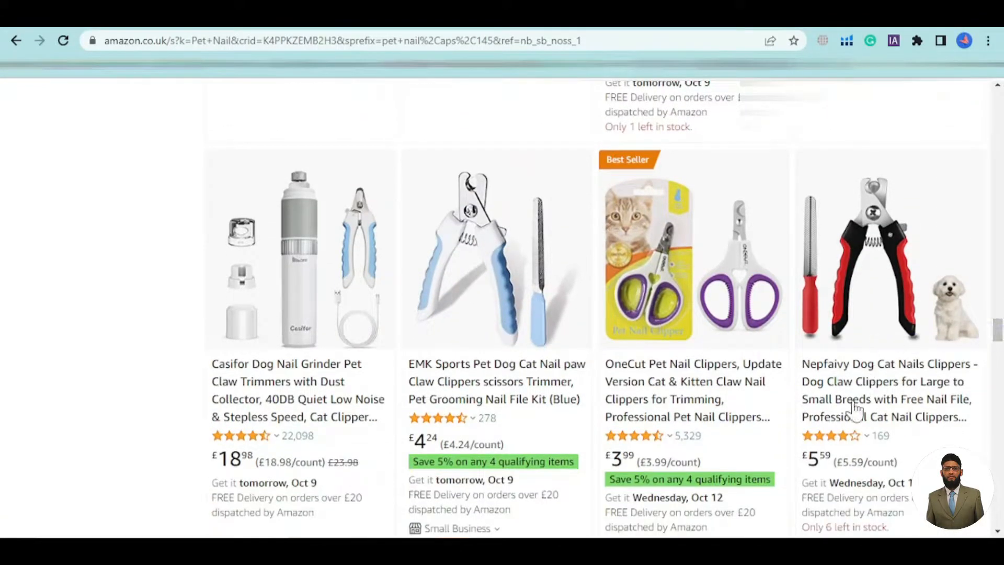
Return from the Pet Nail results to the keyword list, search Amazon.co.uk for Claw and check how relevant the results are.
{"action": "left_click_drag", "start_coordinate": [753, 453], "coordinate": [622, 365]}
{"action": "left_click", "coordinate": [120, 307]}
{"action": "left_click_drag", "start_coordinate": [999, 327], "coordinate": [998, 89]}
{"action": "left_click", "coordinate": [293, 17]}
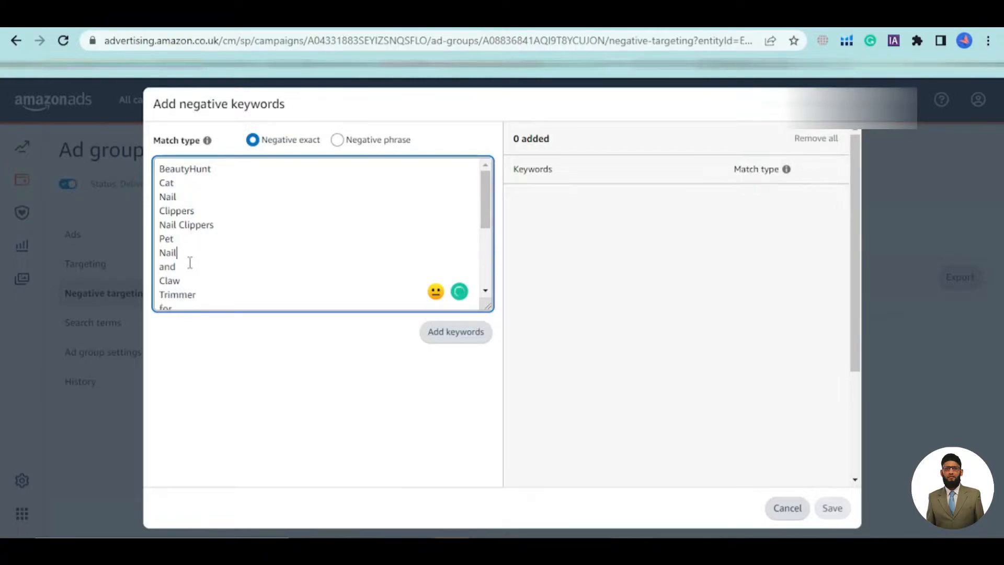
{"action": "scroll", "coordinate": [217, 254], "scroll_direction": "down", "scroll_amount": 1}
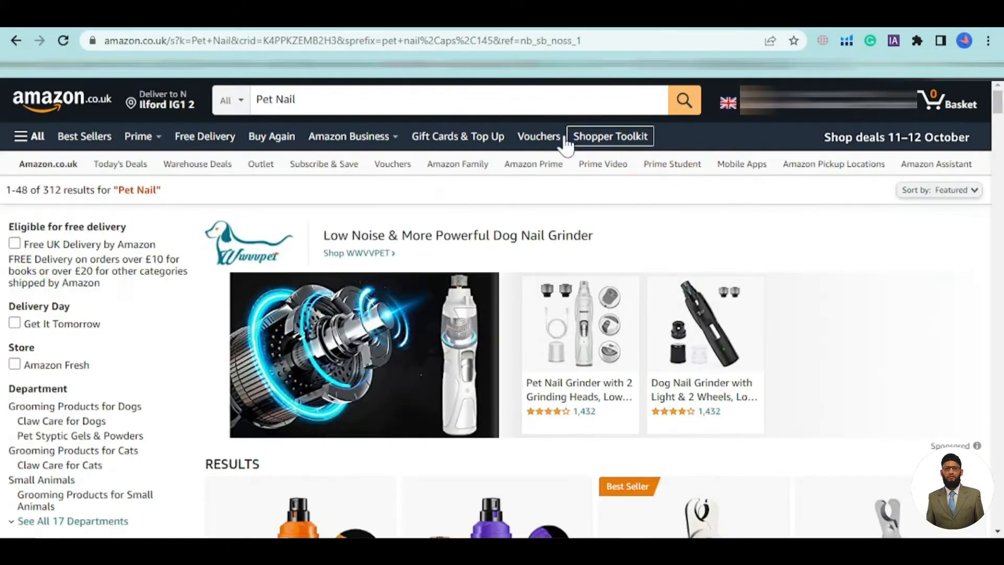
{"action": "triple_click", "coordinate": [510, 102]}
{"action": "type", "text": "Claw"}
{"action": "key", "text": "Return"}
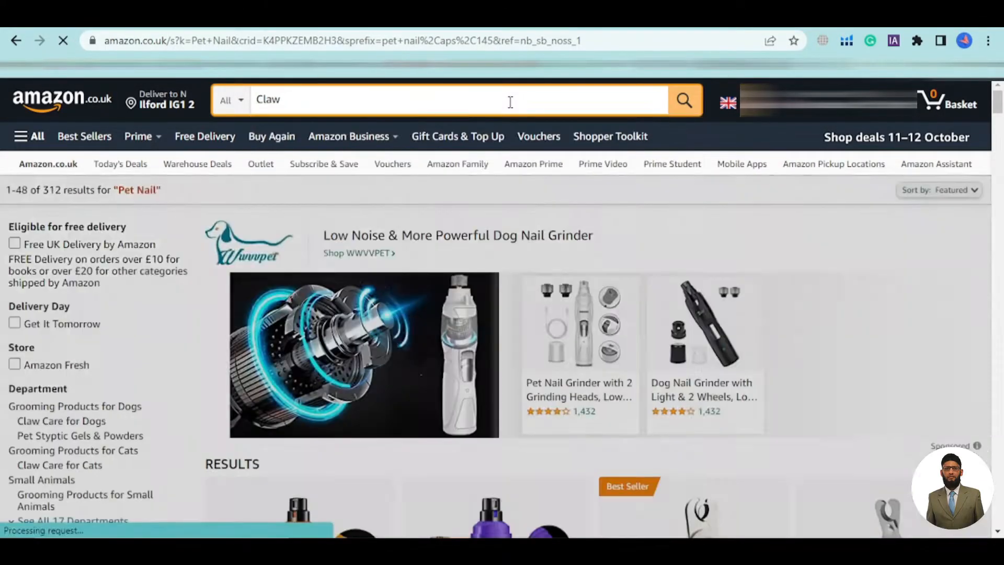
{"action": "scroll", "coordinate": [508, 234], "scroll_direction": "down", "scroll_amount": 7}
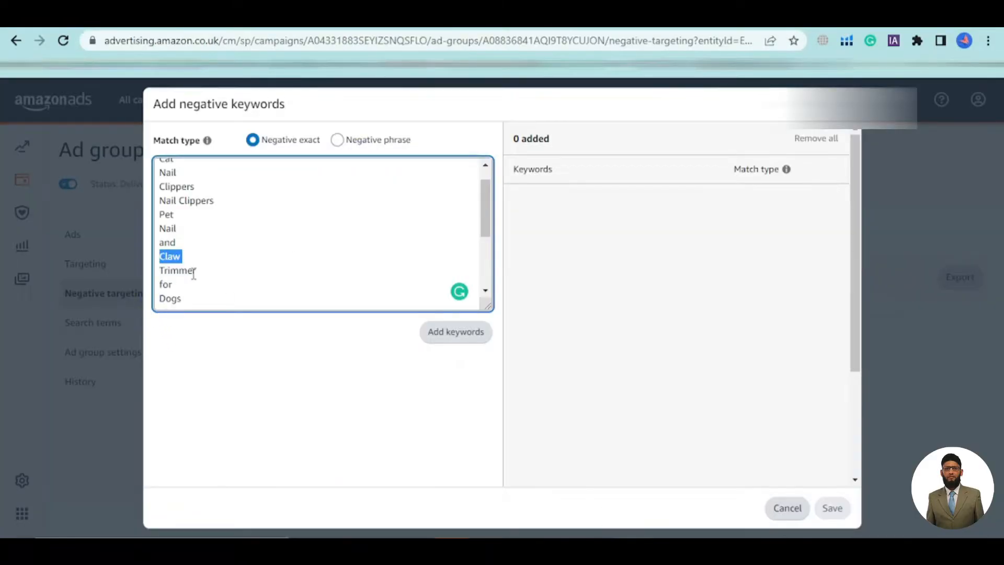
Copy Trimmer from the keyword list, search Amazon.co.uk for it and check the results for relevance to pet nail clippers.
{"action": "double_click", "coordinate": [177, 271]}
{"action": "key", "text": "ctrl+c"}
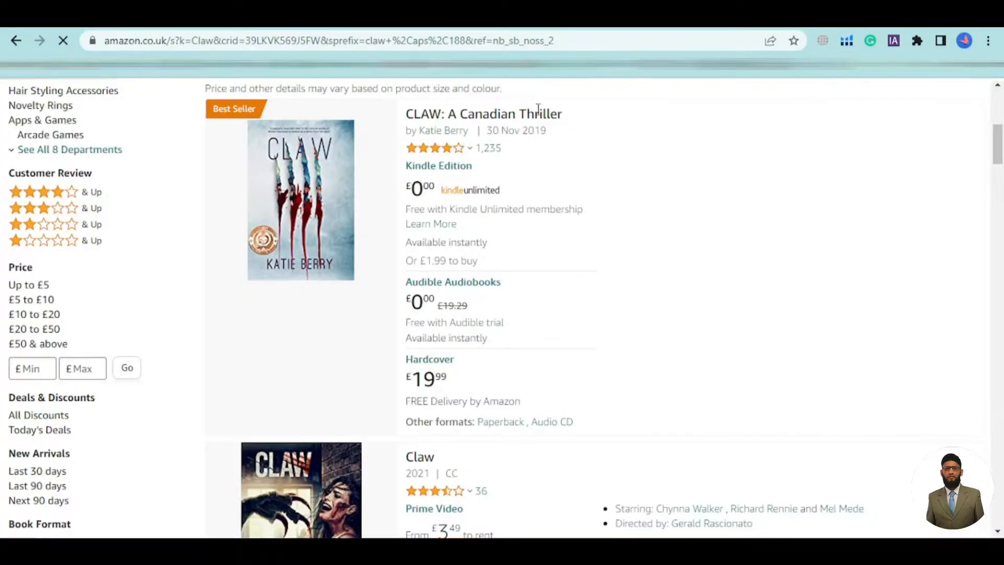
{"action": "scroll", "coordinate": [612, 159], "scroll_direction": "up", "scroll_amount": 6}
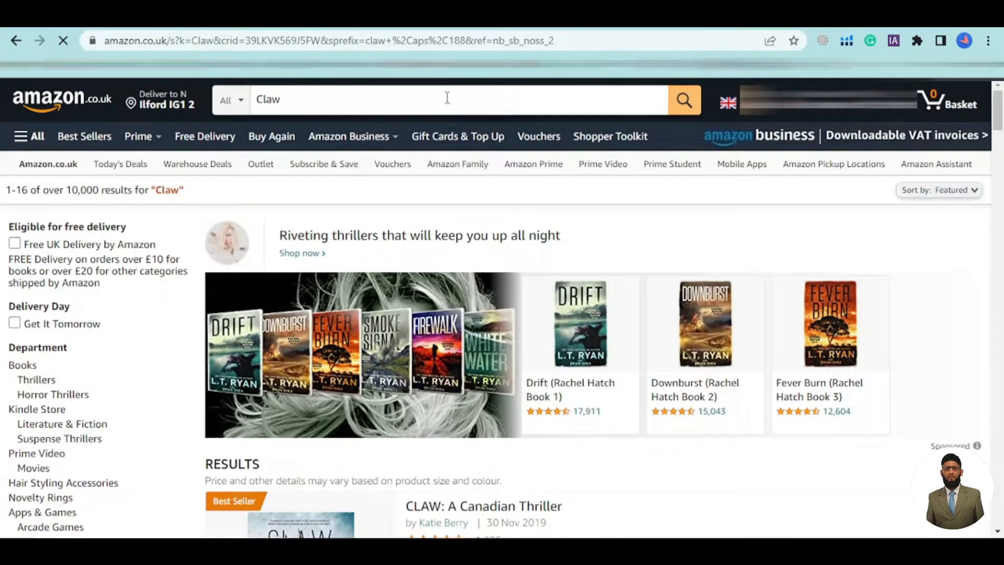
{"action": "left_click", "coordinate": [447, 98]}
{"action": "key", "text": "ctrl+a"}
{"action": "key", "text": "ctrl+v"}
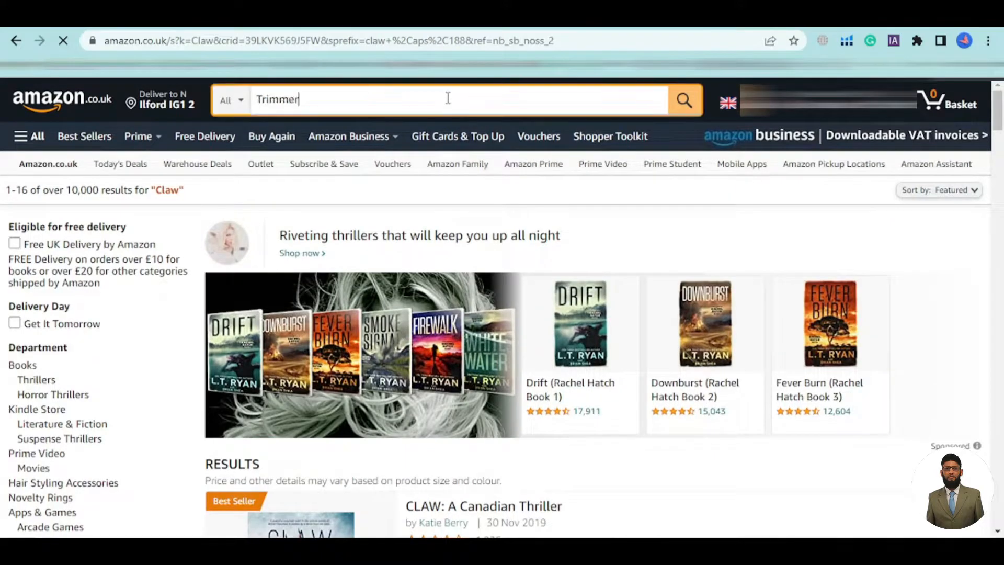
{"action": "key", "text": "Return"}
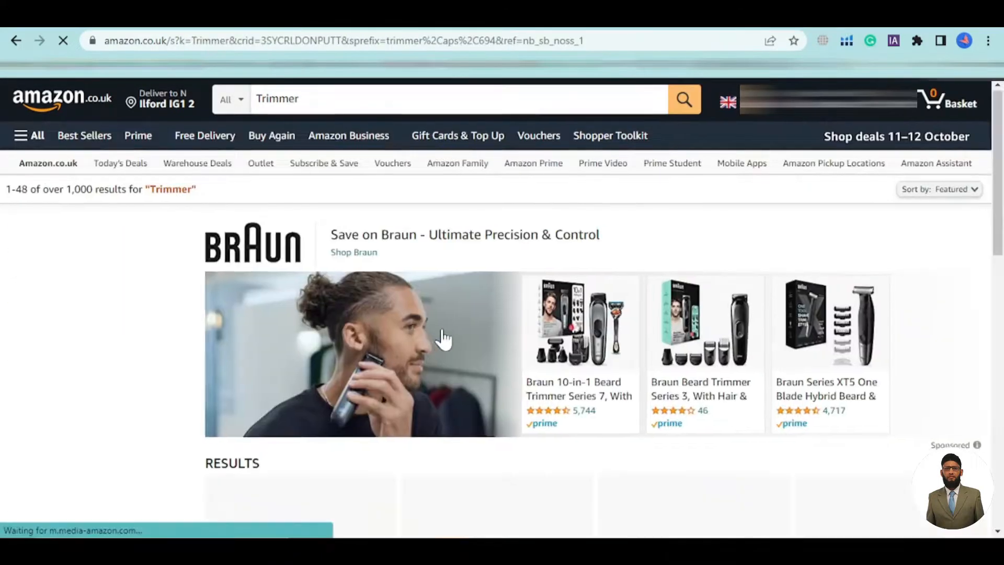
{"action": "scroll", "coordinate": [443, 342], "scroll_direction": "down", "scroll_amount": 6}
{"action": "scroll", "coordinate": [446, 338], "scroll_direction": "down", "scroll_amount": 10}
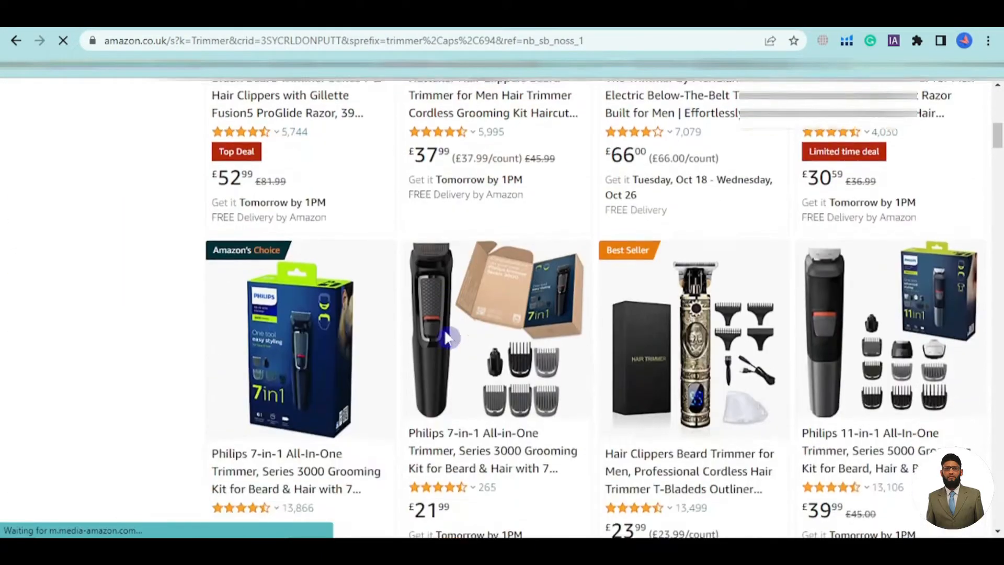
{"action": "scroll", "coordinate": [409, 344], "scroll_direction": "down", "scroll_amount": 10}
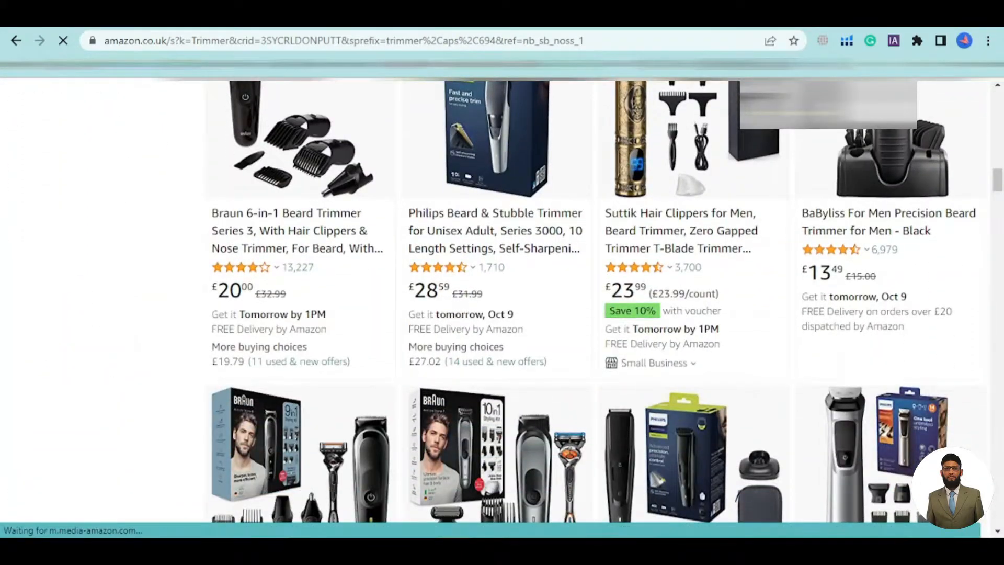
{"action": "left_click", "coordinate": [452, 16]}
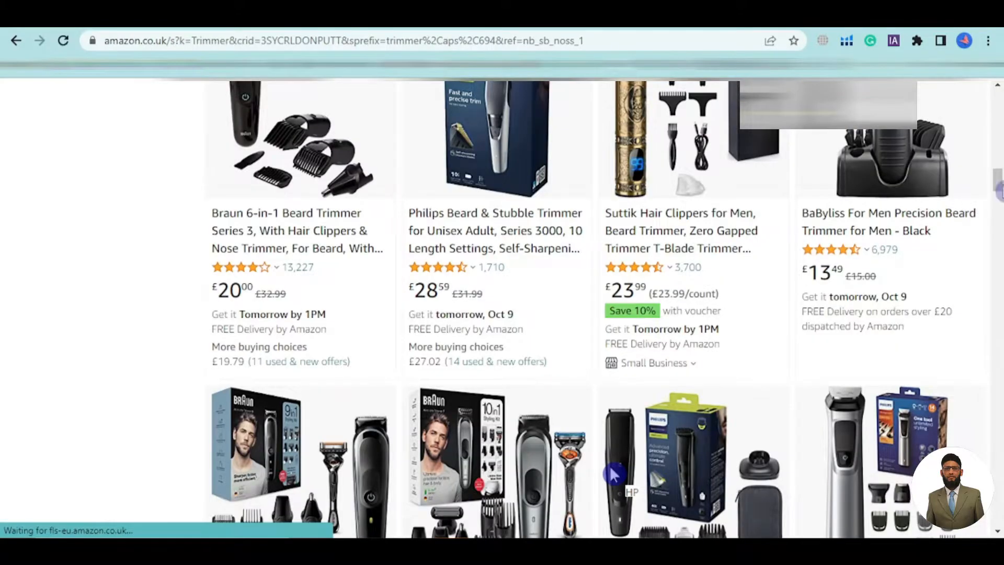
Replace the Trimmer search on Amazon.co.uk with Claw Trimmer and look through the first rows of results.
{"action": "left_click_drag", "start_coordinate": [1002, 190], "coordinate": [1001, 125]}
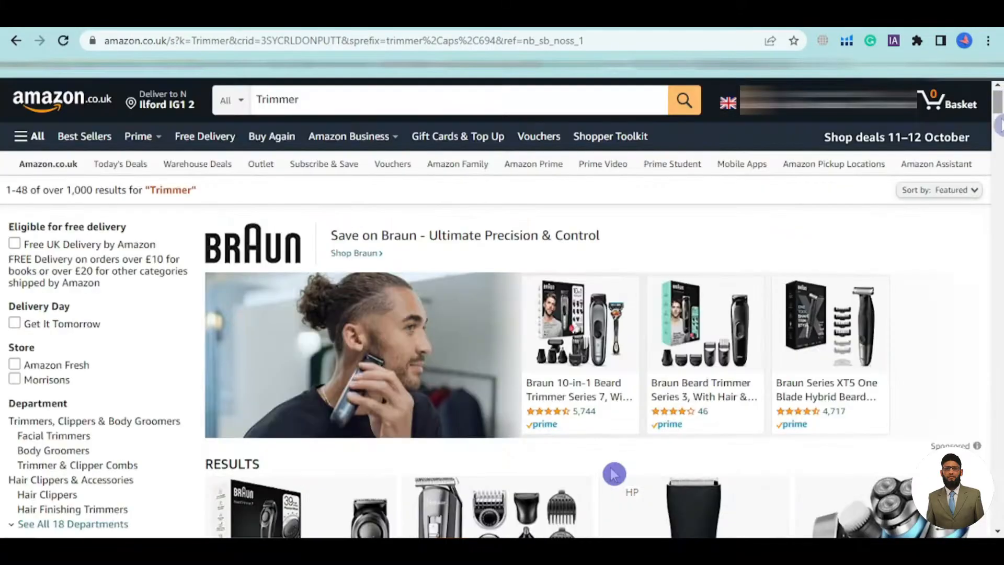
{"action": "triple_click", "coordinate": [582, 101]}
{"action": "type", "text": "Claw Trimmer"}
{"action": "key", "text": "Return"}
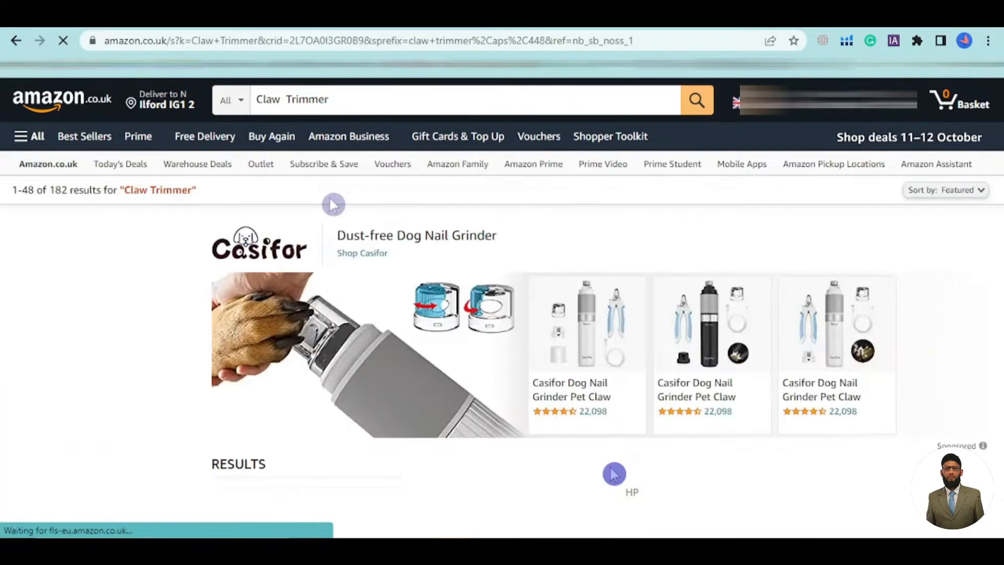
{"action": "scroll", "coordinate": [333, 221], "scroll_direction": "down", "scroll_amount": 10}
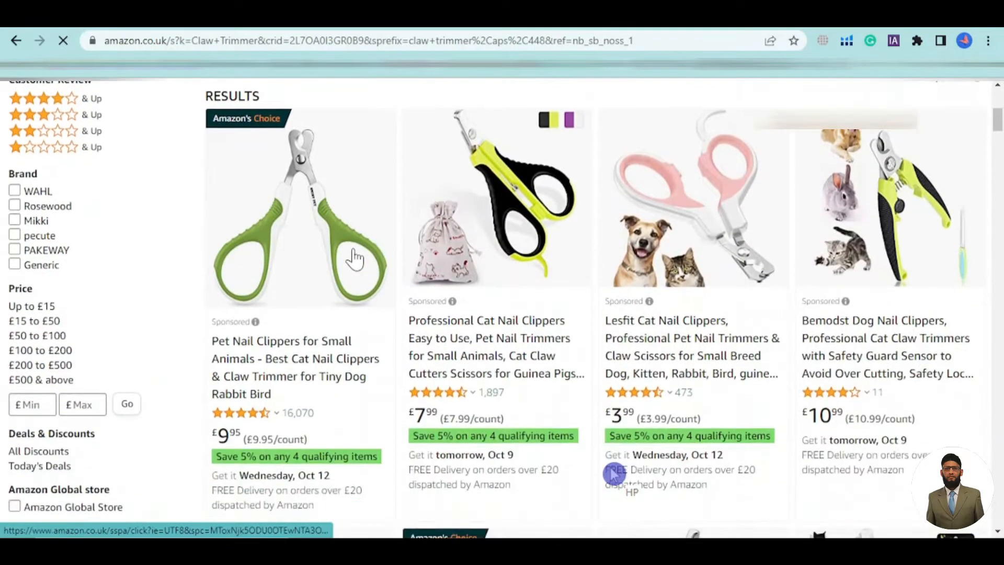
{"action": "scroll", "coordinate": [178, 316], "scroll_direction": "down", "scroll_amount": 7}
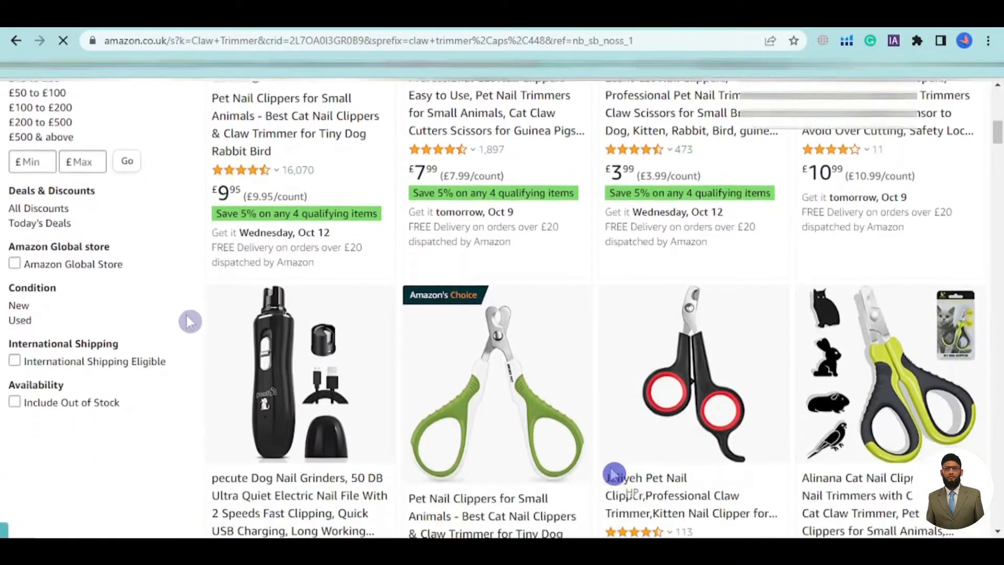
{"action": "scroll", "coordinate": [198, 323], "scroll_direction": "down", "scroll_amount": 5}
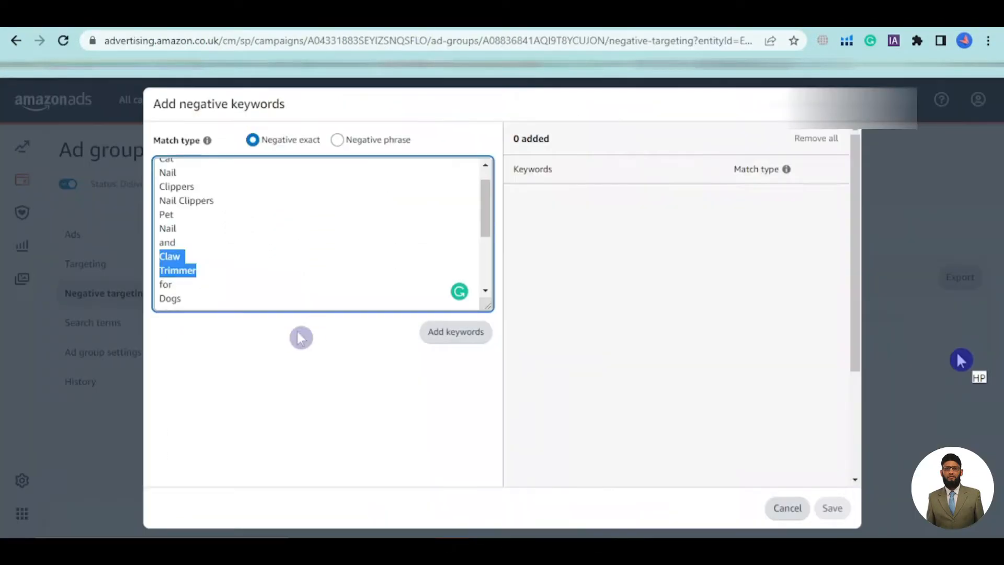
Deselect the Claw and Trimmer lines in the keyword list and examine more Claw Trimmer results far down the Amazon.co.uk page.
{"action": "left_click", "coordinate": [227, 273]}
{"action": "scroll", "coordinate": [224, 270], "scroll_direction": "down", "scroll_amount": 1}
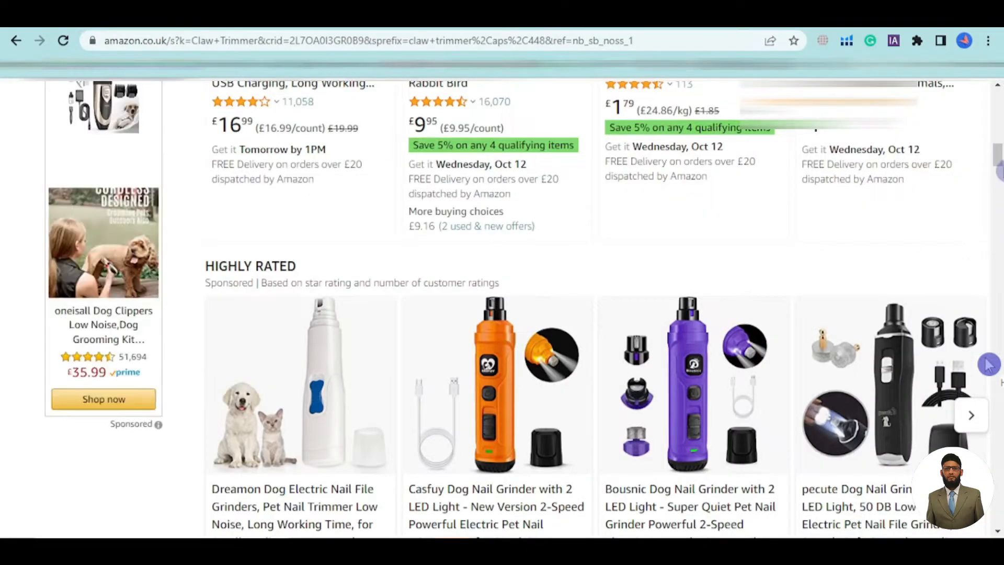
{"action": "left_click_drag", "start_coordinate": [998, 172], "coordinate": [999, 148]}
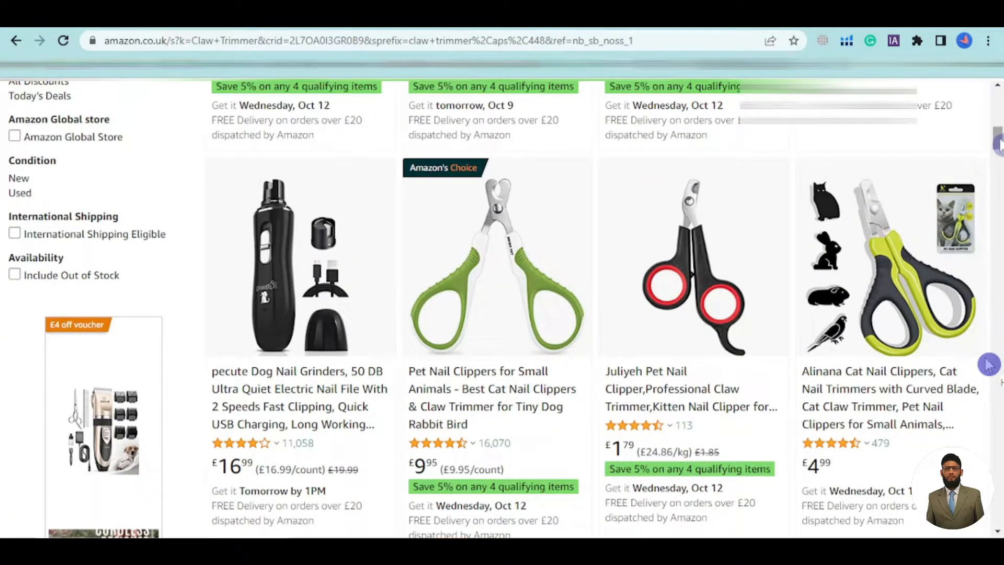
{"action": "left_click_drag", "start_coordinate": [998, 144], "coordinate": [999, 190]}
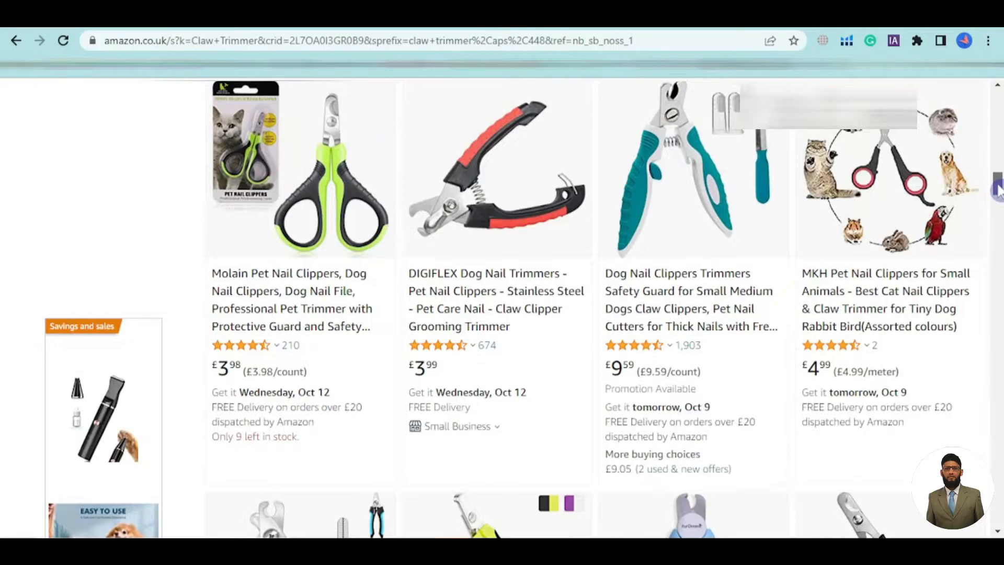
{"action": "left_click_drag", "start_coordinate": [997, 189], "coordinate": [998, 234]}
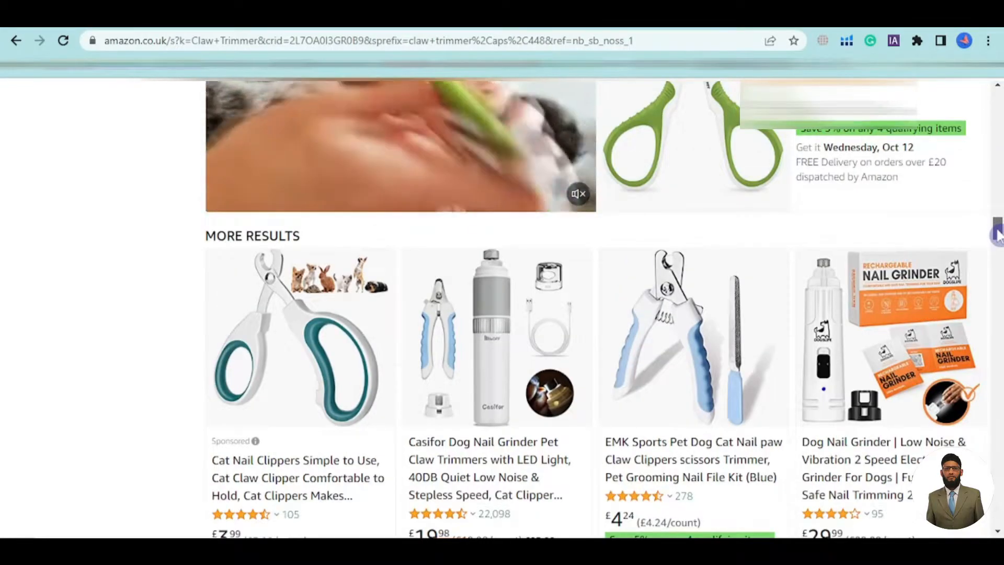
{"action": "left_click_drag", "start_coordinate": [998, 234], "coordinate": [998, 257]}
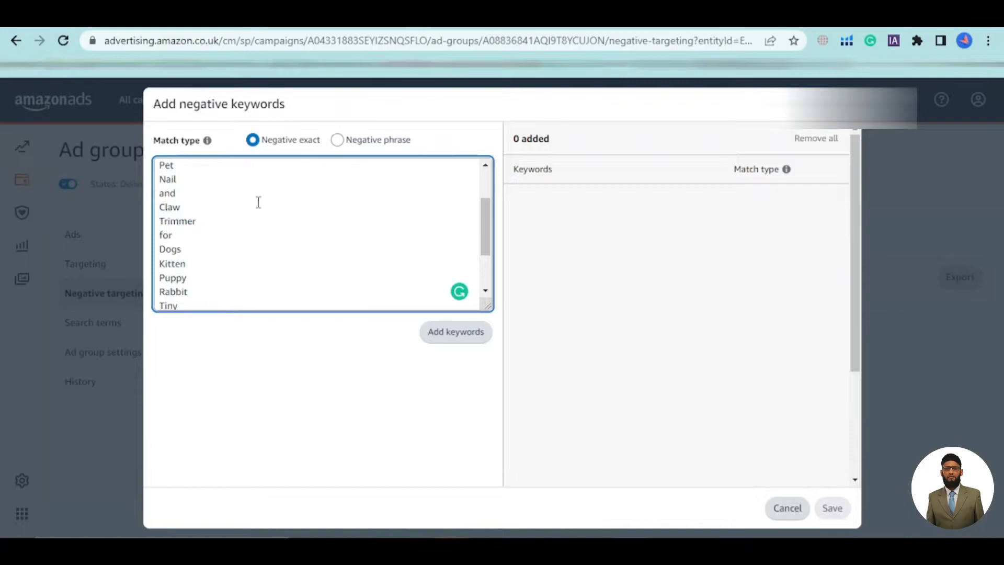
Find Pet Grooming in the keyword list, search Amazon.co.uk for it and check the results for relevance to nail clippers.
{"action": "scroll", "coordinate": [216, 227], "scroll_direction": "down", "scroll_amount": 1}
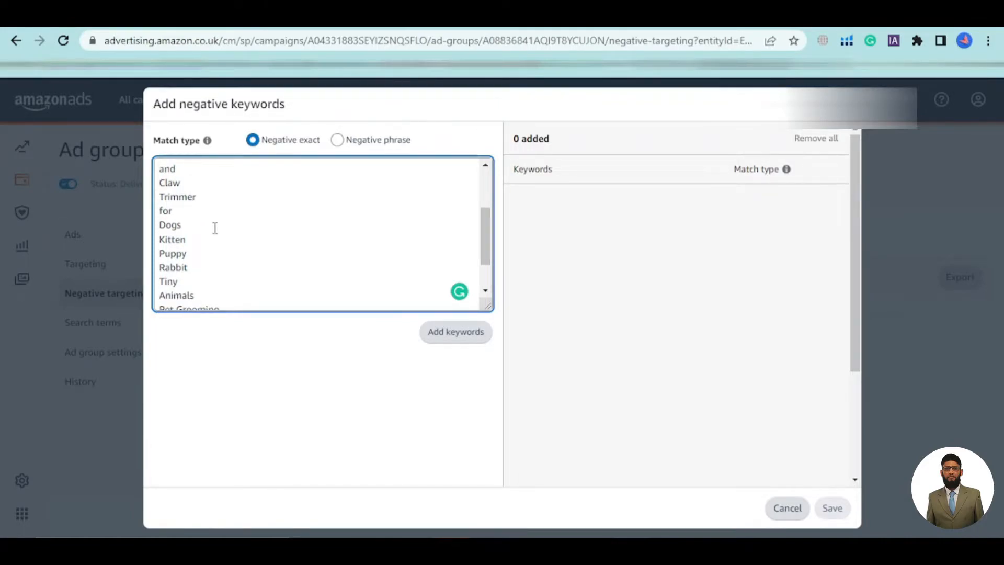
{"action": "scroll", "coordinate": [224, 224], "scroll_direction": "down", "scroll_amount": 2}
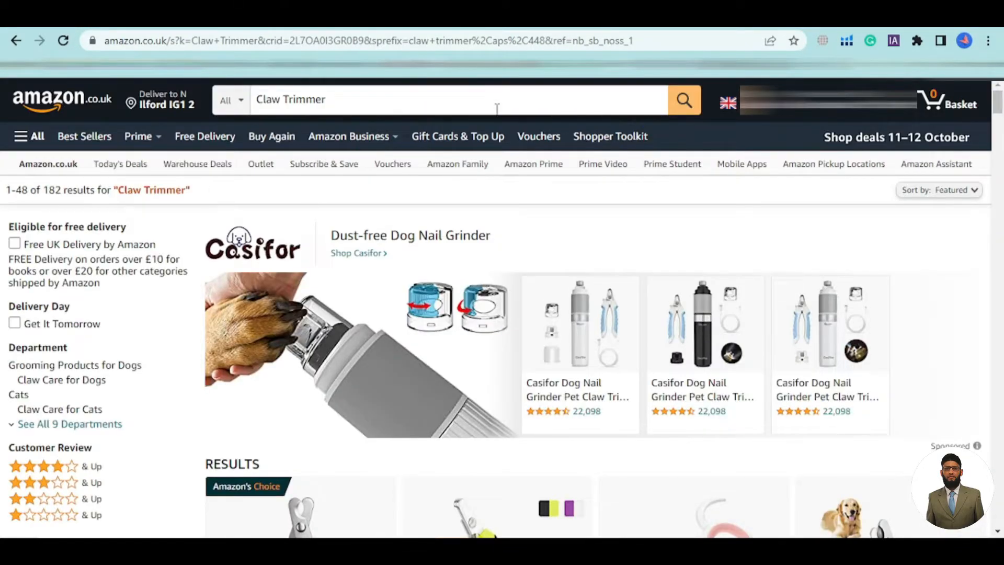
{"action": "triple_click", "coordinate": [495, 105]}
{"action": "type", "text": "Pet Grooming"}
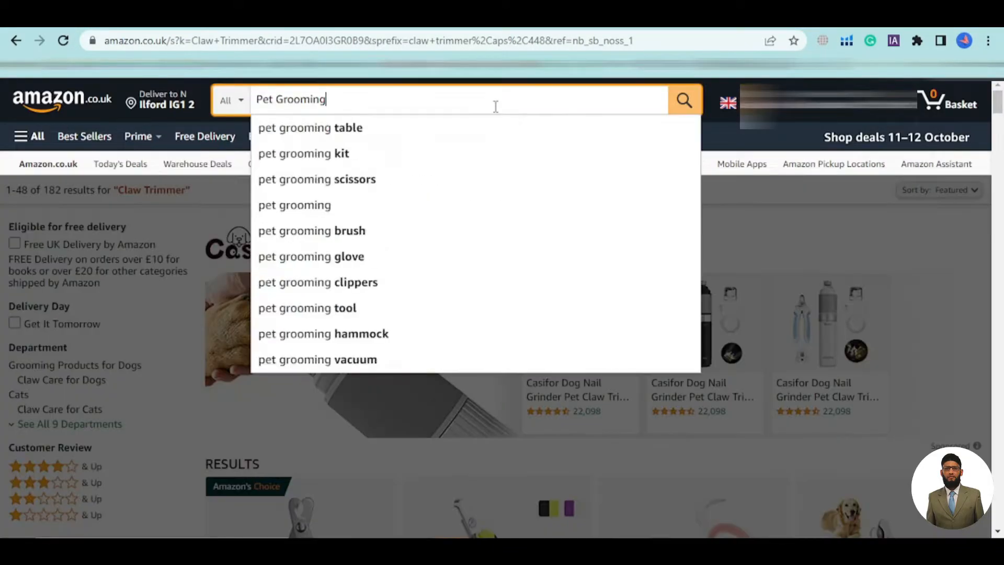
{"action": "key", "text": "Return"}
{"action": "scroll", "coordinate": [451, 264], "scroll_direction": "down", "scroll_amount": 5}
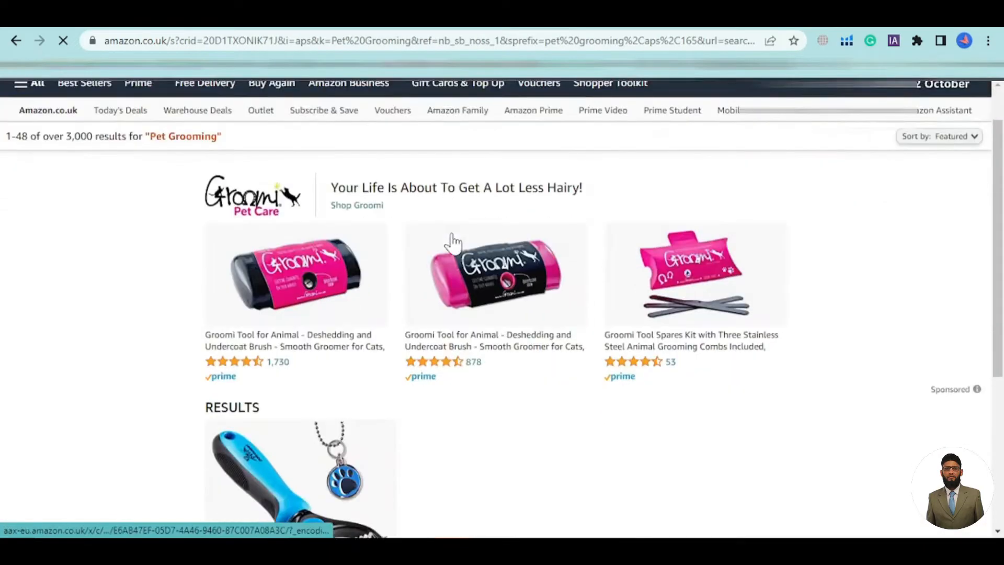
{"action": "scroll", "coordinate": [451, 264], "scroll_direction": "down", "scroll_amount": 8}
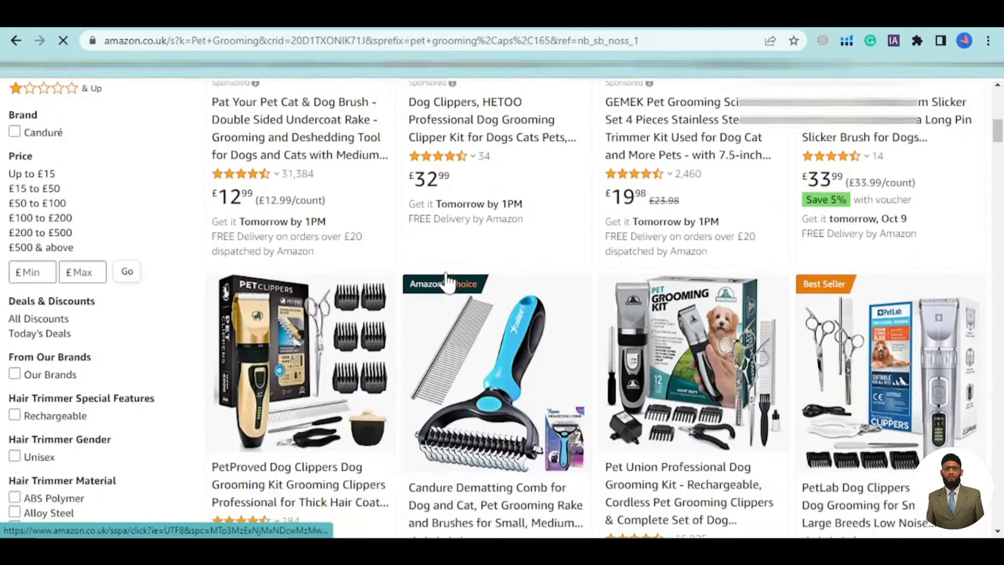
{"action": "scroll", "coordinate": [447, 281], "scroll_direction": "down", "scroll_amount": 15}
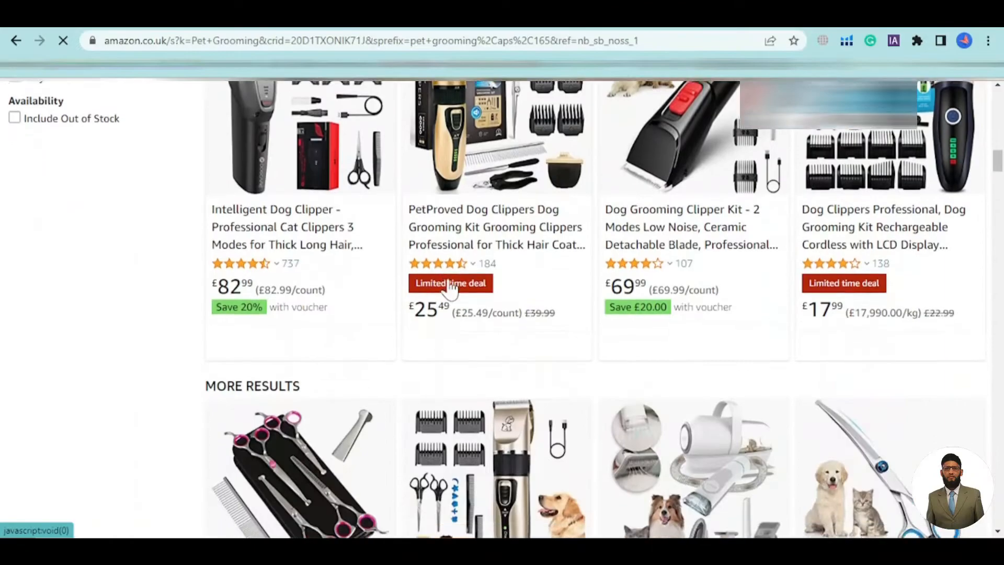
{"action": "scroll", "coordinate": [450, 287], "scroll_direction": "down", "scroll_amount": 12}
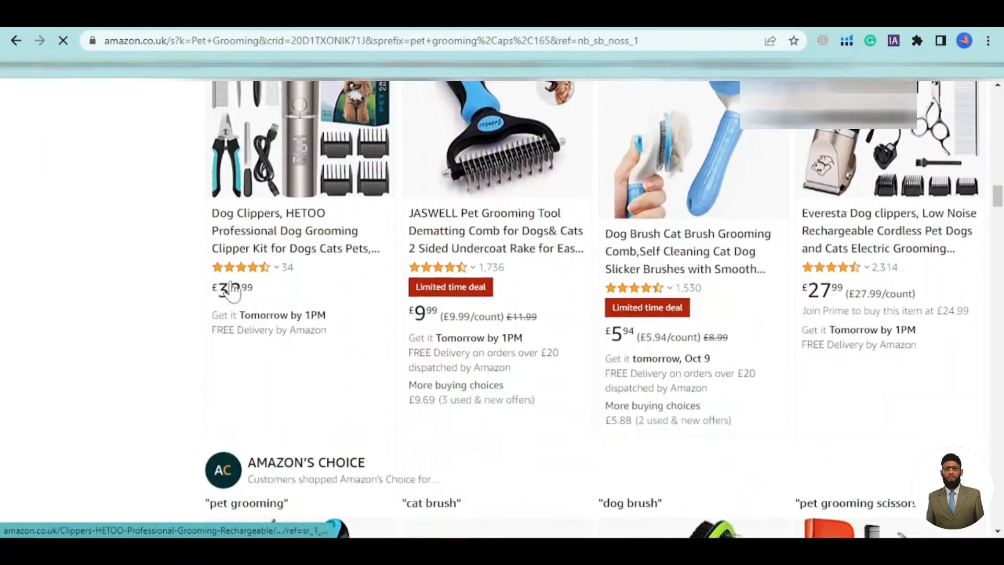
{"action": "scroll", "coordinate": [94, 283], "scroll_direction": "down", "scroll_amount": 7}
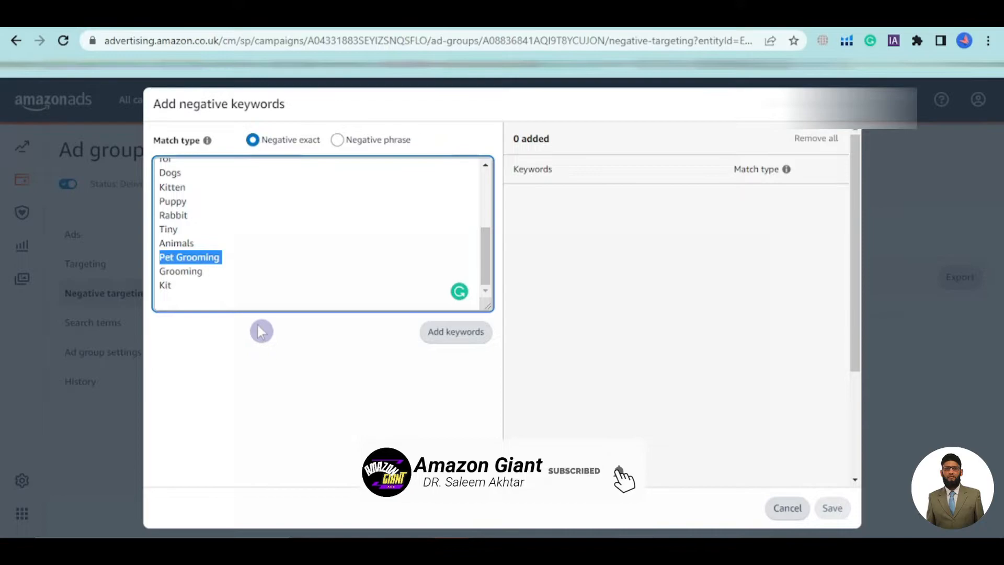
Deselect Pet Grooming and review the whole negative exact keyword list from BeautyHunt to Kit.
{"action": "left_click", "coordinate": [225, 273]}
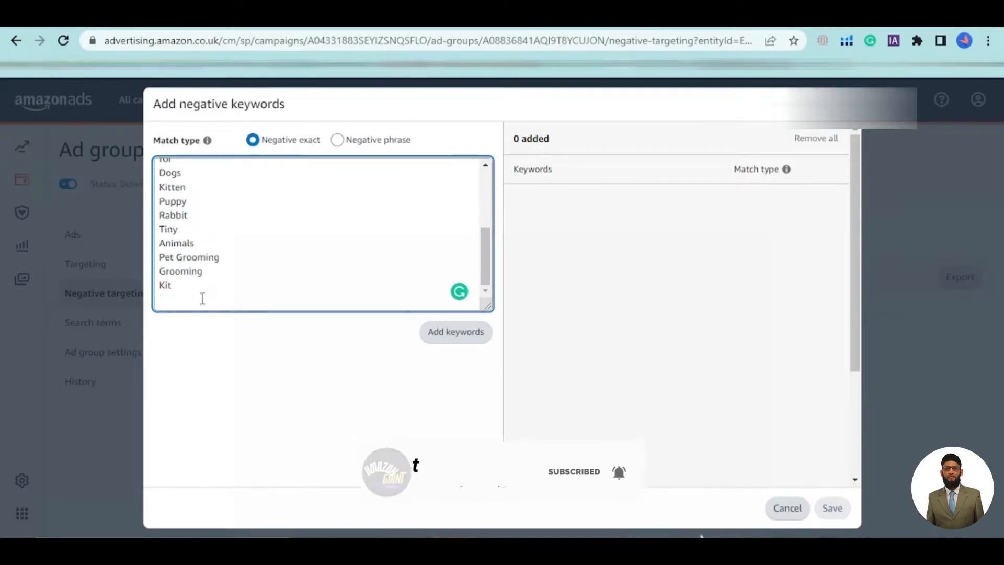
{"action": "scroll", "coordinate": [209, 277], "scroll_direction": "up", "scroll_amount": 3}
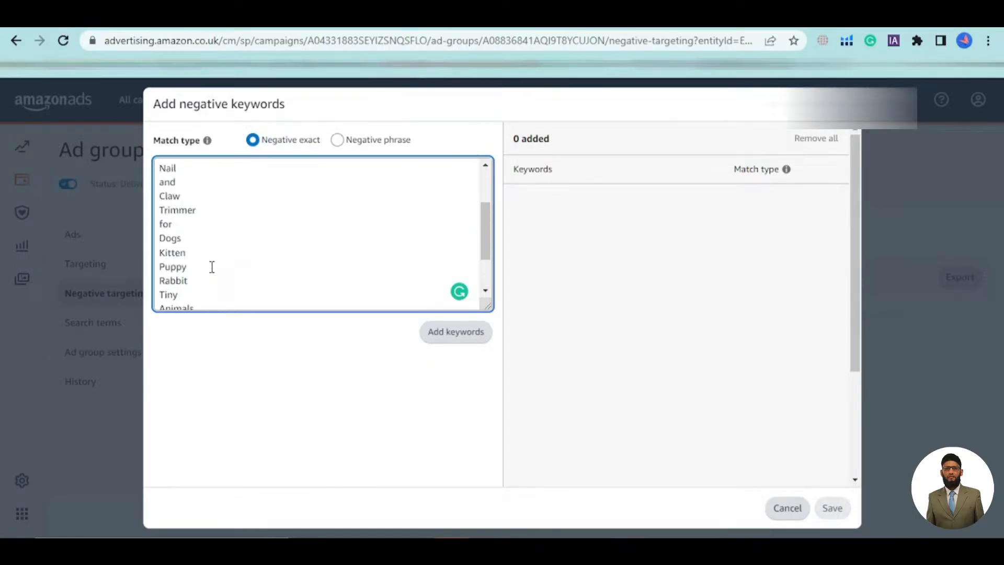
{"action": "scroll", "coordinate": [212, 267], "scroll_direction": "up", "scroll_amount": 1}
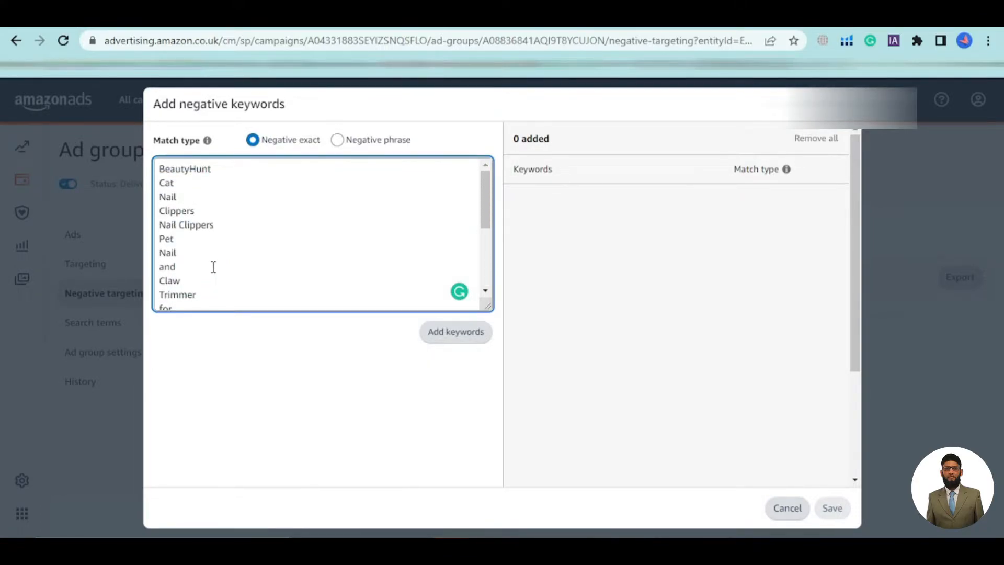
{"action": "scroll", "coordinate": [184, 218], "scroll_direction": "down", "scroll_amount": 4}
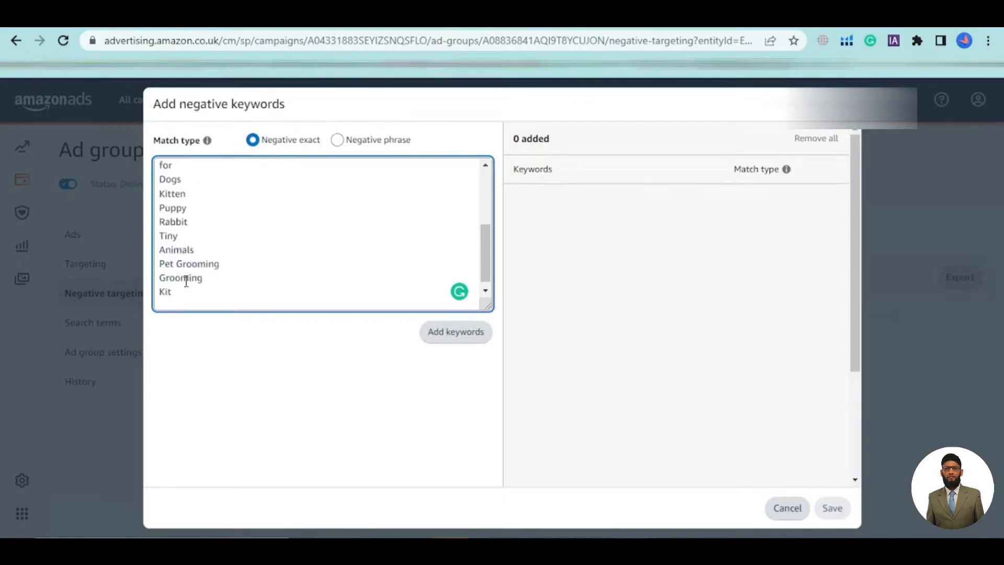
{"action": "scroll", "coordinate": [177, 272], "scroll_direction": "up", "scroll_amount": 5}
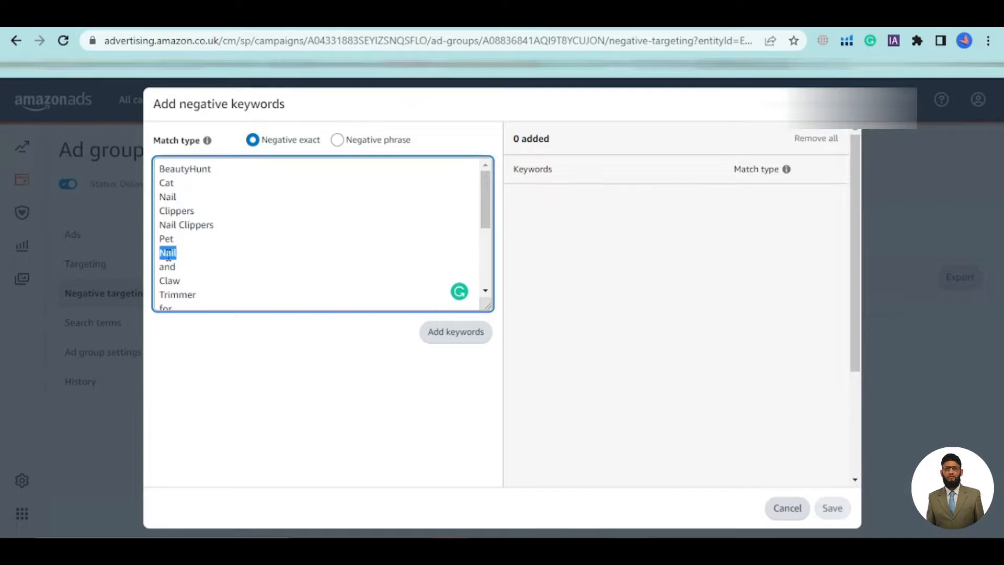
Search Amazon.co.uk for Nail kit and look through the results for relevance to pet nail clippers.
{"action": "key", "text": "ctrl+Tab"}
{"action": "scroll", "coordinate": [502, 308], "scroll_direction": "up", "scroll_amount": 1}
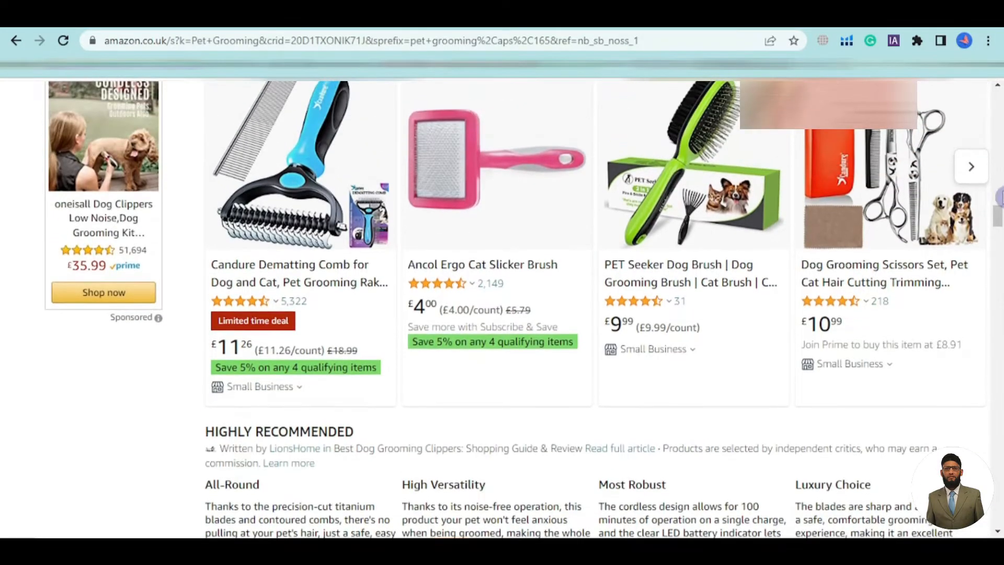
{"action": "left_click_drag", "start_coordinate": [997, 212], "coordinate": [985, 85]}
{"action": "left_click", "coordinate": [464, 97]}
{"action": "type", "text": "Nail kit"}
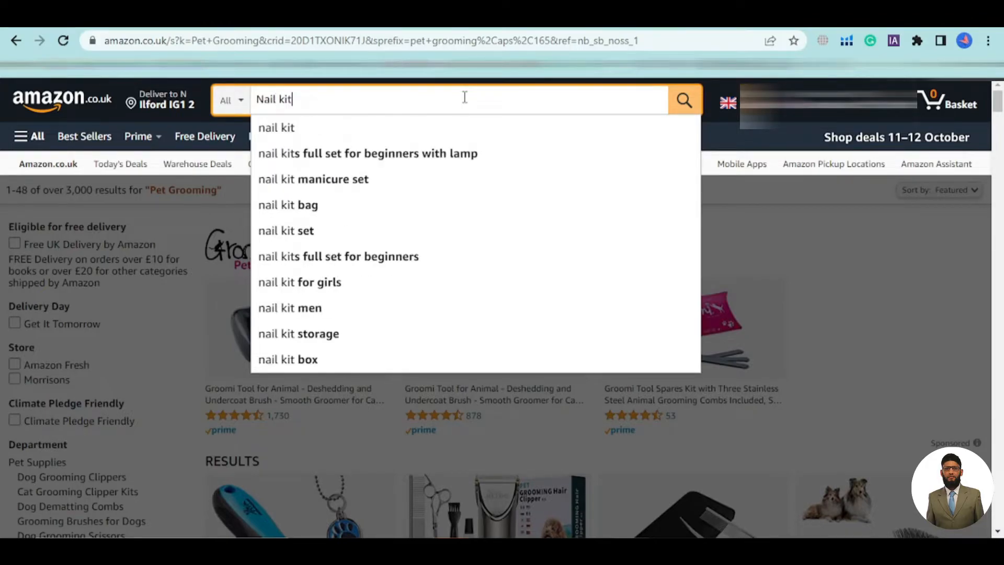
{"action": "key", "text": "Return"}
{"action": "scroll", "coordinate": [466, 99], "scroll_direction": "down", "scroll_amount": 7}
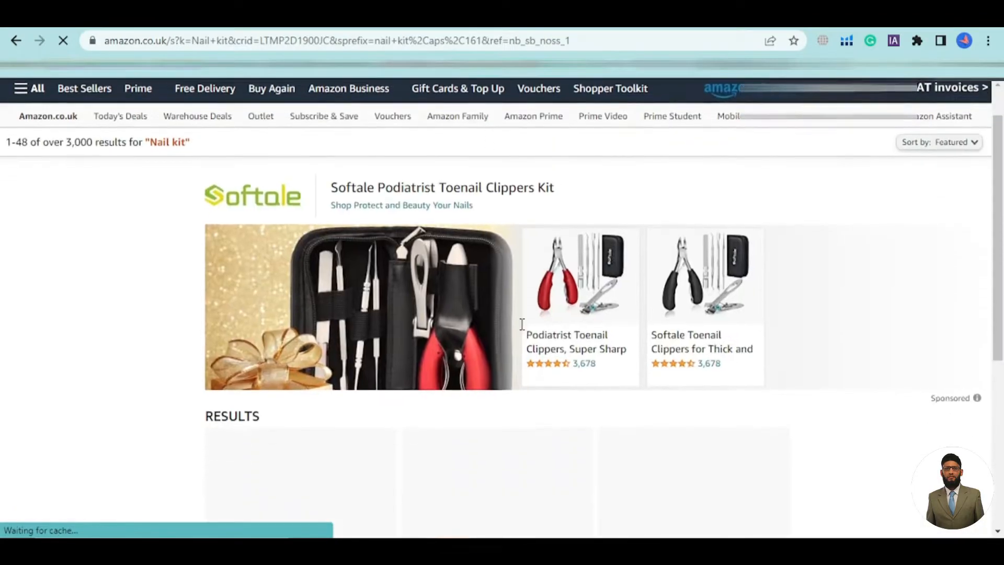
{"action": "scroll", "coordinate": [481, 324], "scroll_direction": "down", "scroll_amount": 10}
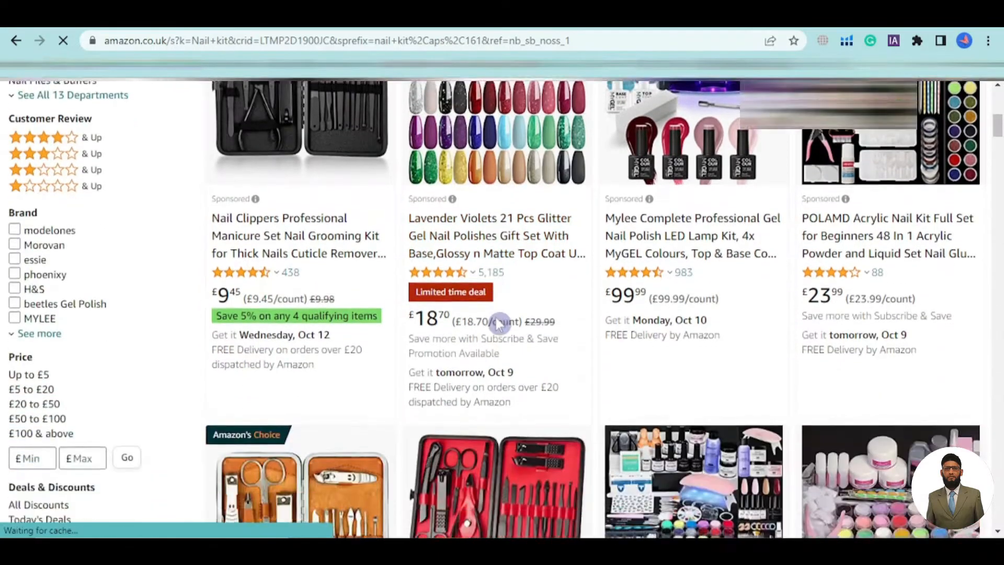
{"action": "scroll", "coordinate": [460, 319], "scroll_direction": "down", "scroll_amount": 2}
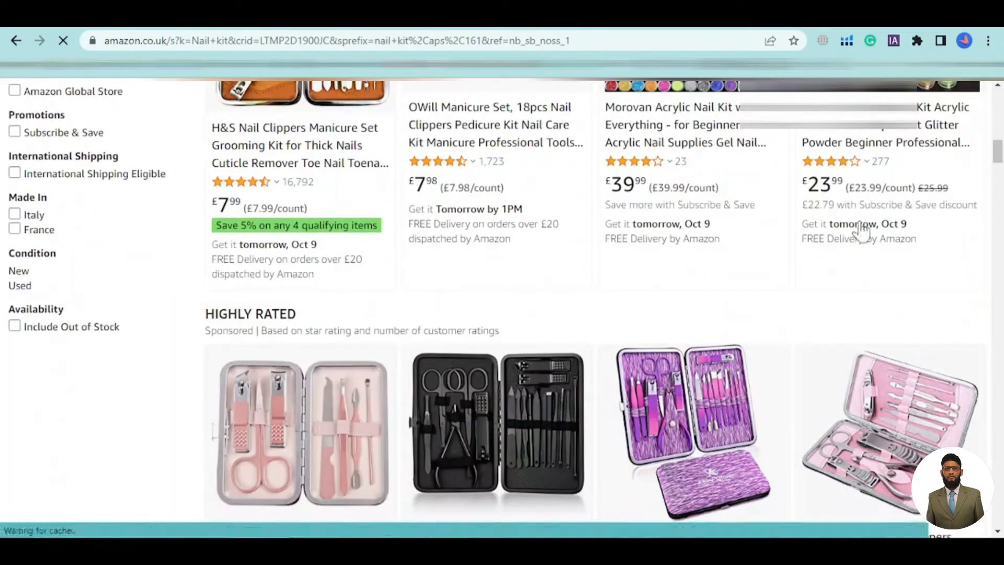
{"action": "left_click_drag", "start_coordinate": [998, 173], "coordinate": [997, 97]}
{"action": "triple_click", "coordinate": [397, 94]}
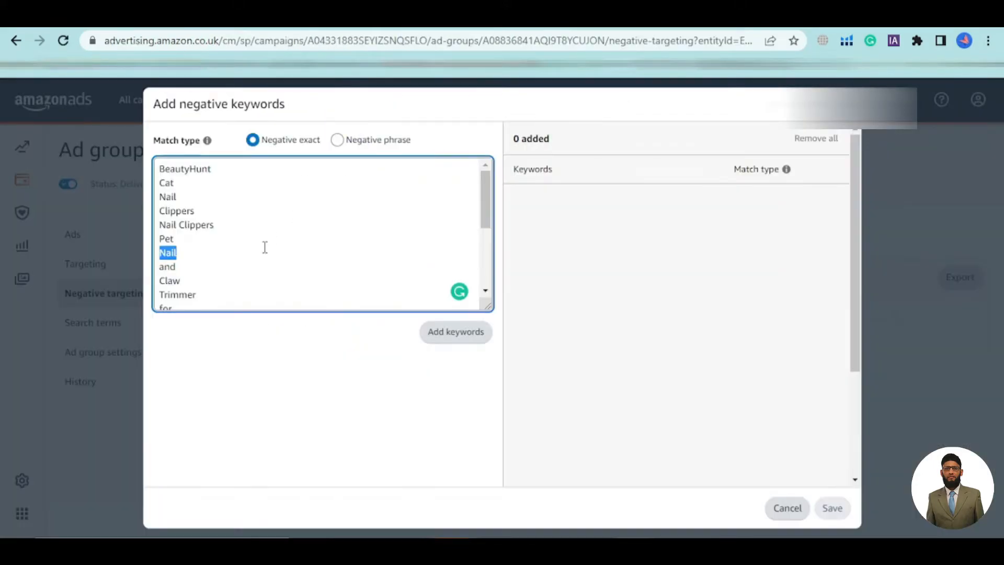
Append Nail kit as a new line after Kit at the end of the keyword list.
{"action": "scroll", "coordinate": [215, 265], "scroll_direction": "down", "scroll_amount": 3}
{"action": "scroll", "coordinate": [227, 283], "scroll_direction": "up", "scroll_amount": 1}
{"action": "scroll", "coordinate": [225, 294], "scroll_direction": "up", "scroll_amount": 1}
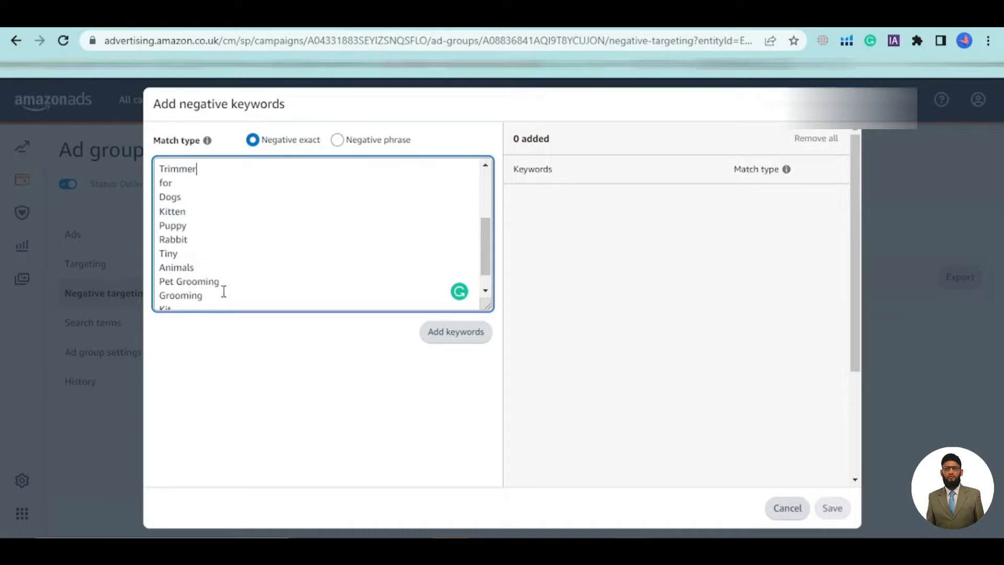
{"action": "scroll", "coordinate": [223, 300], "scroll_direction": "down", "scroll_amount": 1}
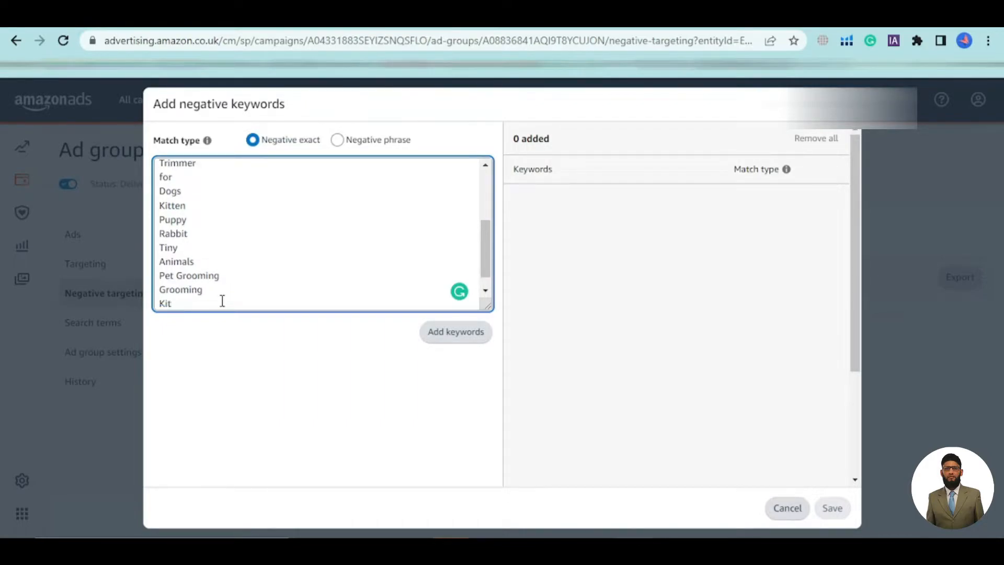
{"action": "key", "text": "Return"}
{"action": "type", "text": "Nail kit"}
{"action": "left_click", "coordinate": [298, 255]}
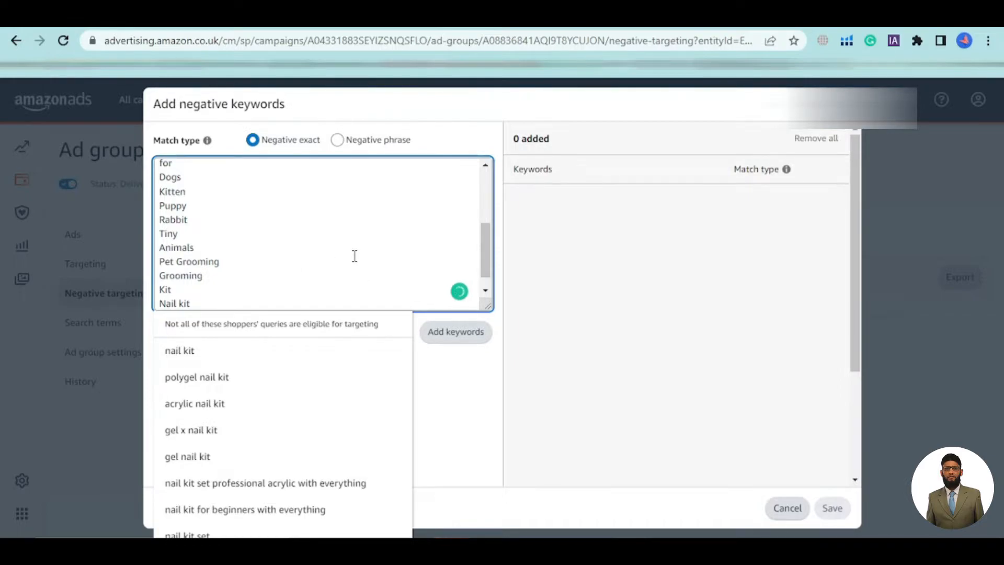
{"action": "scroll", "coordinate": [274, 250], "scroll_direction": "up", "scroll_amount": 1}
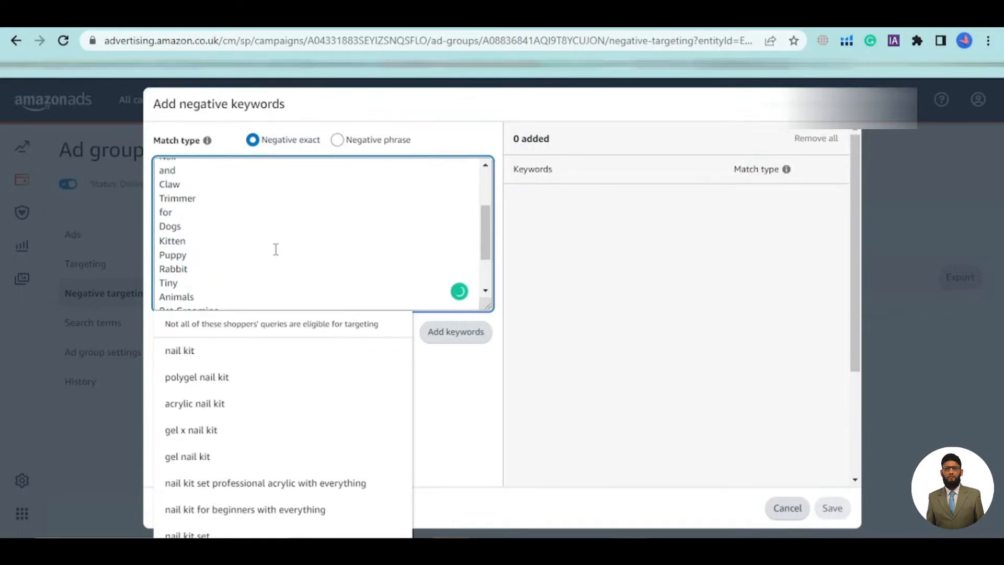
Add the entered keywords as negative exact and clear the leftover duplicate nail from the entry box.
{"action": "left_click", "coordinate": [445, 335]}
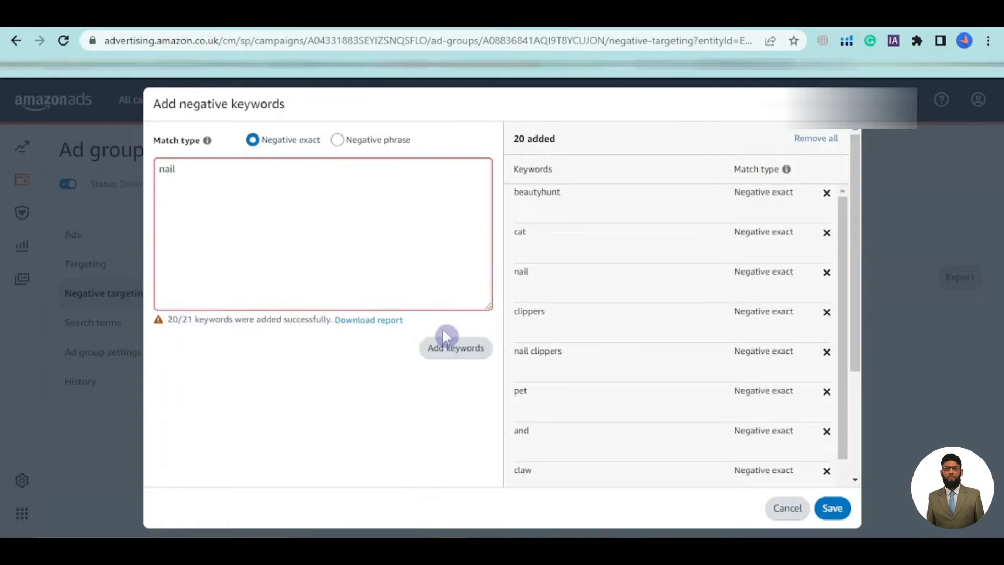
{"action": "left_click", "coordinate": [302, 239]}
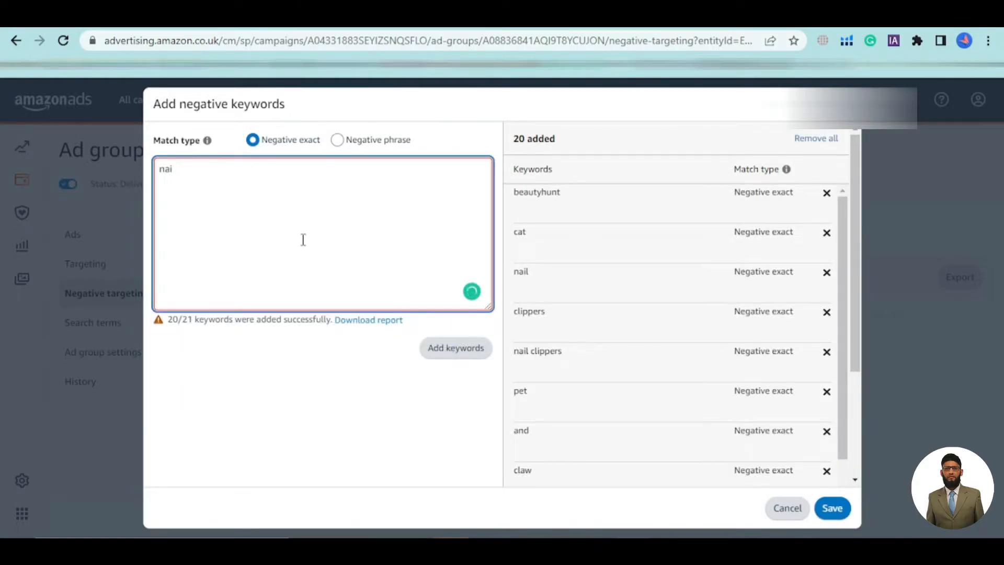
{"action": "key", "text": "BackSpace"}
{"action": "key", "text": "BackSpace"}
{"action": "key", "text": "BackSpace"}
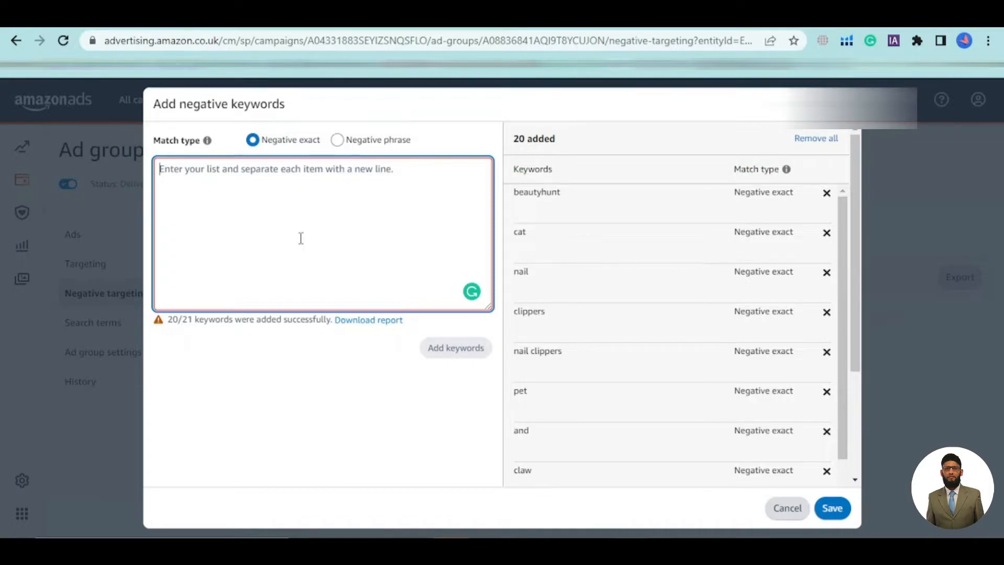
Review the added negative exact keywords down to nail kit and back up to beautyhunt.
{"action": "scroll", "coordinate": [509, 259], "scroll_direction": "down", "scroll_amount": 3}
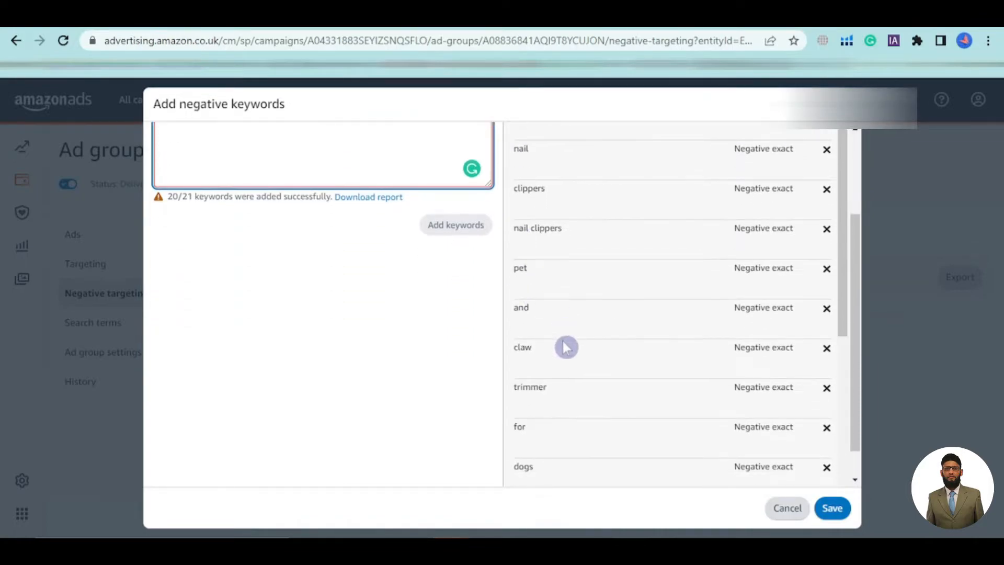
{"action": "scroll", "coordinate": [562, 454], "scroll_direction": "down", "scroll_amount": 8}
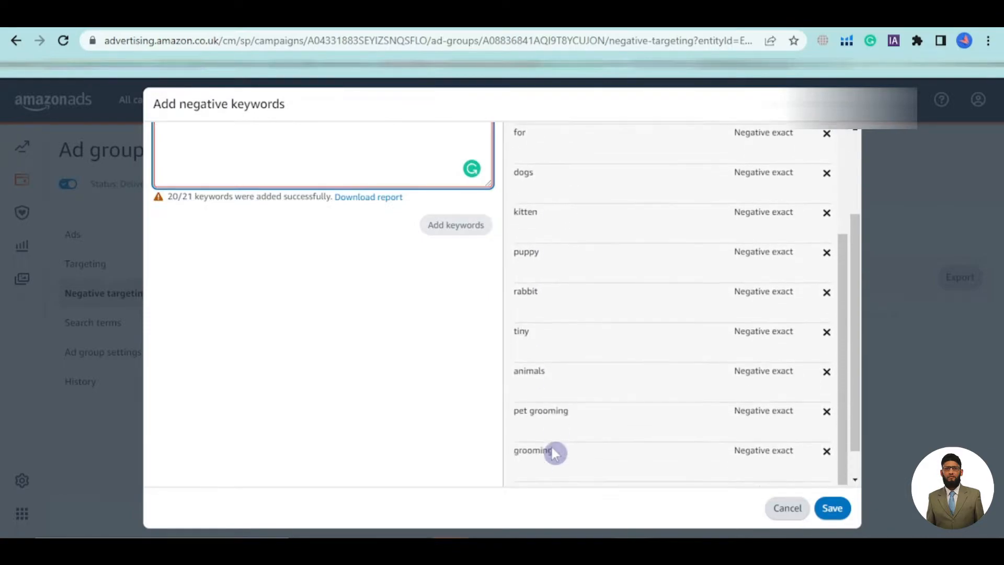
{"action": "scroll", "coordinate": [554, 449], "scroll_direction": "down", "scroll_amount": 3}
{"action": "left_click_drag", "start_coordinate": [551, 458], "coordinate": [508, 295]}
{"action": "scroll", "coordinate": [507, 295], "scroll_direction": "up", "scroll_amount": 7}
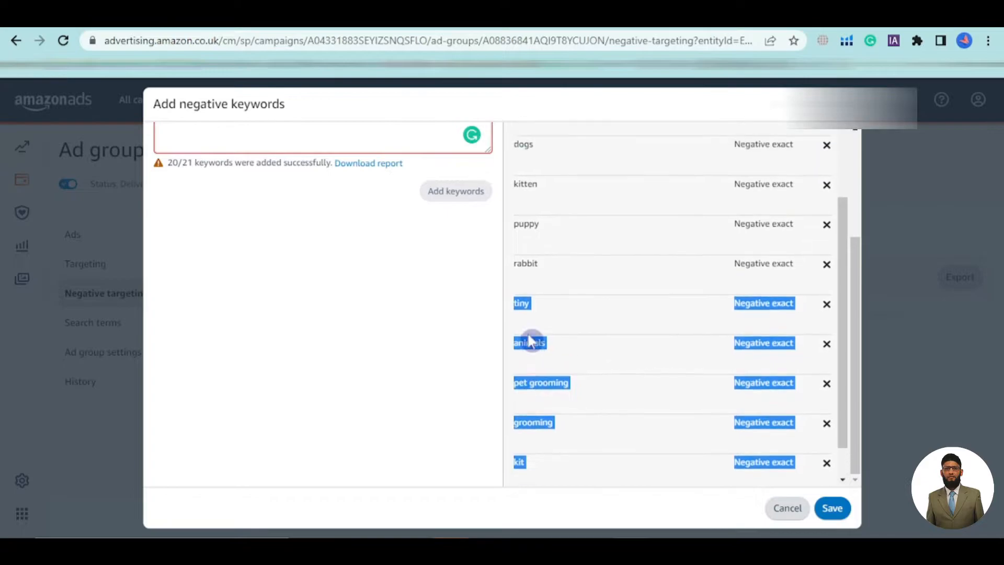
{"action": "scroll", "coordinate": [554, 281], "scroll_direction": "up", "scroll_amount": 3}
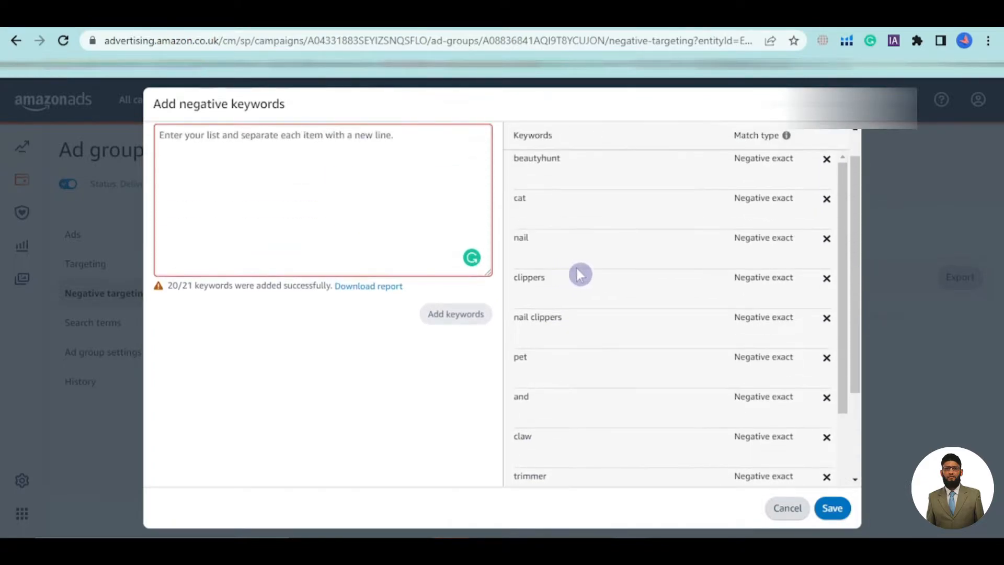
Copy the added keywords from claw to nail kit and paste them for entry with the Negative phrase match type.
{"action": "left_click_drag", "start_coordinate": [513, 192], "coordinate": [541, 192]}
{"action": "left_click_drag", "start_coordinate": [549, 230], "coordinate": [557, 504]}
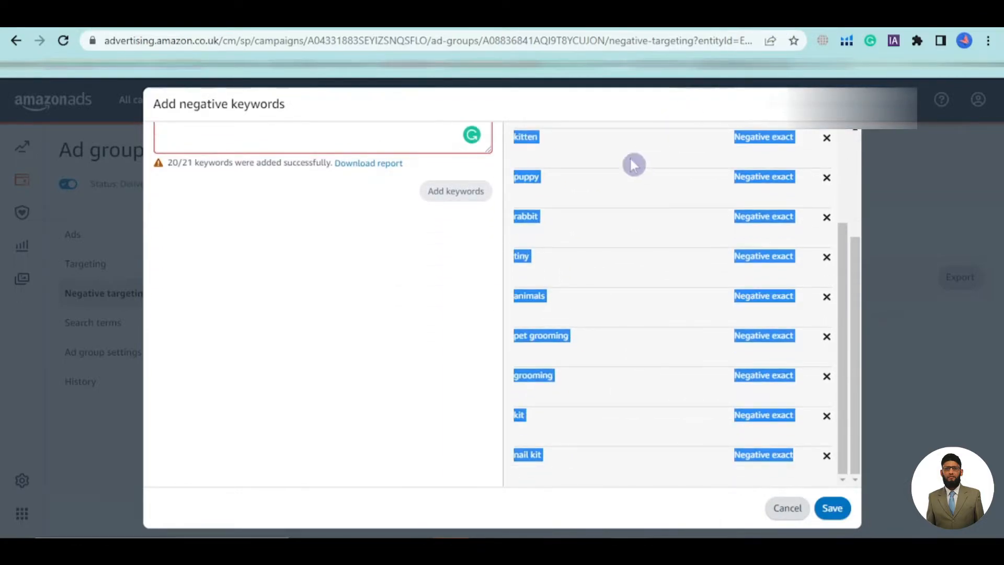
{"action": "scroll", "coordinate": [366, 209], "scroll_direction": "up", "scroll_amount": 5}
{"action": "left_click", "coordinate": [338, 139]}
{"action": "left_click", "coordinate": [336, 213]}
{"action": "key", "text": "ctrl+v"}
Remove the Negative exact text beneath claw and trimmer in the pasted keyword list.
{"action": "scroll", "coordinate": [282, 230], "scroll_direction": "up", "scroll_amount": 3}
{"action": "scroll", "coordinate": [282, 230], "scroll_direction": "up", "scroll_amount": 8}
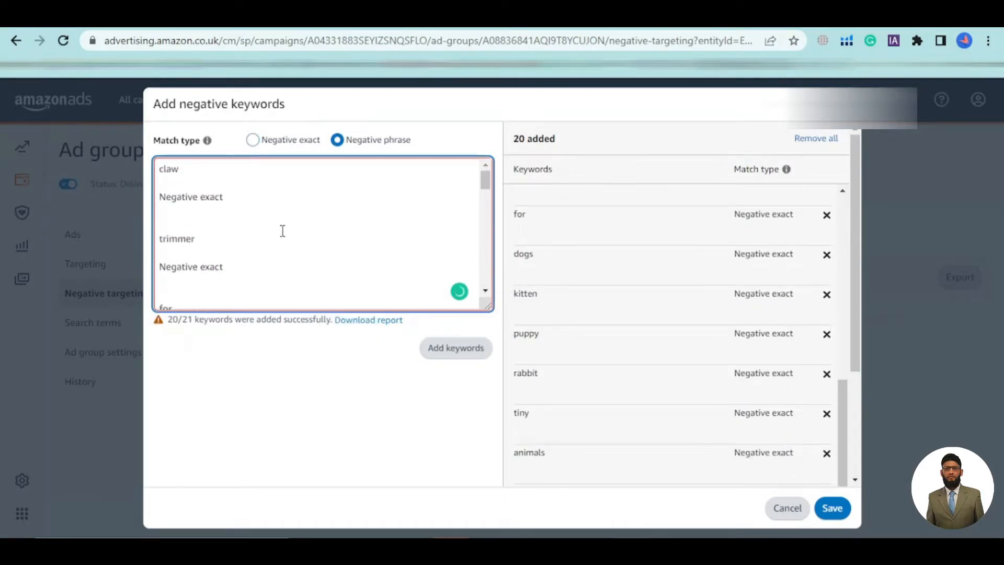
{"action": "triple_click", "coordinate": [184, 196]}
{"action": "key", "text": "BackSpace"}
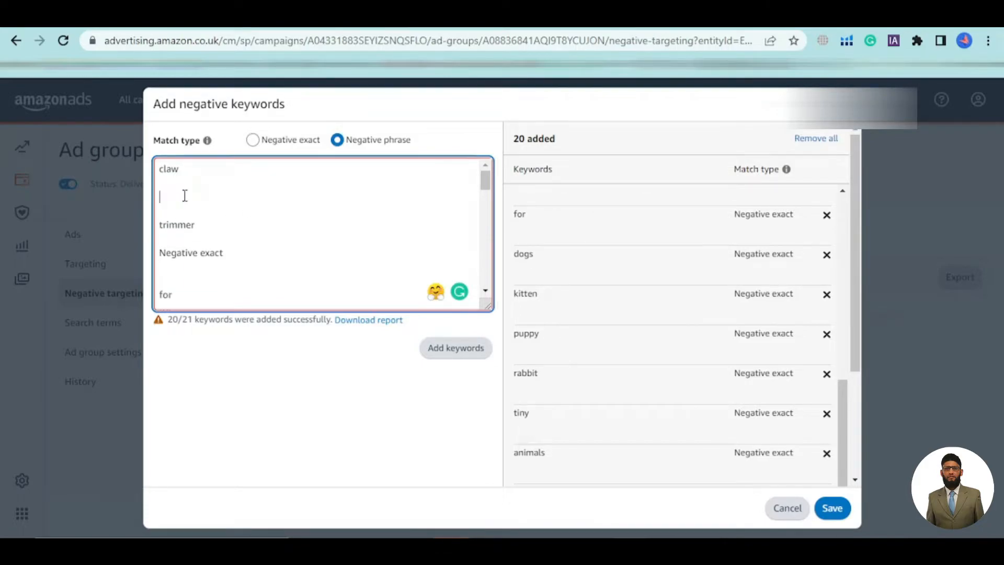
{"action": "double_click", "coordinate": [177, 254]}
{"action": "key", "text": "BackSpace"}
{"action": "scroll", "coordinate": [217, 252], "scroll_direction": "down", "scroll_amount": 1}
{"action": "key", "text": "End"}
{"action": "key", "text": "BackSpace"}
{"action": "key", "text": "BackSpace"}
{"action": "key", "text": "BackSpace"}
{"action": "key", "text": "BackSpace"}
{"action": "key", "text": "BackSpace"}
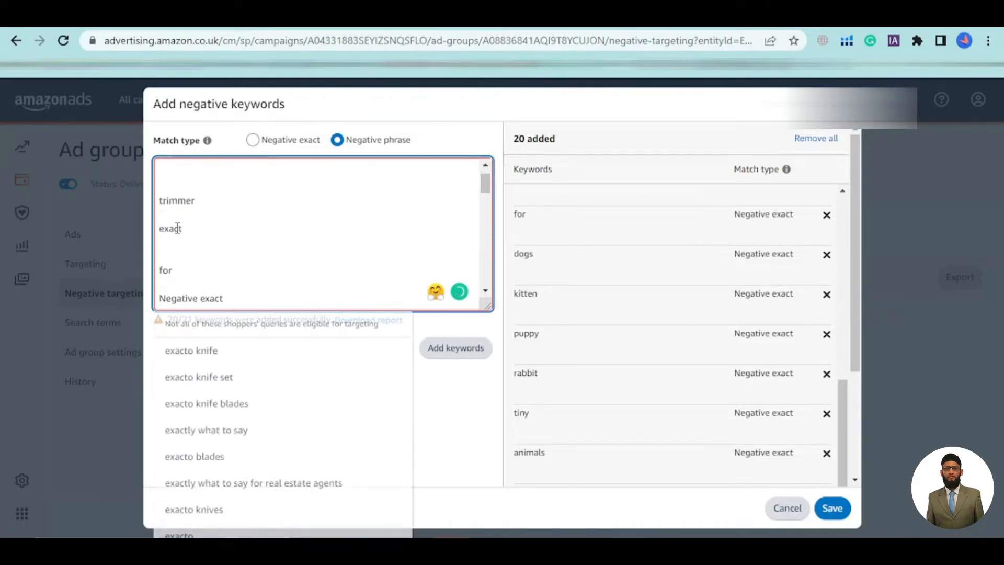
Remove the Negative exact text beneath for and dogs in the pasted keyword list.
{"action": "double_click", "coordinate": [207, 297]}
{"action": "triple_click", "coordinate": [203, 297]}
{"action": "key", "text": "BackSpace"}
{"action": "scroll", "coordinate": [260, 213], "scroll_direction": "down", "scroll_amount": 1}
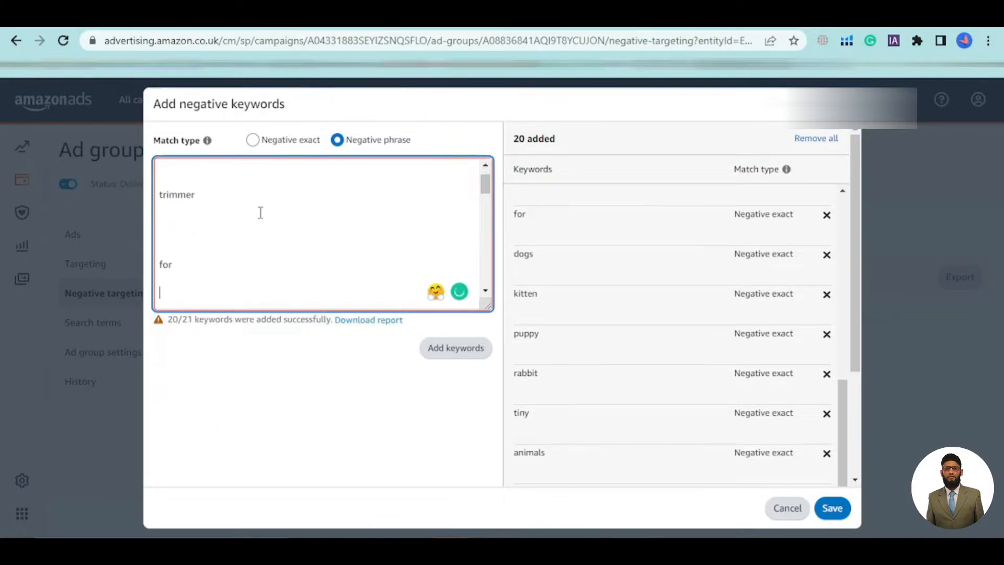
{"action": "double_click", "coordinate": [215, 278]}
{"action": "triple_click", "coordinate": [214, 278]}
{"action": "key", "text": "BackSpace"}
Remove the Negative exact text beneath kitten and puppy in the pasted keyword list.
{"action": "scroll", "coordinate": [235, 264], "scroll_direction": "down", "scroll_amount": 3}
{"action": "scroll", "coordinate": [207, 208], "scroll_direction": "up", "scroll_amount": 1}
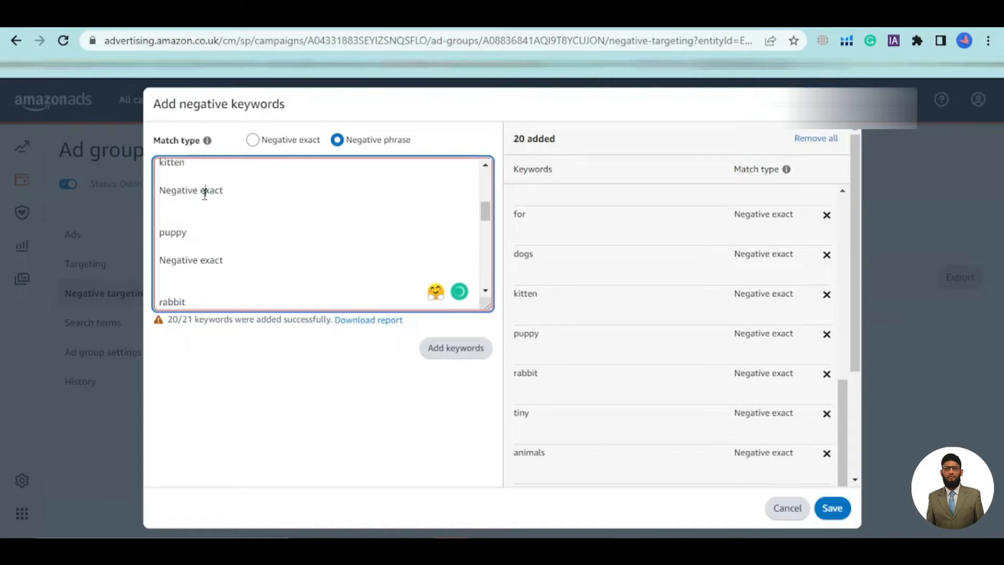
{"action": "triple_click", "coordinate": [205, 191]}
{"action": "key", "text": "BackSpace"}
{"action": "triple_click", "coordinate": [214, 245]}
{"action": "key", "text": "BackSpace"}
Remove the Negative exact text beneath rabbit and tiny in the pasted keyword list.
{"action": "scroll", "coordinate": [199, 260], "scroll_direction": "down", "scroll_amount": 1}
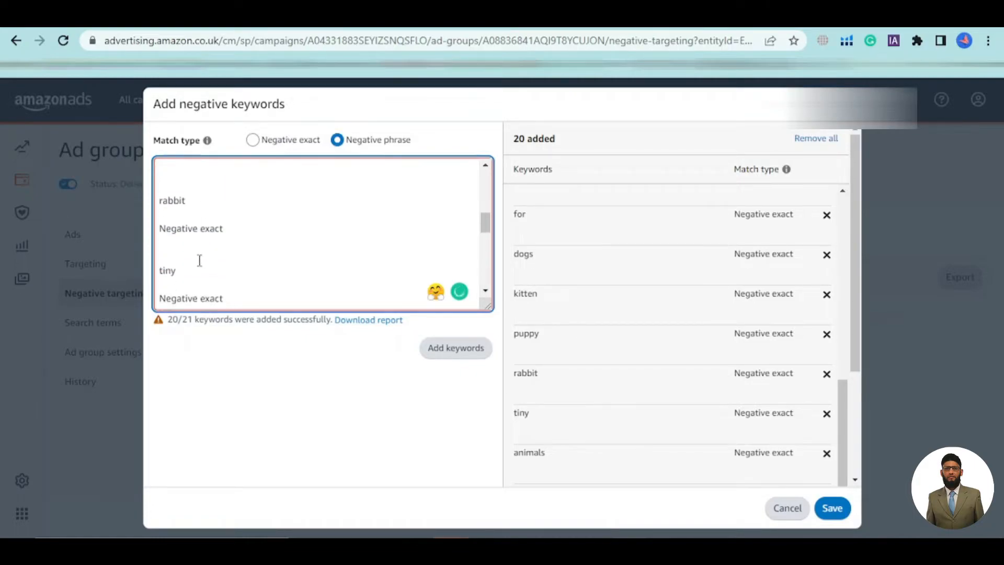
{"action": "triple_click", "coordinate": [200, 230]}
{"action": "key", "text": "BackSpace"}
{"action": "double_click", "coordinate": [202, 279]}
{"action": "key", "text": "BackSpace"}
{"action": "double_click", "coordinate": [179, 286]}
{"action": "key", "text": "BackSpace"}
Remove the Negative exact text beneath animals and pet grooming in the pasted keyword list.
{"action": "scroll", "coordinate": [188, 245], "scroll_direction": "down", "scroll_amount": 2}
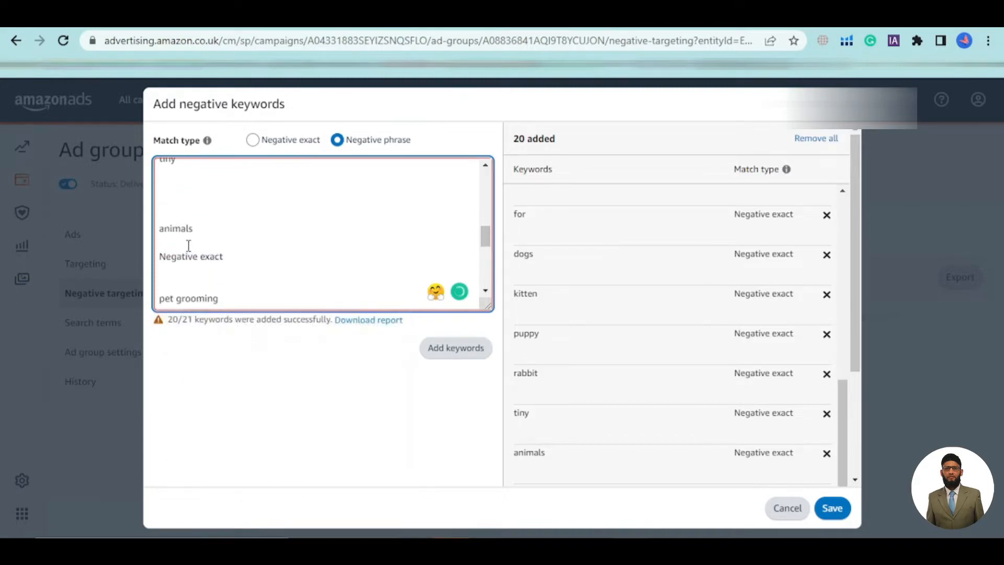
{"action": "triple_click", "coordinate": [187, 256]}
{"action": "key", "text": "BackSpace"}
{"action": "scroll", "coordinate": [187, 256], "scroll_direction": "down", "scroll_amount": 1}
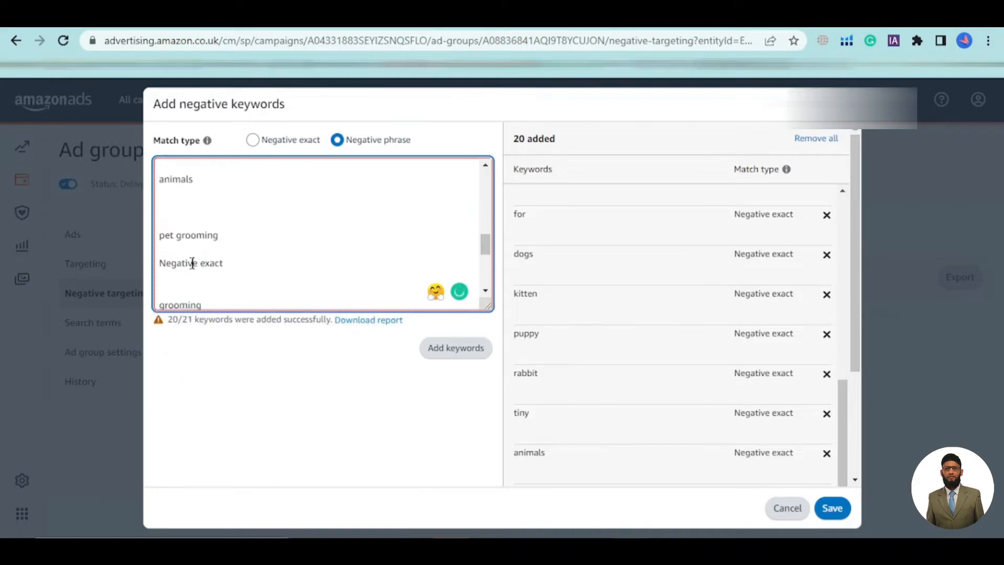
{"action": "triple_click", "coordinate": [192, 262]}
{"action": "key", "text": "BackSpace"}
Remove the remaining Negative exact text beneath grooming, kit and nail kit in the pasted keyword list.
{"action": "scroll", "coordinate": [197, 259], "scroll_direction": "down", "scroll_amount": 1}
{"action": "triple_click", "coordinate": [198, 247]}
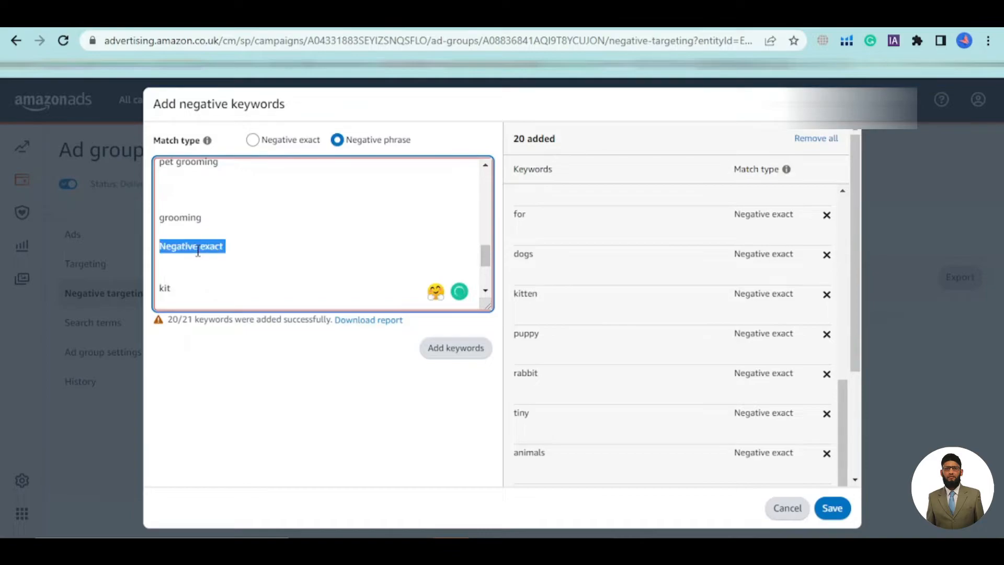
{"action": "key", "text": "BackSpace"}
{"action": "scroll", "coordinate": [190, 251], "scroll_direction": "down", "scroll_amount": 1}
{"action": "triple_click", "coordinate": [190, 229]}
{"action": "key", "text": "BackSpace"}
{"action": "scroll", "coordinate": [192, 231], "scroll_direction": "down", "scroll_amount": 1}
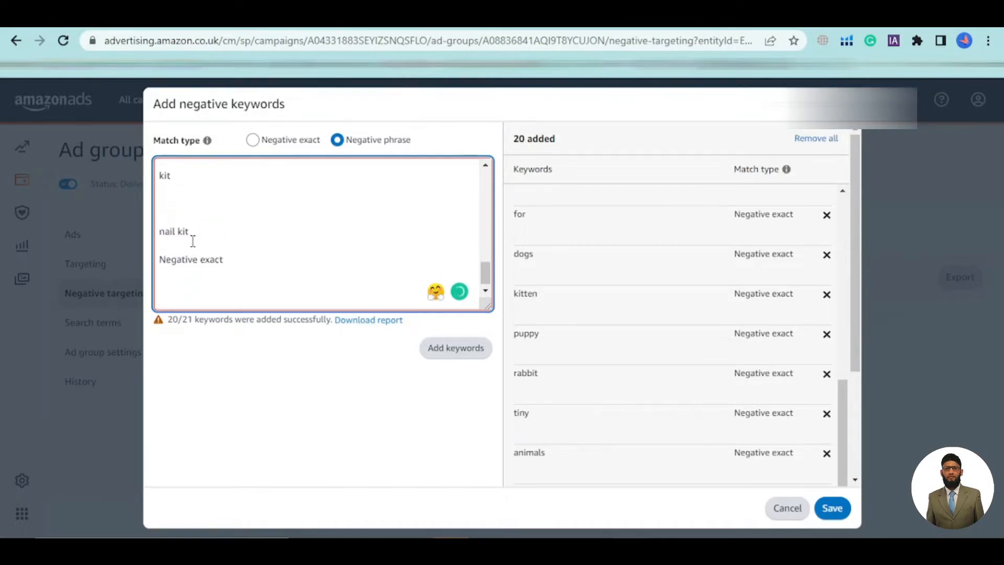
{"action": "triple_click", "coordinate": [190, 257]}
{"action": "key", "text": "BackSpace"}
Delete surplus blank lines above nail kit and above kit in the negative phrase list.
{"action": "scroll", "coordinate": [189, 254], "scroll_direction": "up", "scroll_amount": 1}
{"action": "left_click", "coordinate": [182, 243]}
{"action": "key", "text": "BackSpace"}
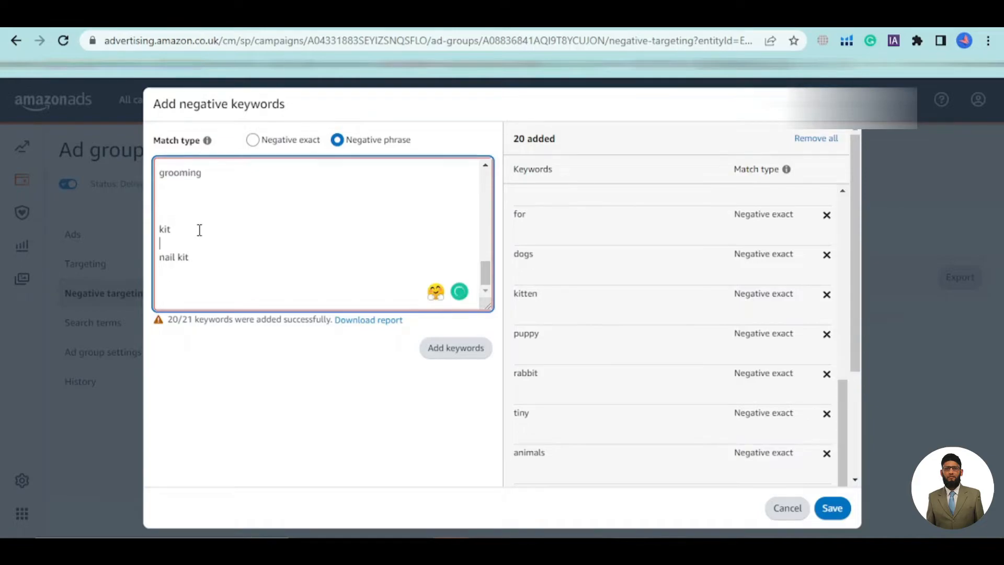
{"action": "left_click", "coordinate": [178, 212]}
{"action": "key", "text": "BackSpace"}
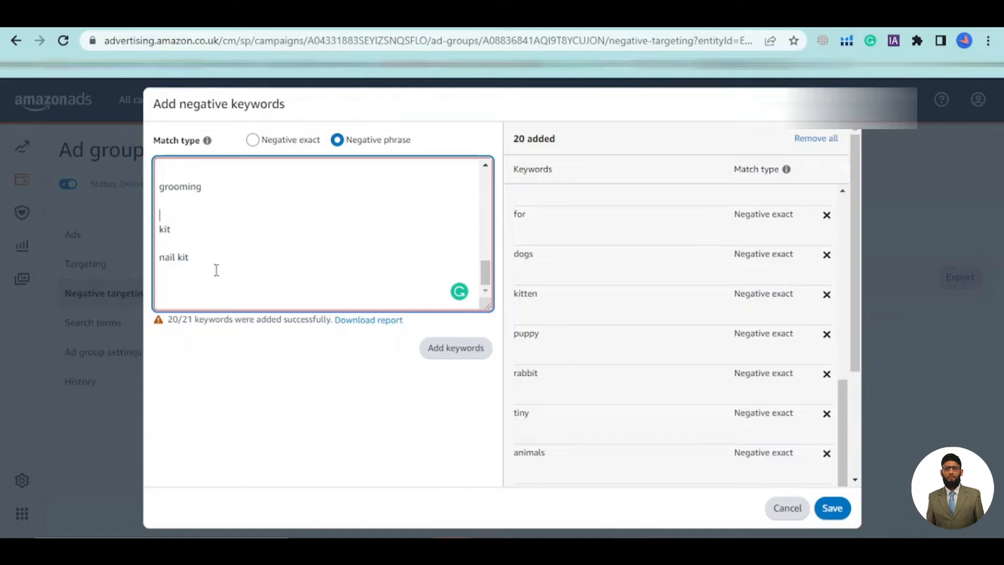
Delete claw, trimmer and one more entry above kitten from the negative phrase list.
{"action": "scroll", "coordinate": [216, 269], "scroll_direction": "up", "scroll_amount": 3}
{"action": "scroll", "coordinate": [238, 250], "scroll_direction": "down", "scroll_amount": 1}
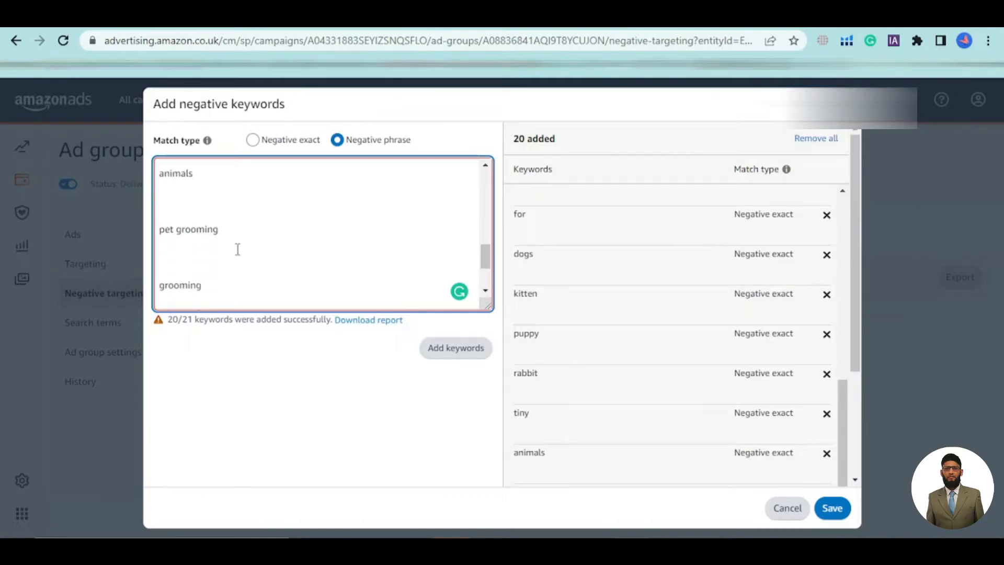
{"action": "scroll", "coordinate": [238, 249], "scroll_direction": "up", "scroll_amount": 6}
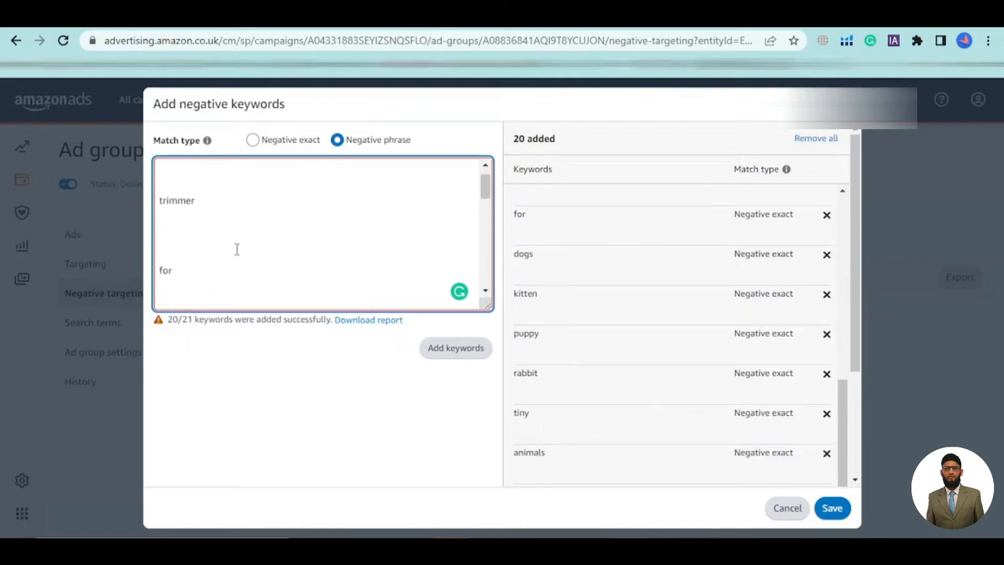
{"action": "scroll", "coordinate": [189, 234], "scroll_direction": "up", "scroll_amount": 1}
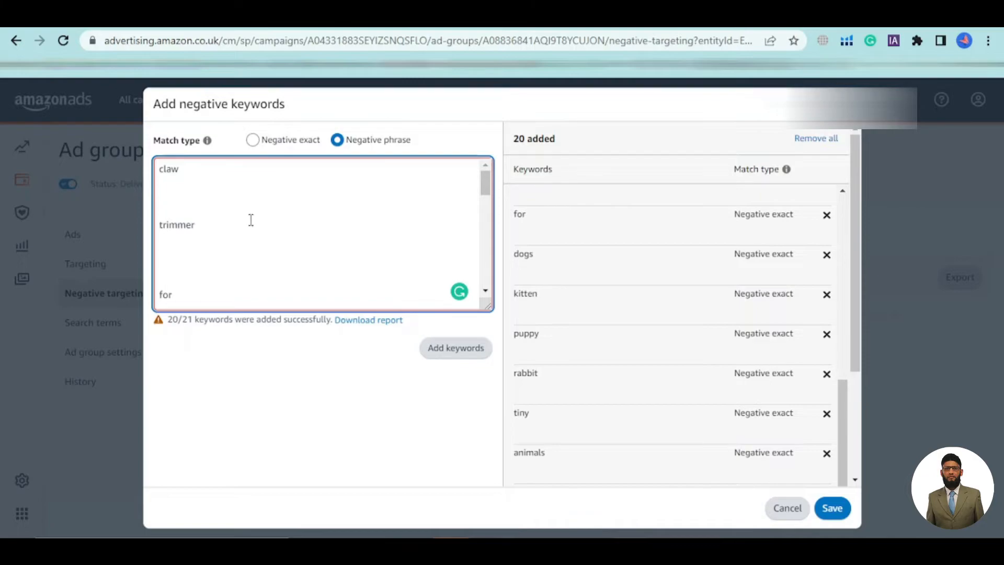
{"action": "double_click", "coordinate": [171, 169]}
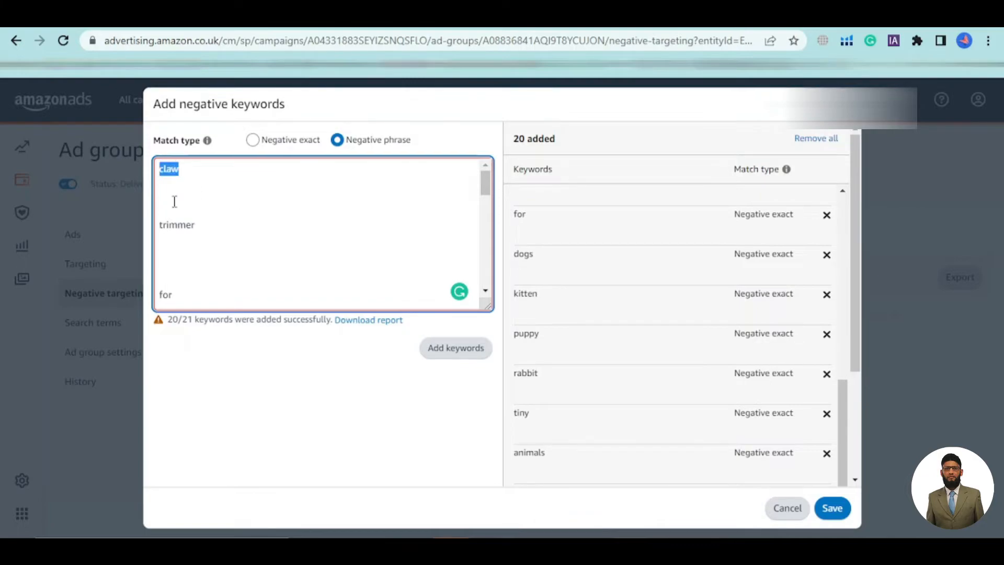
{"action": "key", "text": "BackSpace"}
{"action": "double_click", "coordinate": [165, 224]}
{"action": "key", "text": "BackSpace"}
{"action": "scroll", "coordinate": [187, 225], "scroll_direction": "down", "scroll_amount": 2}
{"action": "double_click", "coordinate": [177, 259]}
{"action": "key", "text": "BackSpace"}
{"action": "scroll", "coordinate": [180, 251], "scroll_direction": "down", "scroll_amount": 3}
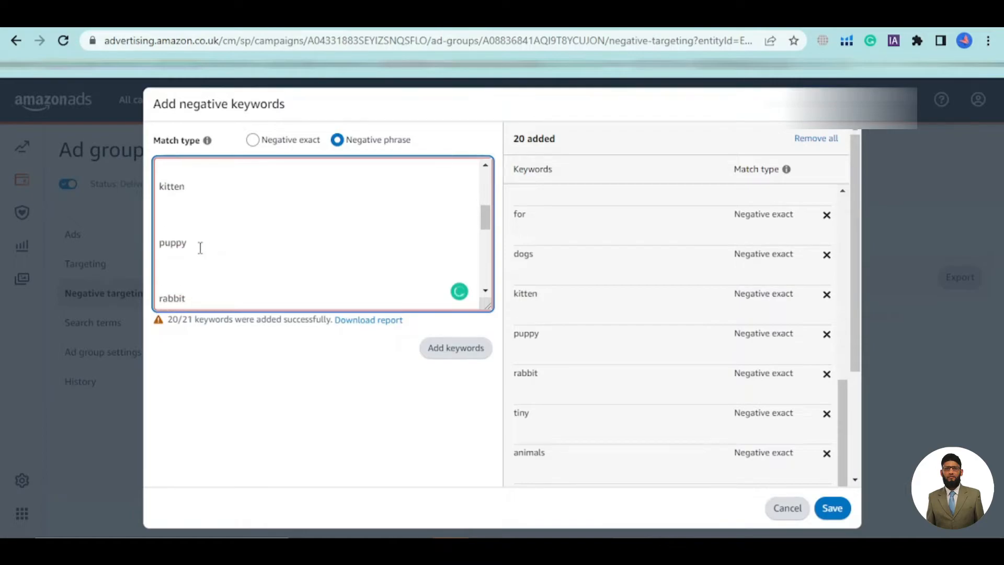
Delete kitten and puppy from the negative phrase list.
{"action": "scroll", "coordinate": [195, 228], "scroll_direction": "up", "scroll_amount": 1}
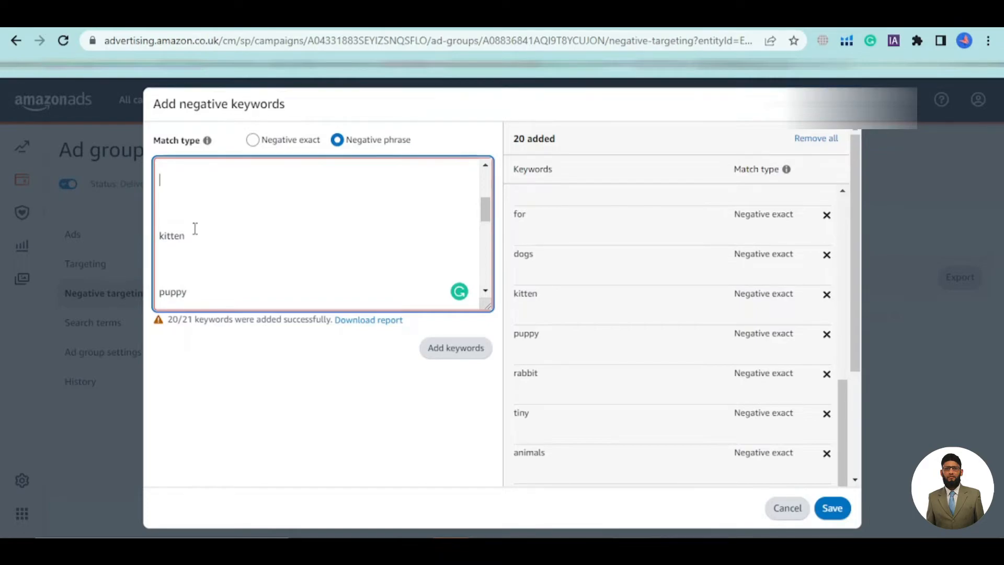
{"action": "double_click", "coordinate": [166, 238]}
{"action": "key", "text": "BackSpace"}
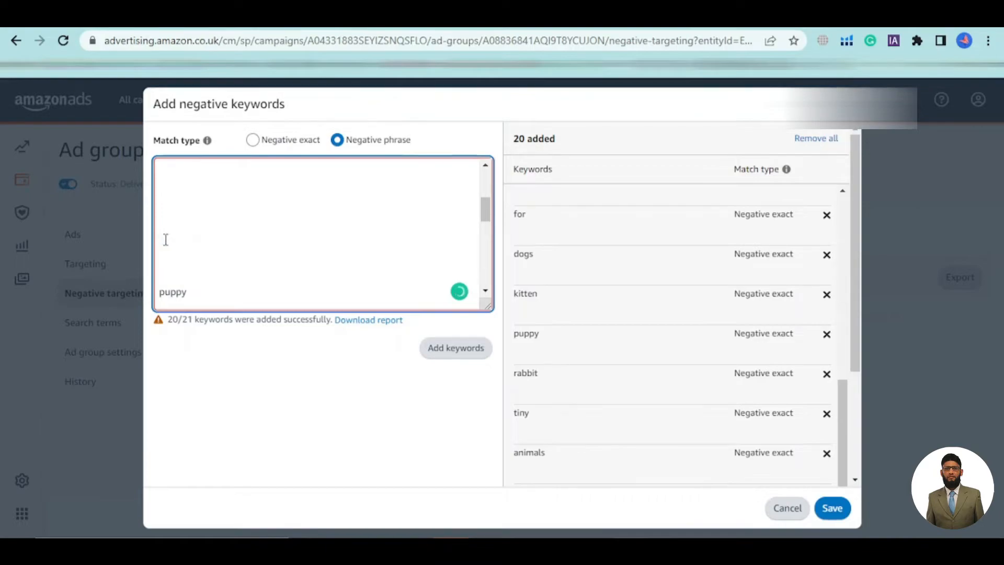
{"action": "double_click", "coordinate": [179, 293]}
{"action": "key", "text": "BackSpace"}
Delete animals above pet grooming from the negative phrase list.
{"action": "scroll", "coordinate": [233, 285], "scroll_direction": "down", "scroll_amount": 2}
{"action": "scroll", "coordinate": [233, 282], "scroll_direction": "down", "scroll_amount": 3}
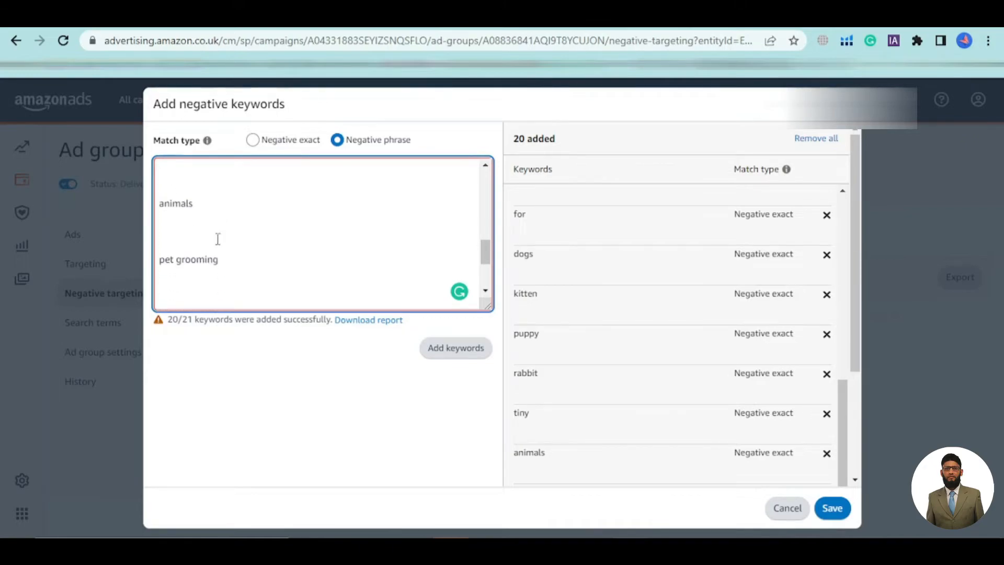
{"action": "double_click", "coordinate": [182, 205]}
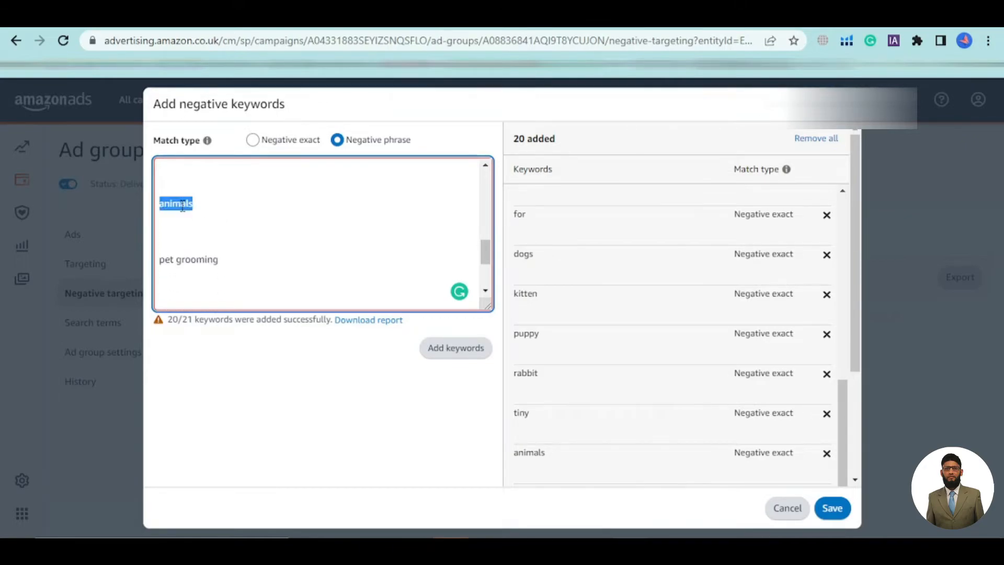
{"action": "key", "text": "BackSpace"}
Add the remaining list as negative phrase keywords, save all negative keywords to the ad group and acknowledge the confirmation.
{"action": "scroll", "coordinate": [188, 220], "scroll_direction": "down", "scroll_amount": 3}
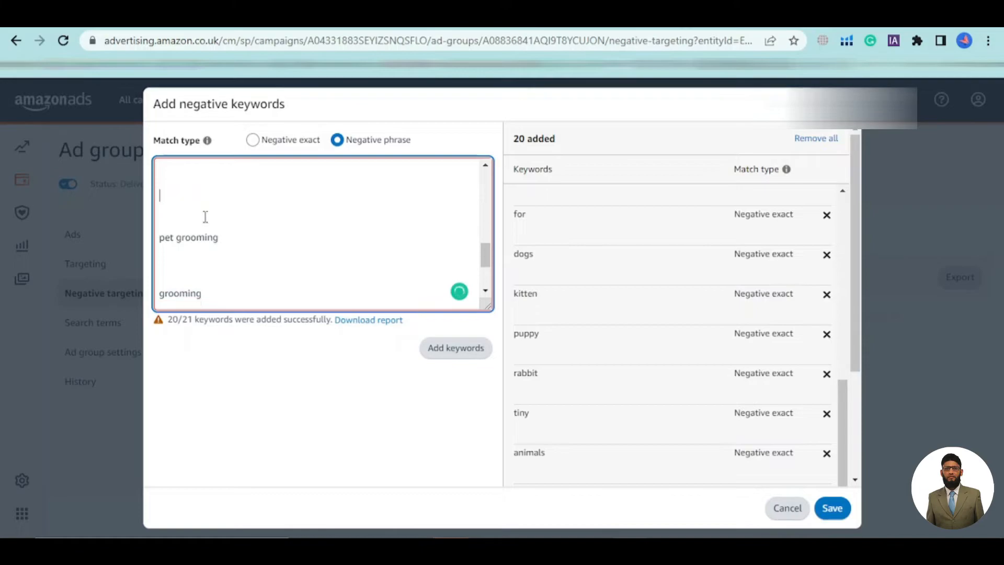
{"action": "scroll", "coordinate": [192, 237], "scroll_direction": "down", "scroll_amount": 1}
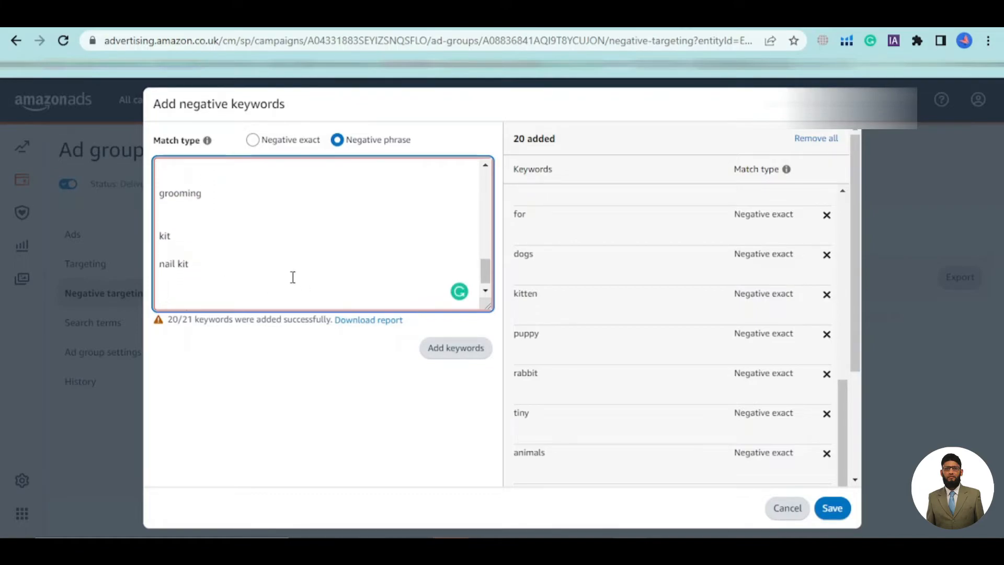
{"action": "left_click", "coordinate": [444, 347]}
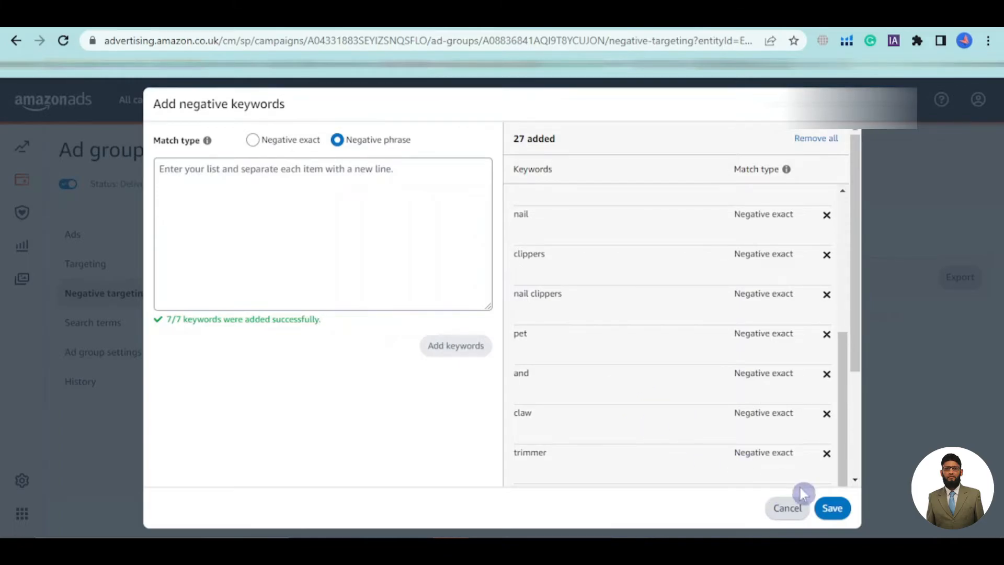
{"action": "left_click", "coordinate": [831, 508]}
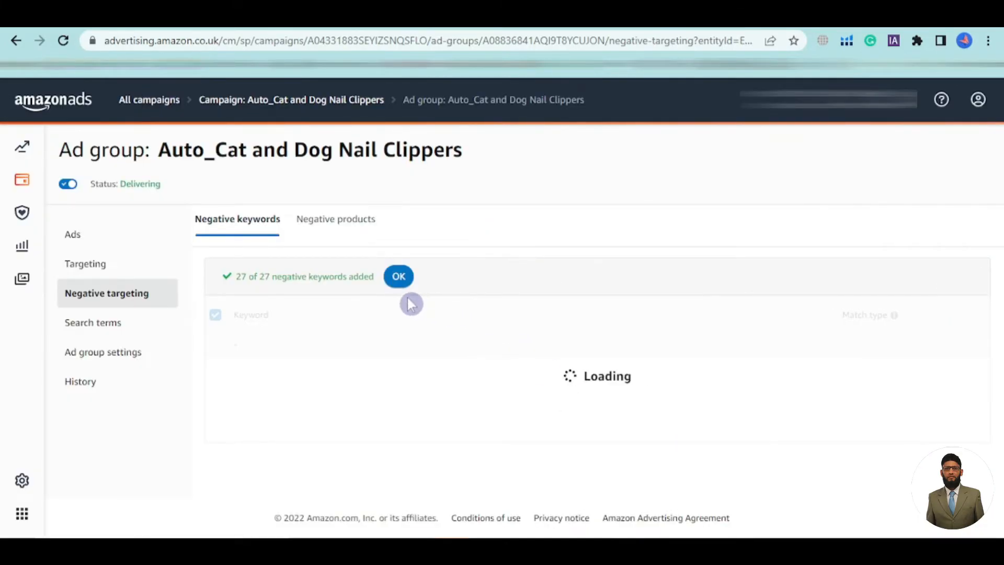
{"action": "left_click", "coordinate": [399, 275]}
Start a new Negative phrase entry with the full product title and separate BeautyHunt from the remaining title with a blank line.
{"action": "left_click", "coordinate": [296, 280]}
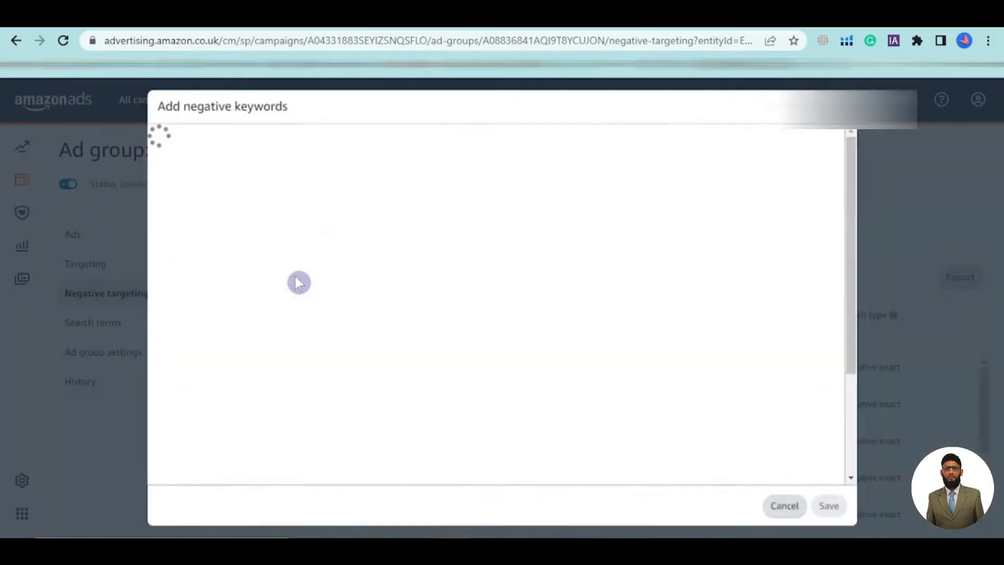
{"action": "left_click", "coordinate": [357, 143]}
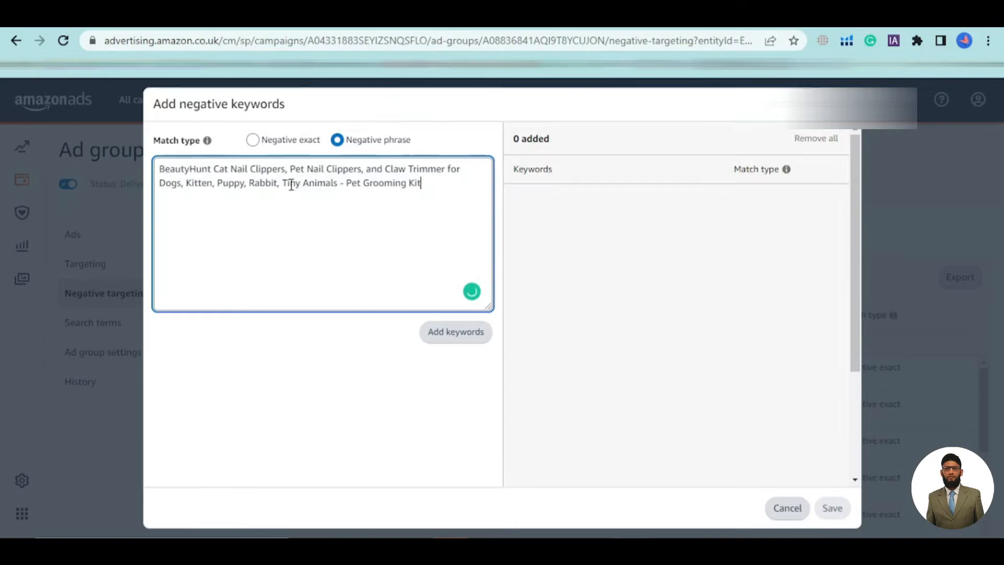
{"action": "left_click", "coordinate": [212, 170]}
{"action": "key", "text": "Delete"}
{"action": "key", "text": "Return"}
{"action": "key", "text": "Return"}
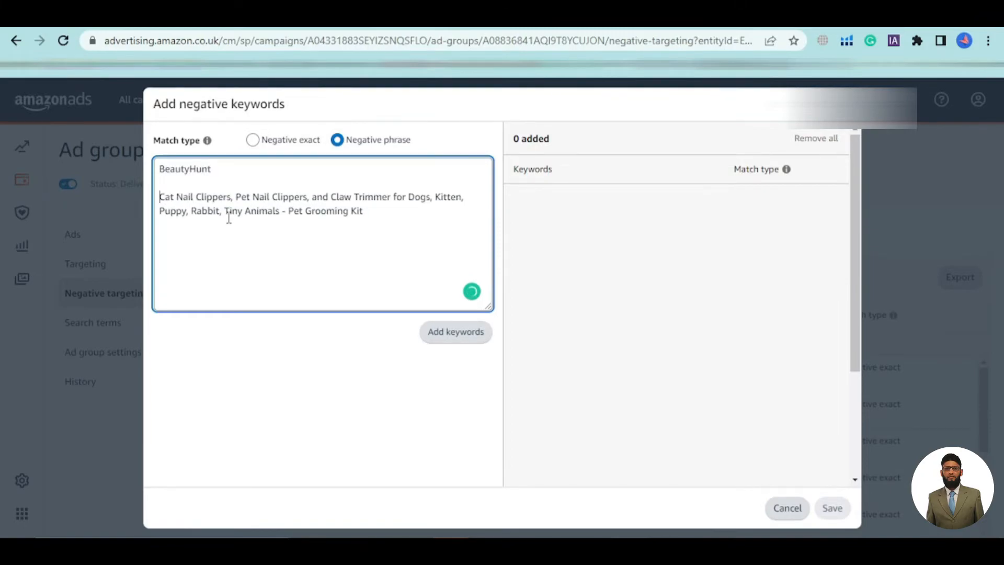
Split Cat Nail Clippers from the rest of the title and delete that phrase.
{"action": "left_click", "coordinate": [236, 198]}
{"action": "key", "text": "BackSpace"}
{"action": "key", "text": "BackSpace"}
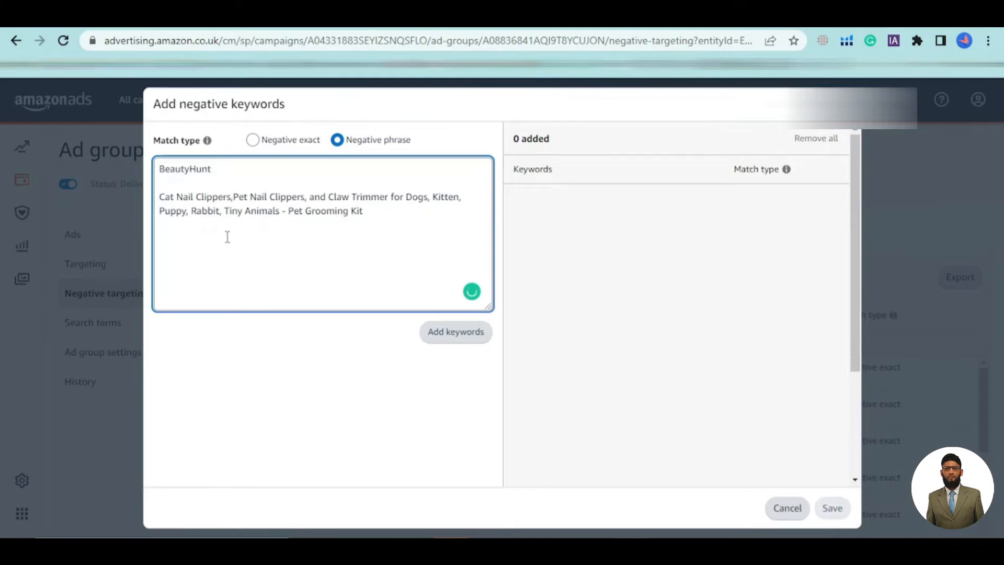
{"action": "key", "text": "Return"}
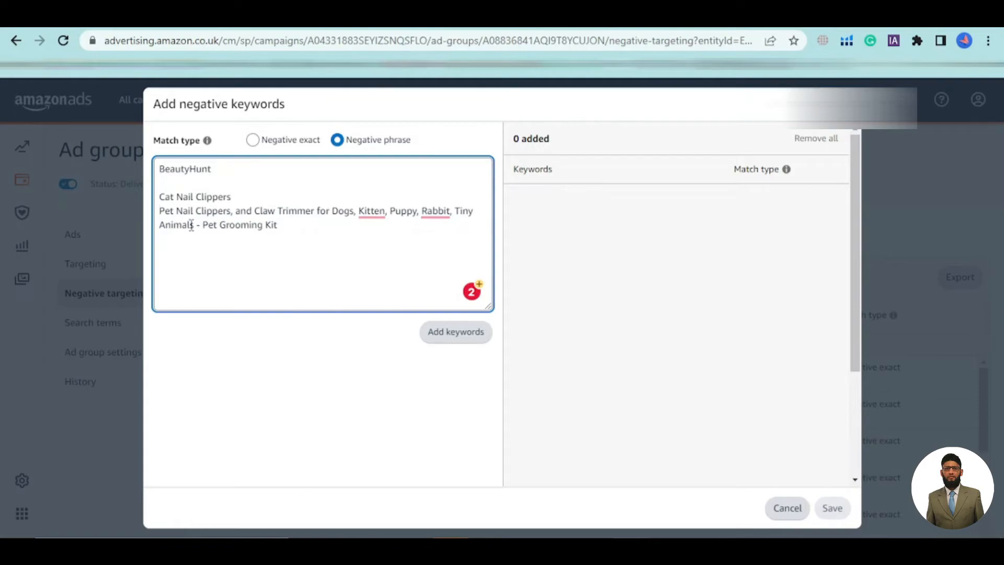
{"action": "left_click_drag", "start_coordinate": [235, 197], "coordinate": [159, 197]}
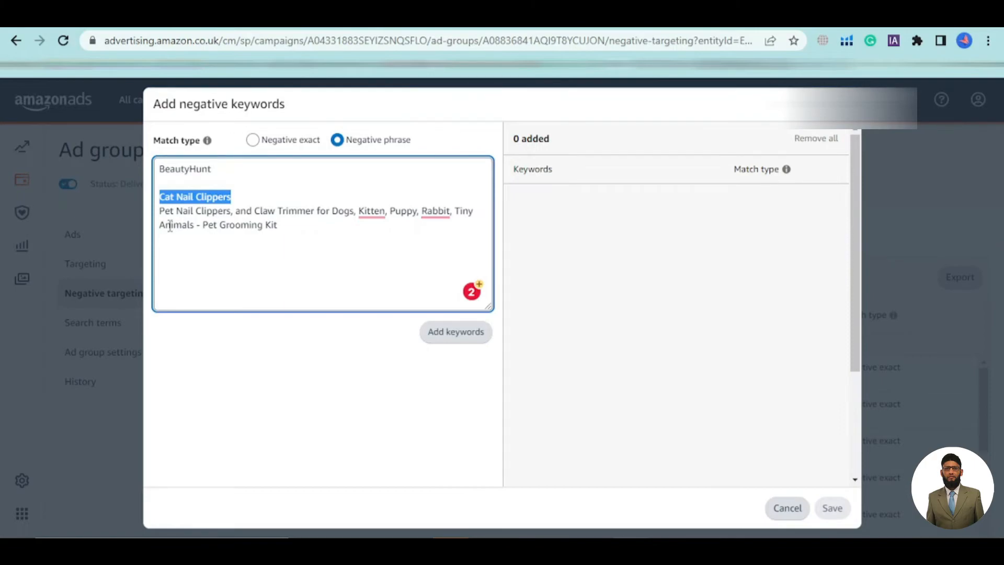
{"action": "key", "text": "BackSpace"}
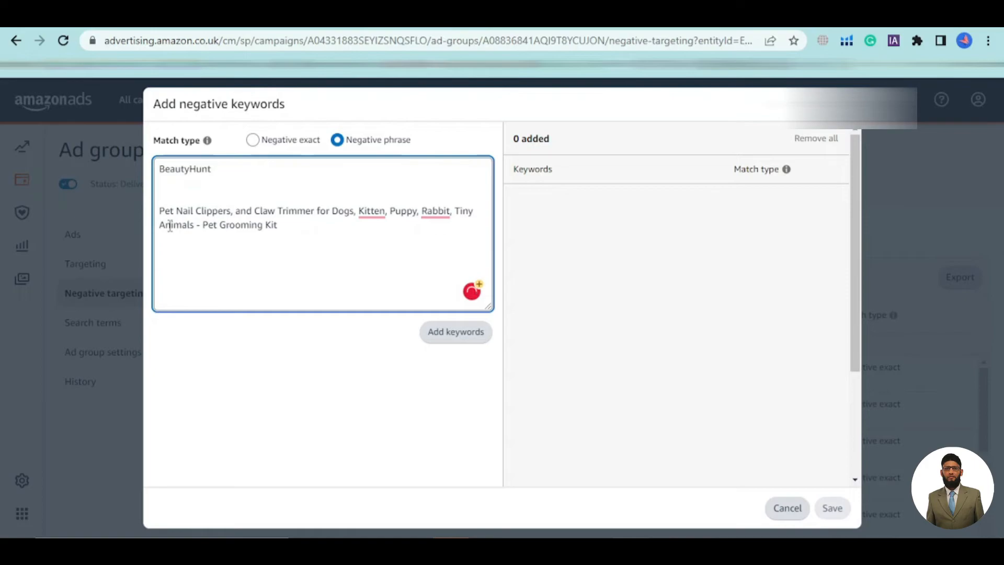
Remove Pet before Nail Clippers and the surplus blank line beneath BeautyHunt.
{"action": "left_click_drag", "start_coordinate": [231, 211], "coordinate": [155, 212]}
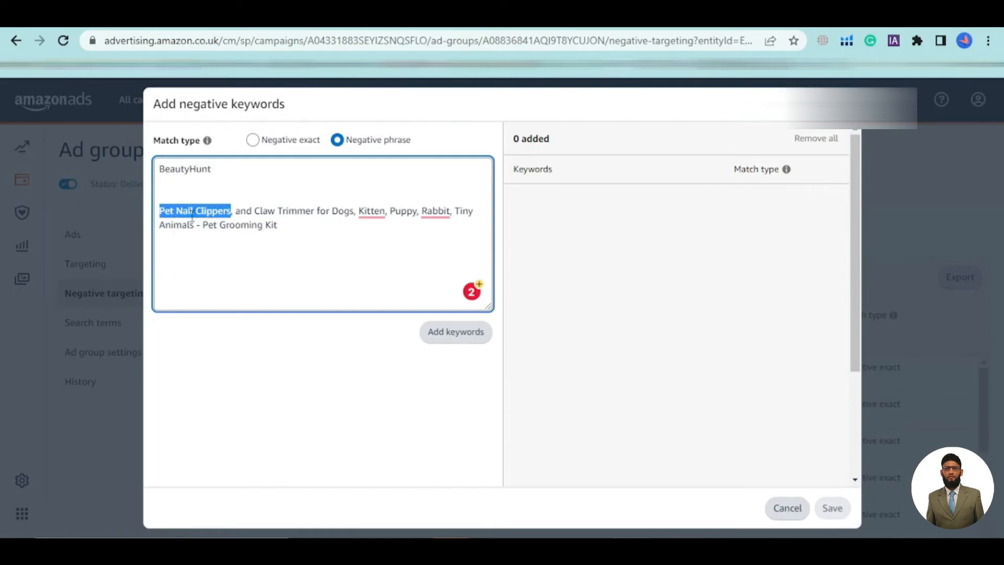
{"action": "left_click", "coordinate": [231, 212]}
{"action": "left_click_drag", "start_coordinate": [235, 212], "coordinate": [183, 214]}
{"action": "double_click", "coordinate": [167, 210]}
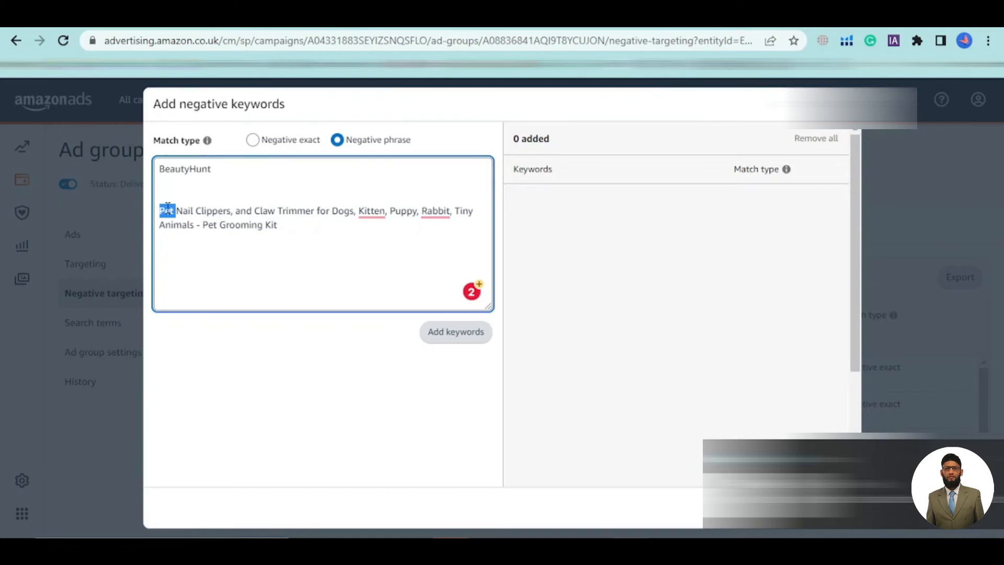
{"action": "type", "text": "=-"}
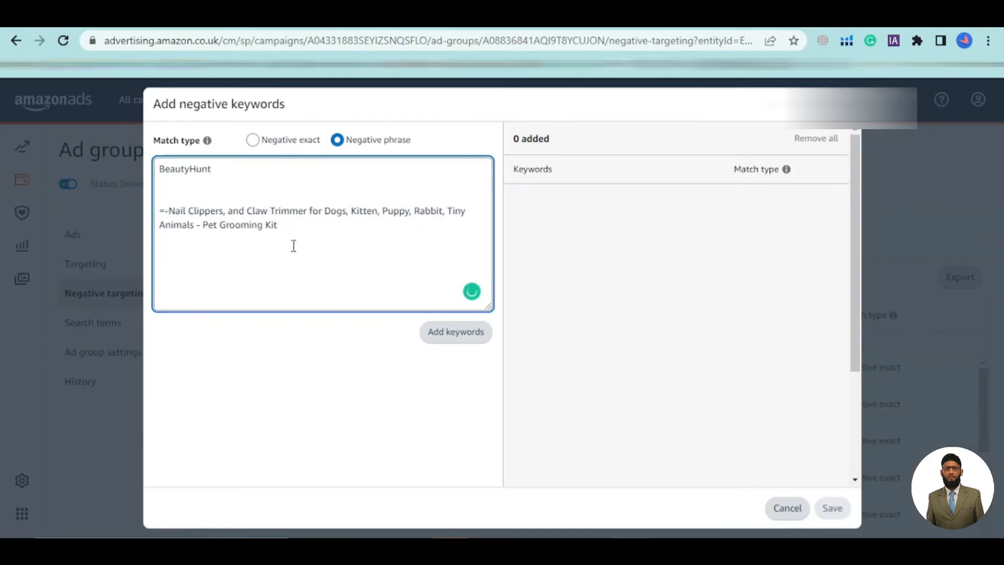
{"action": "key", "text": "BackSpace"}
{"action": "key", "text": "BackSpace"}
{"action": "key", "text": "BackSpace"}
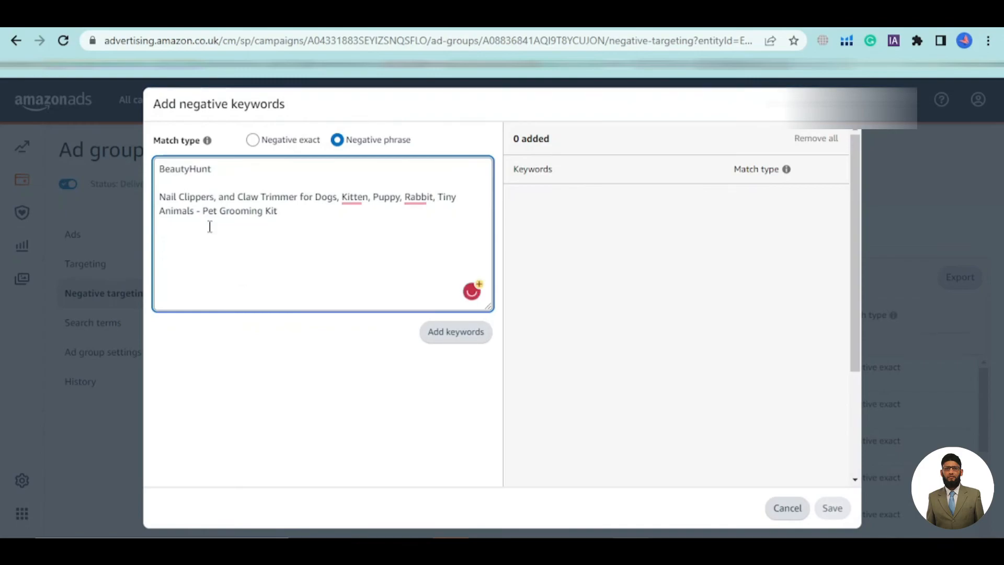
Change the phrase to "Nail Clippers personal use" and separate it from the remaining title text with a blank line.
{"action": "key", "text": "BackSpace"}
{"action": "key", "text": "BackSpace"}
{"action": "type", "text": "personal"}
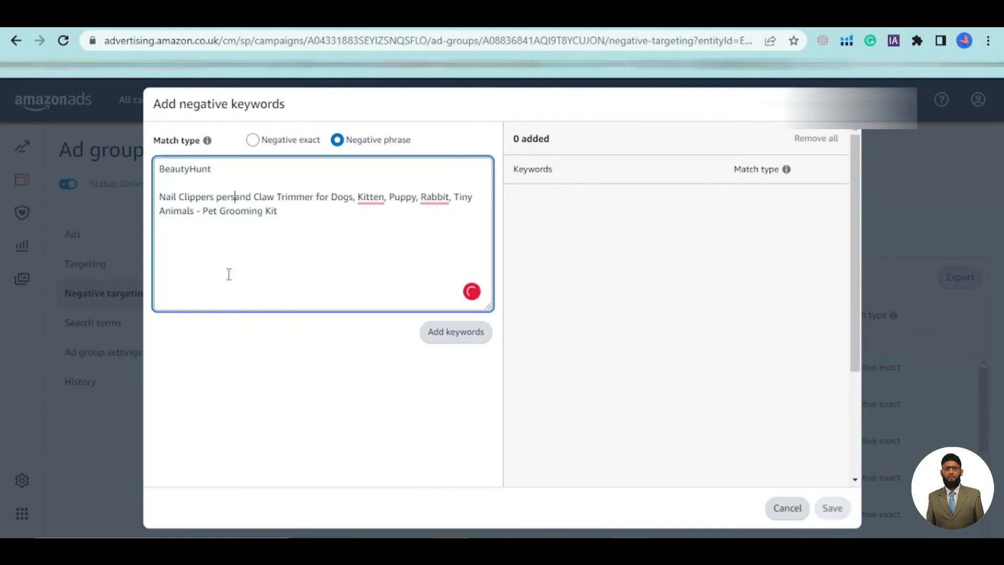
{"action": "type", "text": " use"}
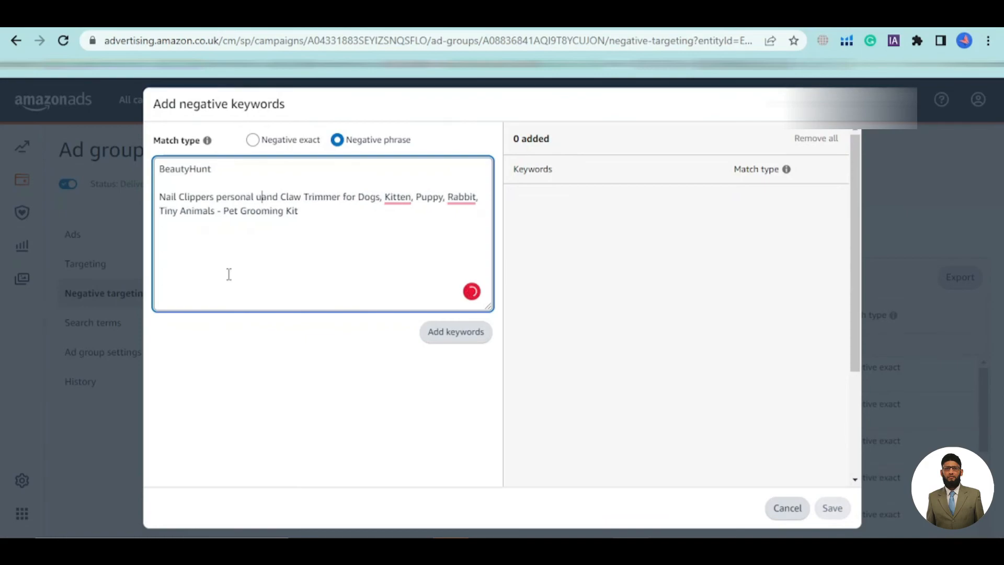
{"action": "key", "text": "Return"}
{"action": "key", "text": "Return"}
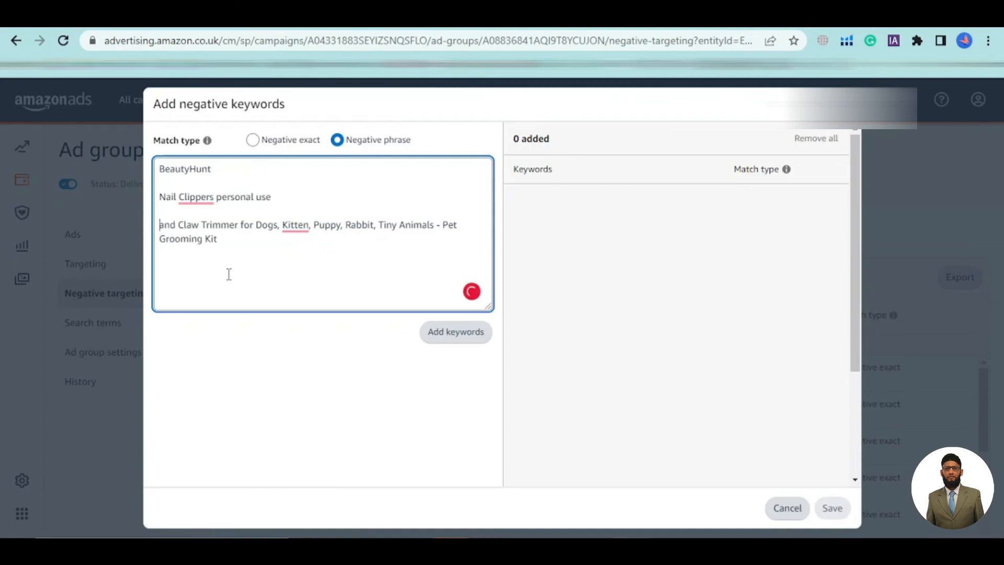
{"action": "mouse_move", "coordinate": [200, 200]}
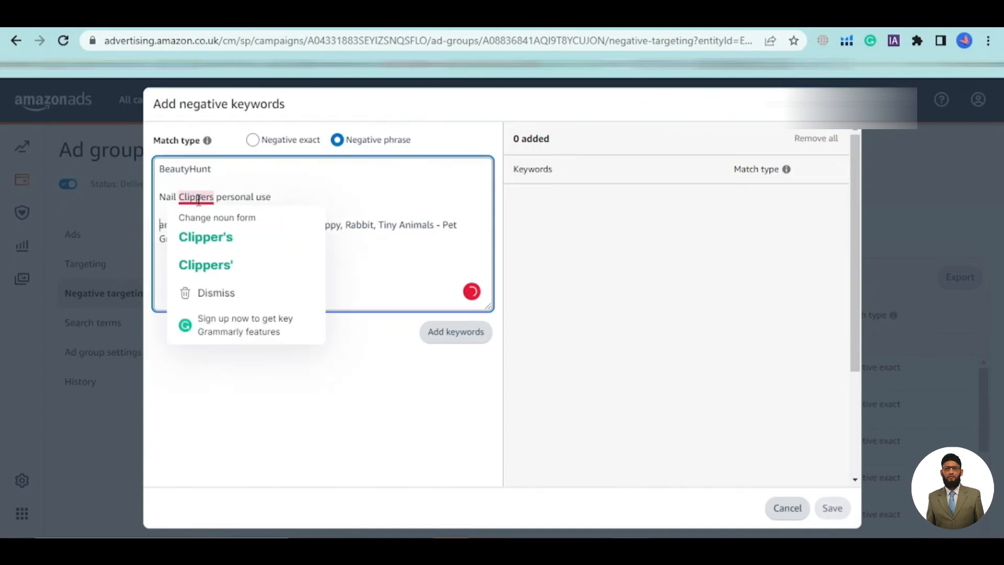
{"action": "left_click", "coordinate": [327, 201]}
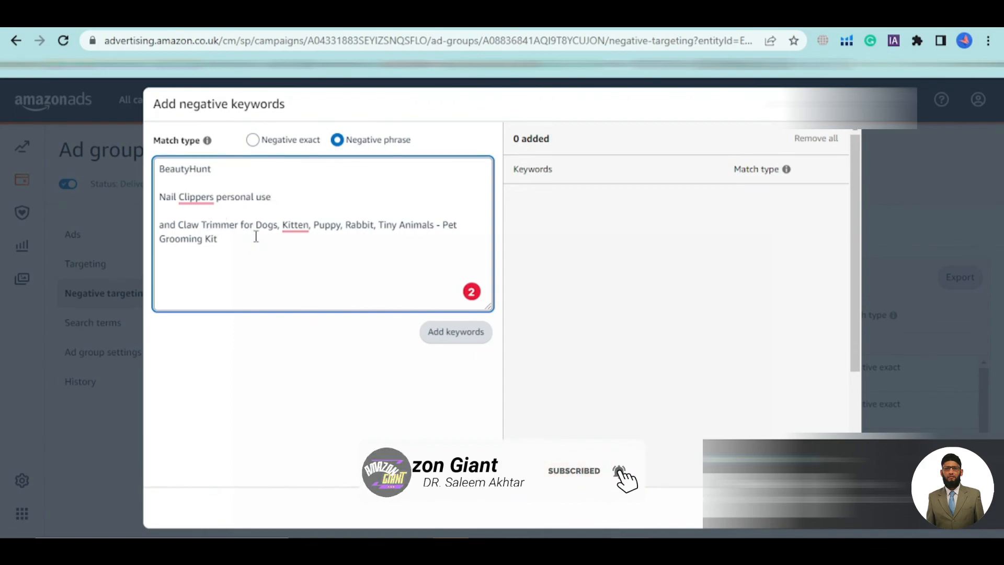
Delete the remaining title text and add BeautyHunt and Nail Clippers personal use as negative phrase keywords.
{"action": "left_click", "coordinate": [241, 225]}
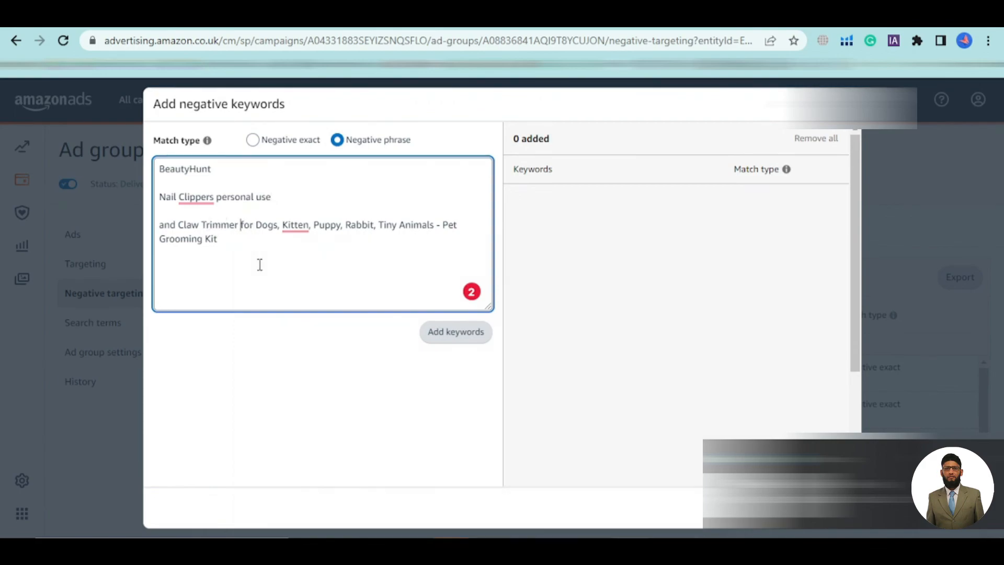
{"action": "left_click_drag", "start_coordinate": [217, 240], "coordinate": [161, 229]}
{"action": "key", "text": "BackSpace"}
{"action": "key", "text": "BackSpace"}
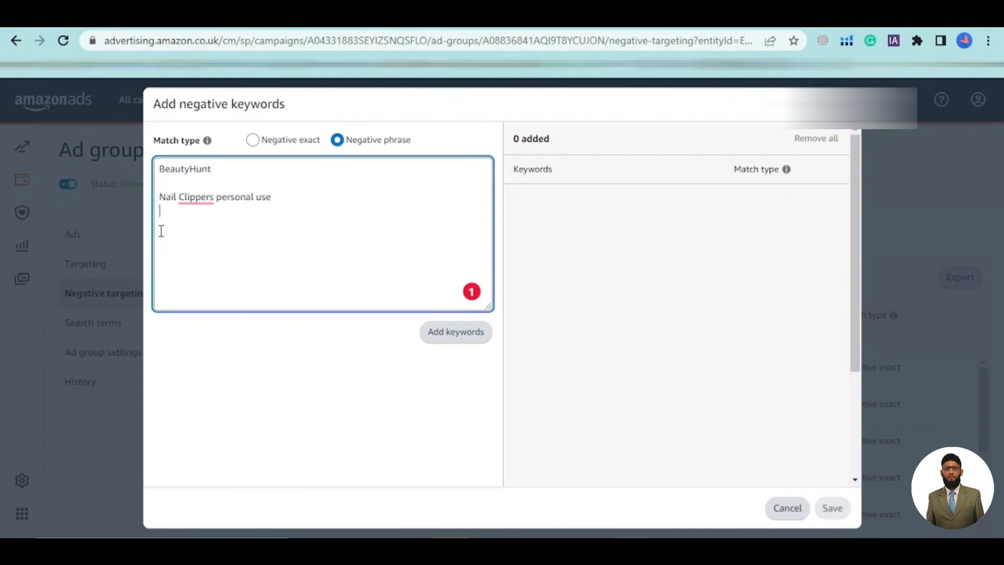
{"action": "left_click", "coordinate": [465, 331]}
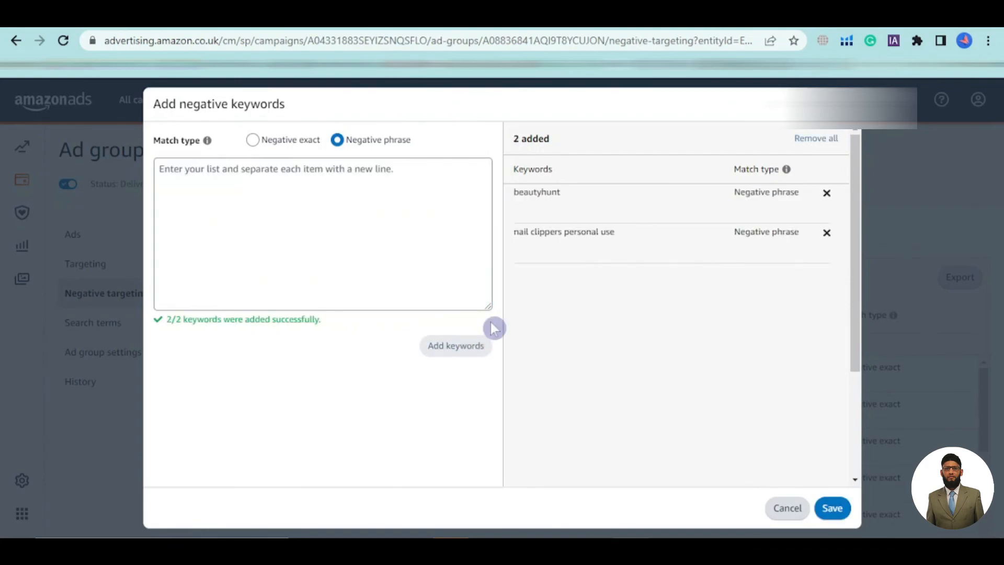